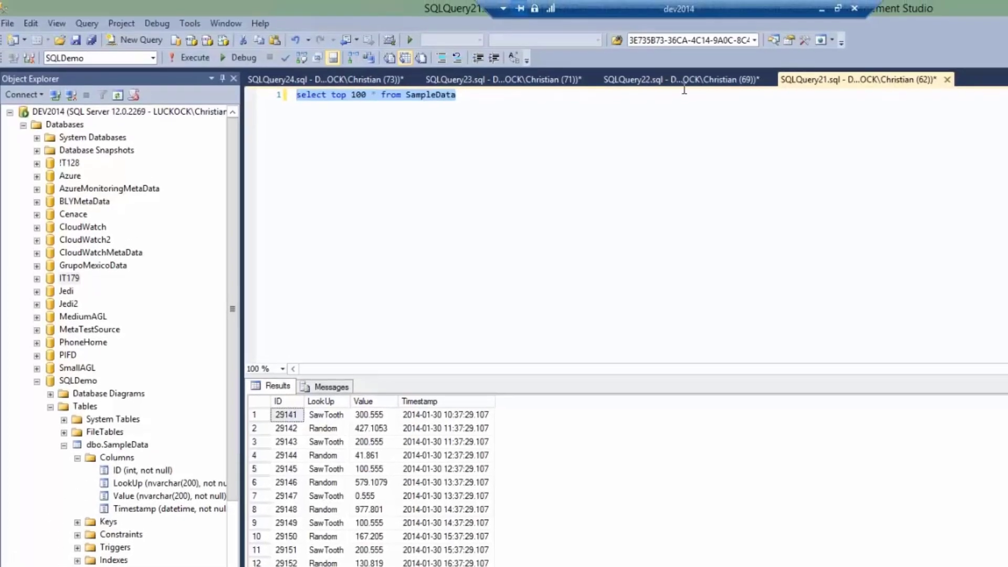
# Run the current-value query for the Sawtooth lookup in SQLQuery22.sql
pyautogui.click(684, 84)
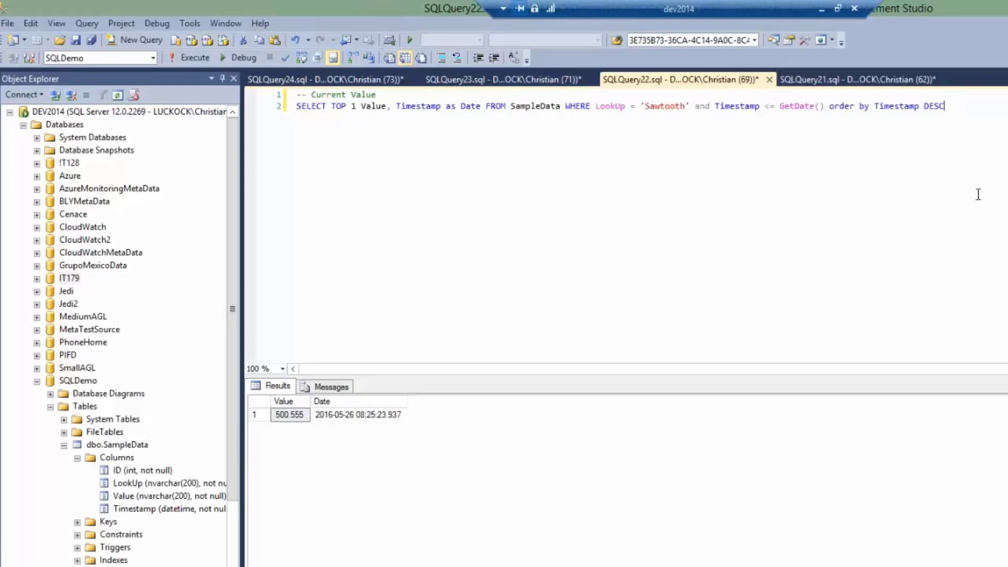
pyautogui.hotkey('shift', 'Home')
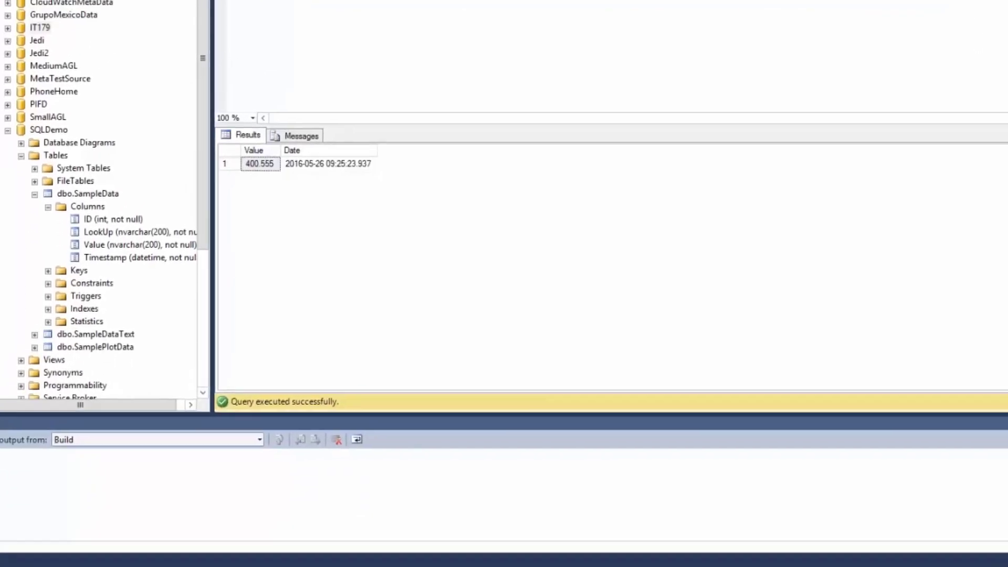
# Switch to Transpara Visual KPI Server Manager and view the interface types that can be installed under InterfaceTraining
pyautogui.click(241, 550)
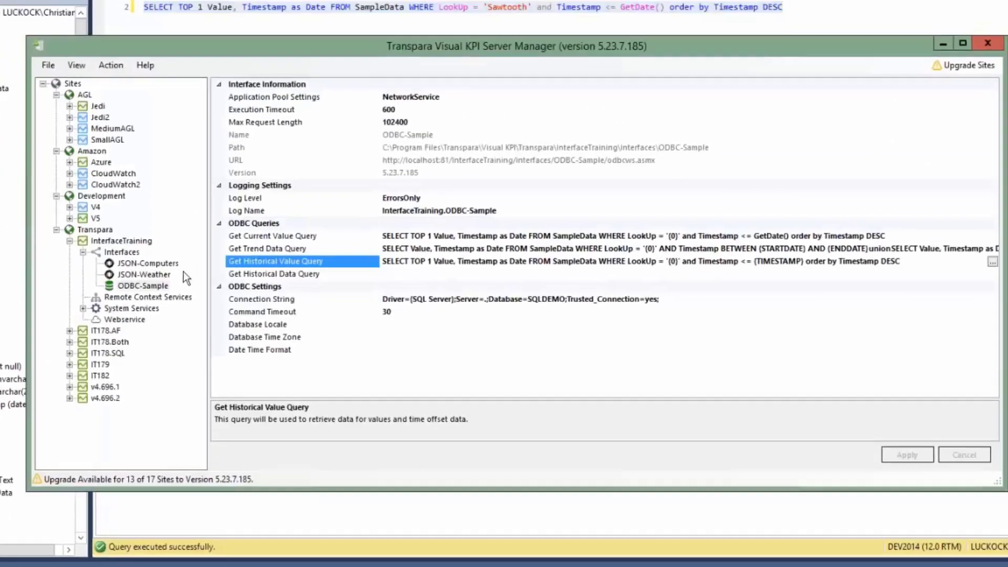
pyautogui.click(113, 269)
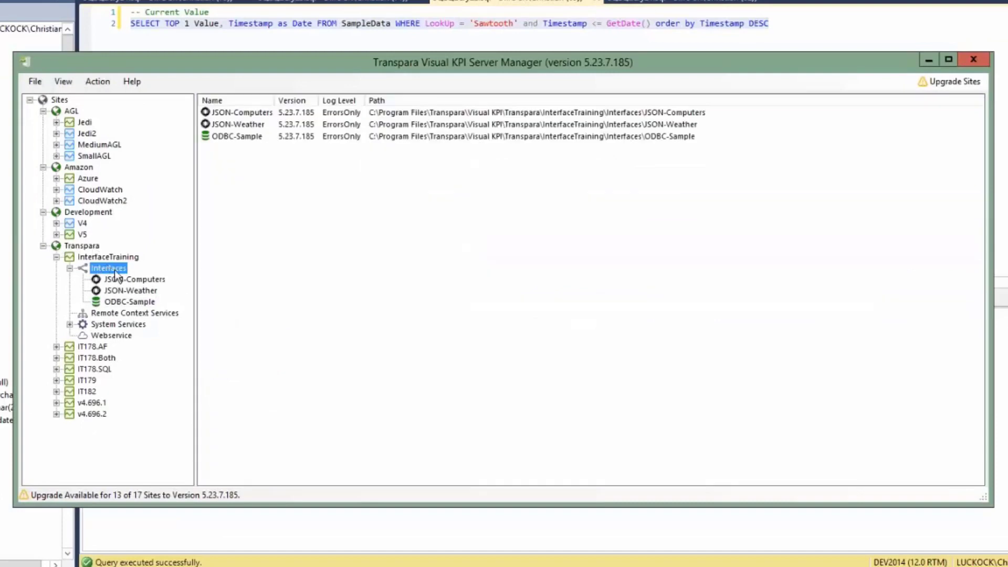
pyautogui.rightClick(119, 266)
pyautogui.moveTo(160, 282)
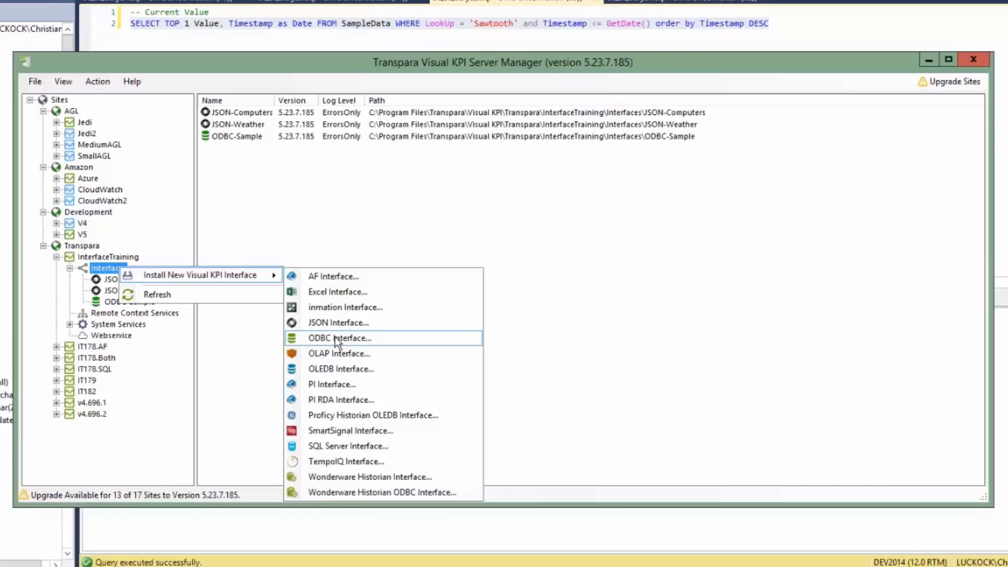
pyautogui.moveTo(264, 69); pyautogui.dragTo(485, 387)
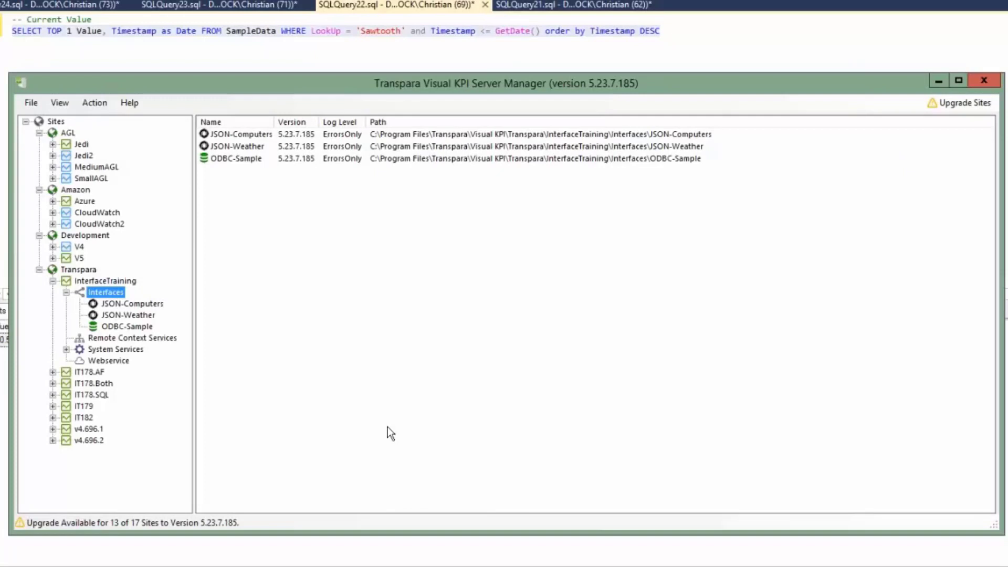
# Start installing a new ODBC interface under InterfaceTraining's Interfaces and accept the license agreement
pyautogui.click(79, 270)
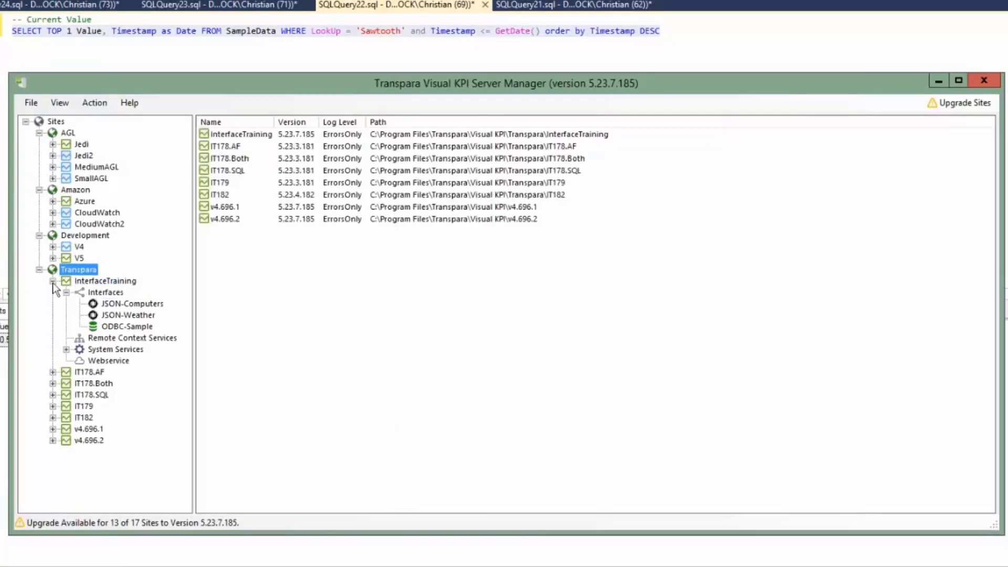
pyautogui.click(86, 281)
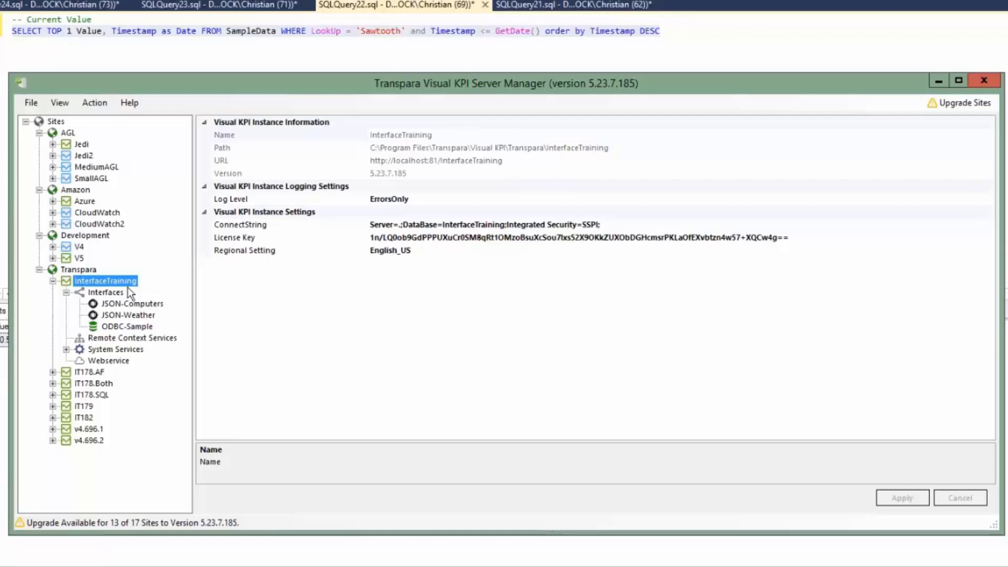
pyautogui.click(118, 293)
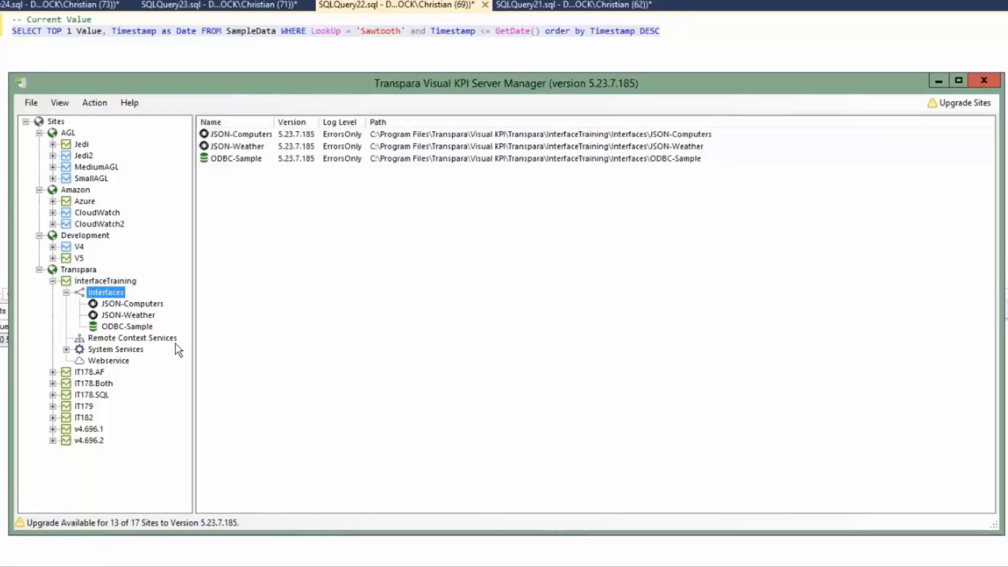
pyautogui.rightClick(113, 297)
pyautogui.moveTo(159, 303)
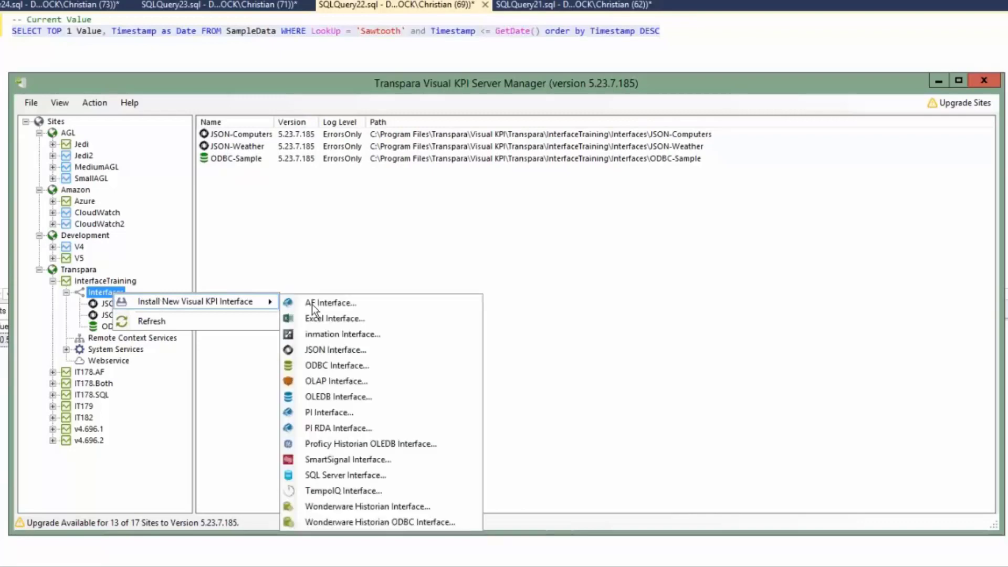
pyautogui.click(334, 369)
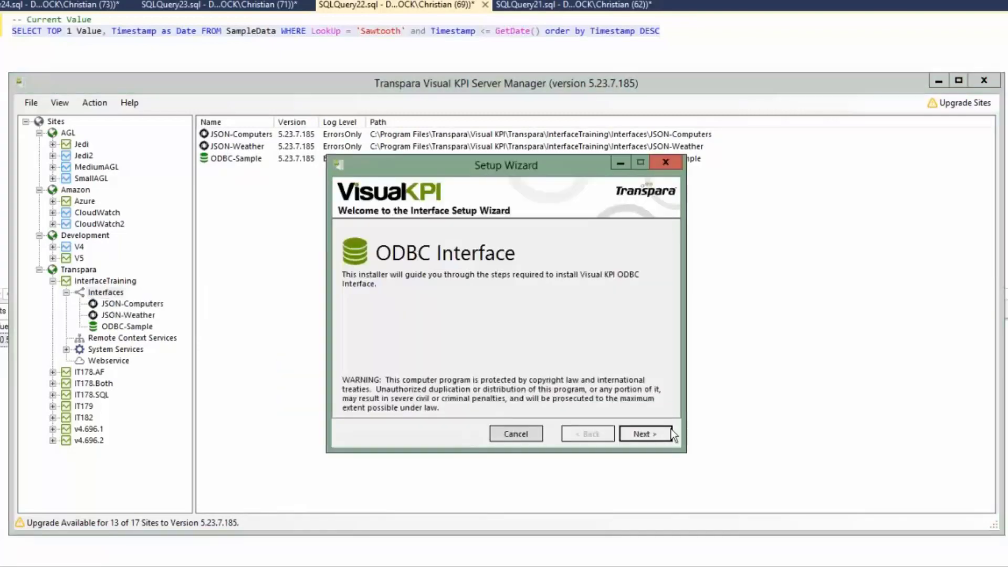
pyautogui.click(656, 435)
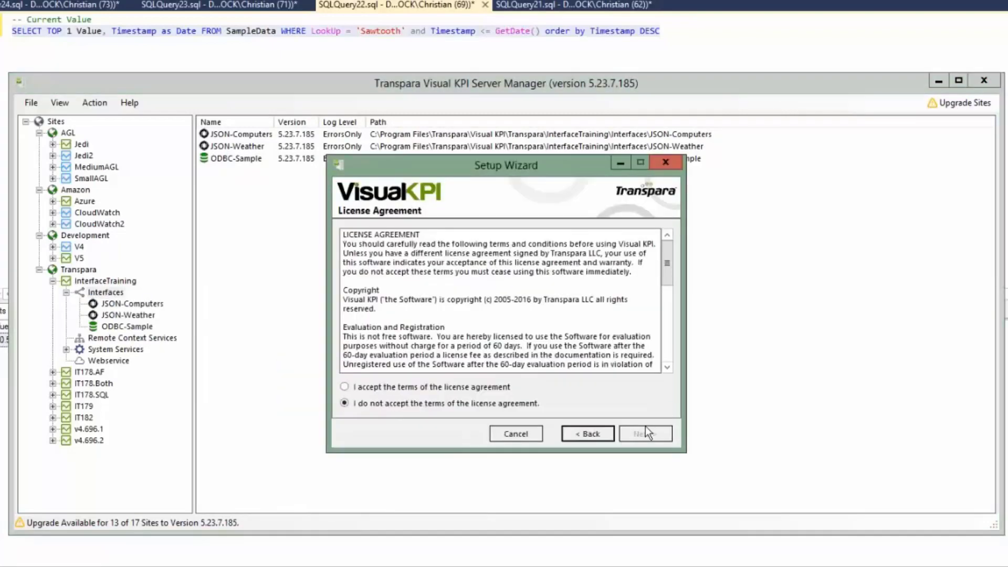
pyautogui.click(455, 387)
pyautogui.click(656, 435)
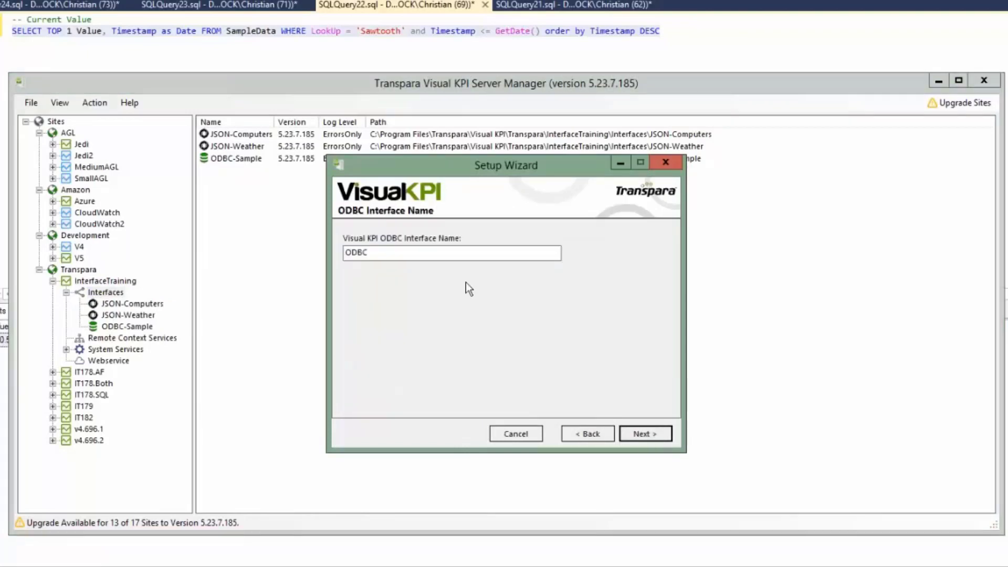
# Try ODBC-Reactors and ODBC-SCOM-Report as example names for the new interface
pyautogui.click(396, 254)
pyautogui.write('-')
pyautogui.write('Read')
pyautogui.write('tors')
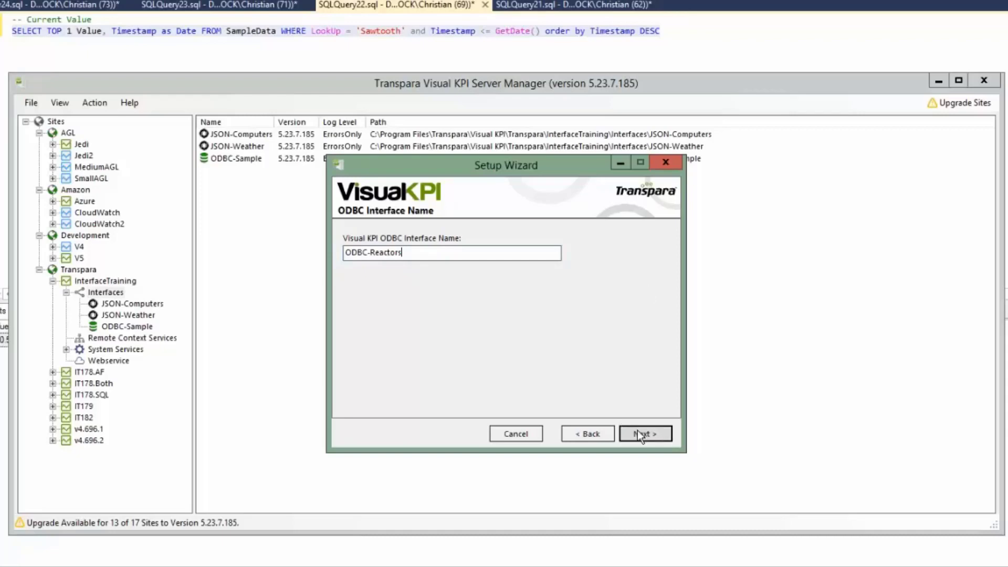
pyautogui.doubleClick(417, 252)
pyautogui.write('SCOM')
pyautogui.write('-Report')
# Name the interface ODBC-Training and keep the default installation path
pyautogui.hotkey('ctrl', 'shift', 'Left')
pyautogui.hotkey('ctrl', 'shift', 'Left')
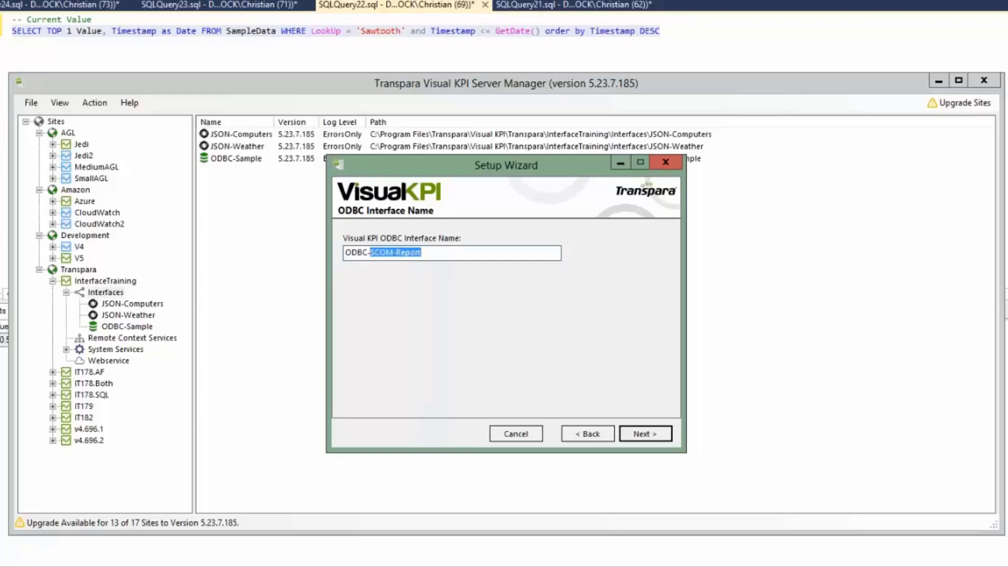
pyautogui.write('Training')
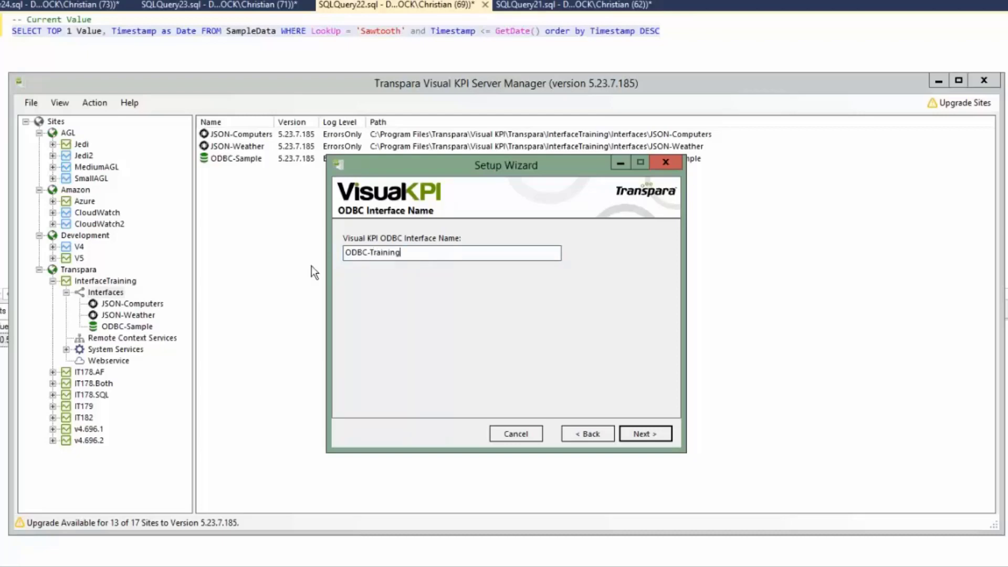
pyautogui.click(644, 434)
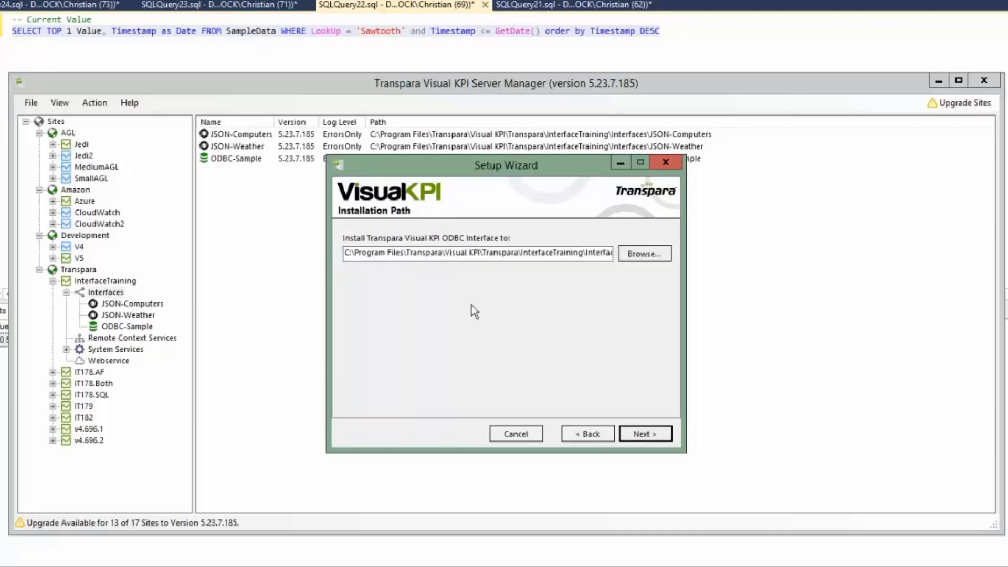
pyautogui.moveTo(416, 253); pyautogui.dragTo(644, 354)
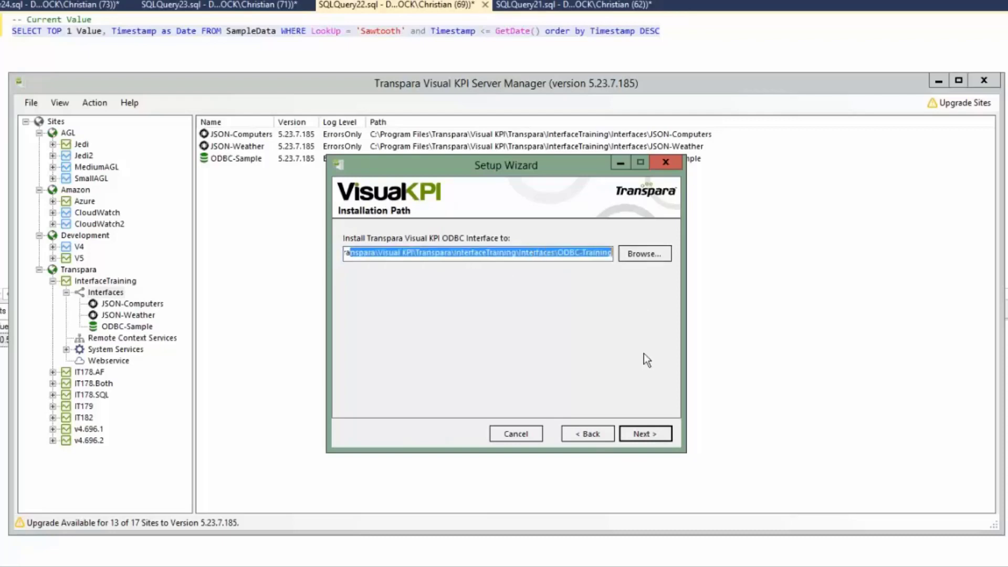
pyautogui.click(642, 432)
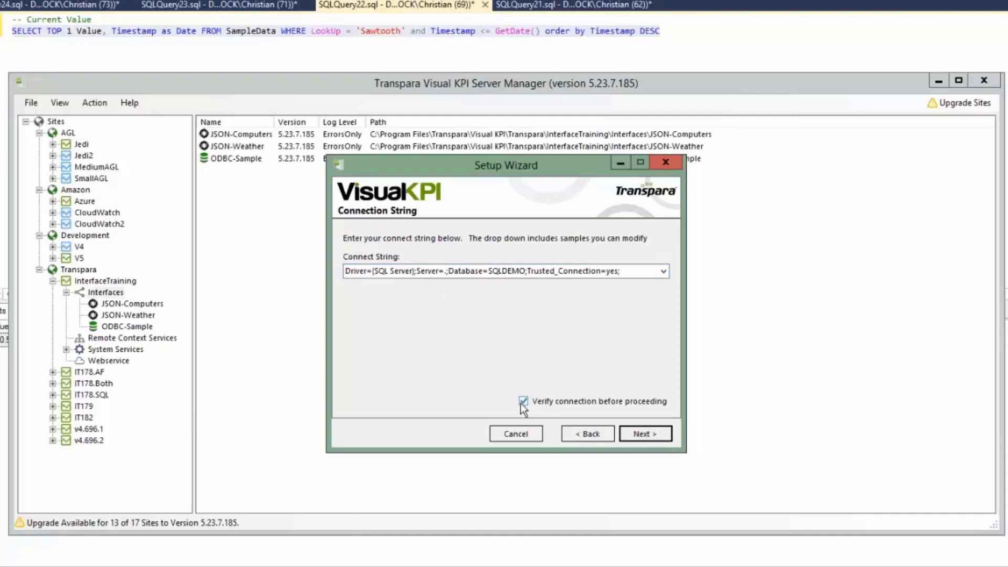
# Keep the trusted SQL Server connection string to SQLDEMO with connection verification and complete the ODBC-Training installation
pyautogui.click(633, 439)
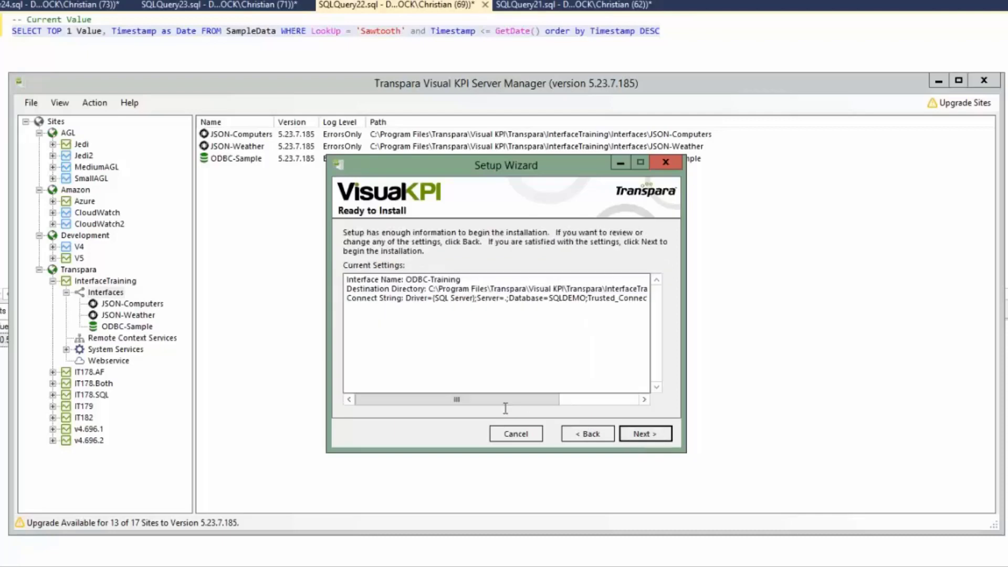
pyautogui.click(644, 435)
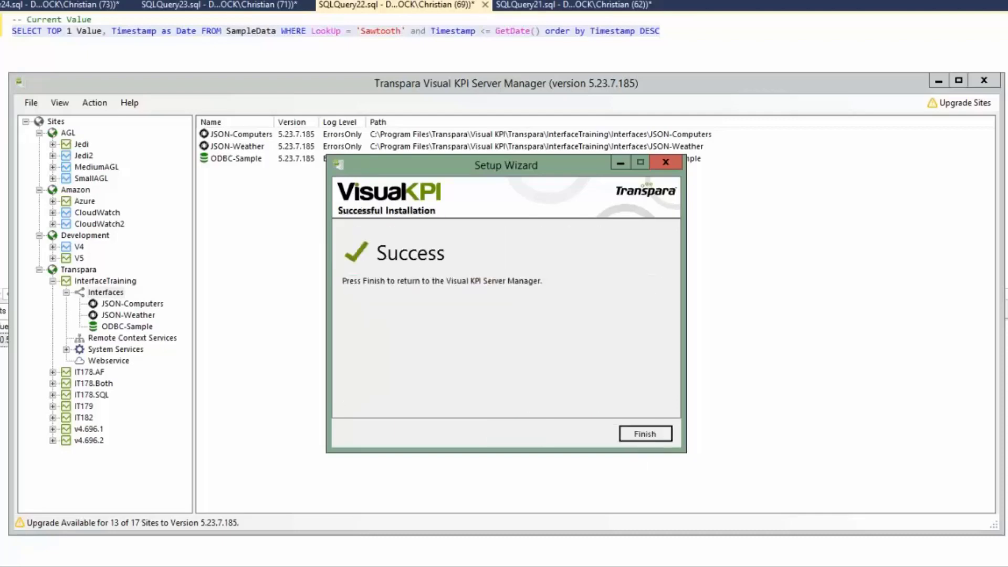
pyautogui.click(667, 432)
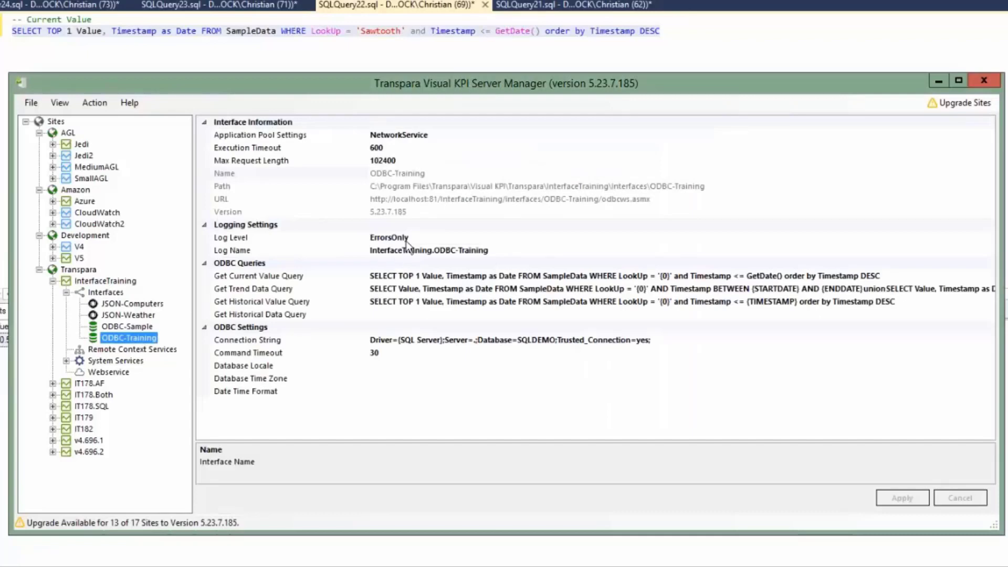
# Examine ODBC-Training's database time zone, command timeout, execution timeout, maximum request length and connection string settings
pyautogui.click(389, 376)
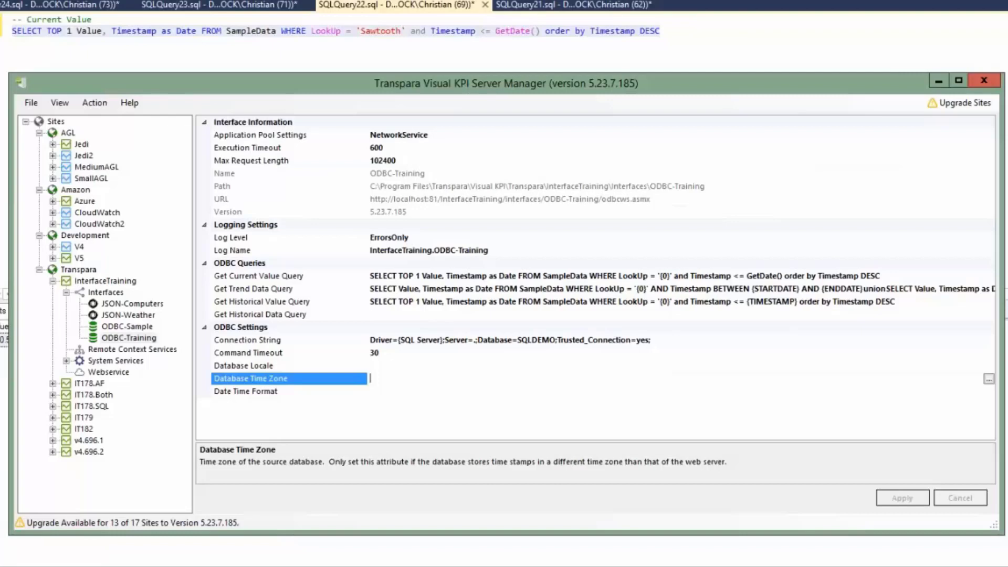
pyautogui.click(391, 345)
pyautogui.click(395, 348)
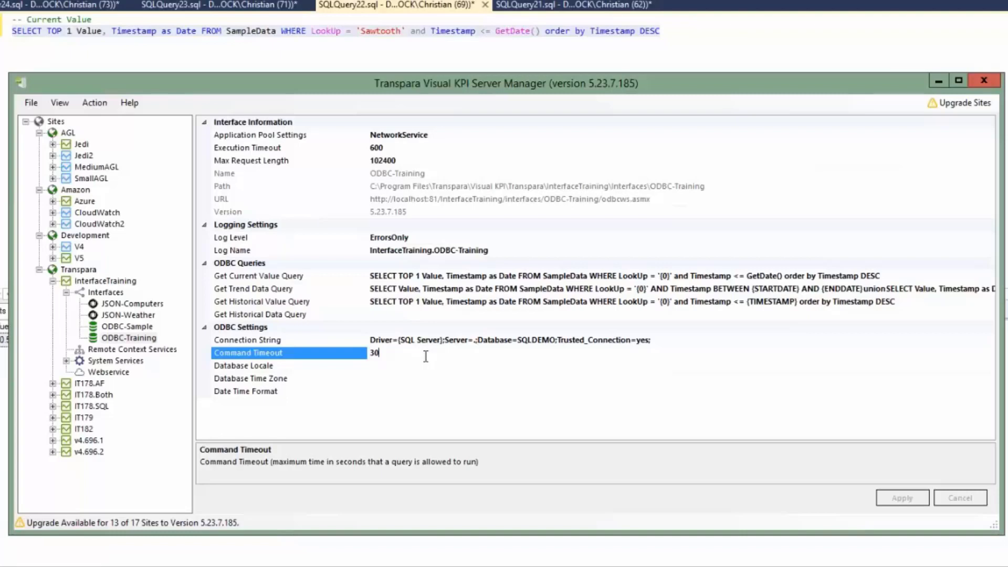
pyautogui.click(387, 145)
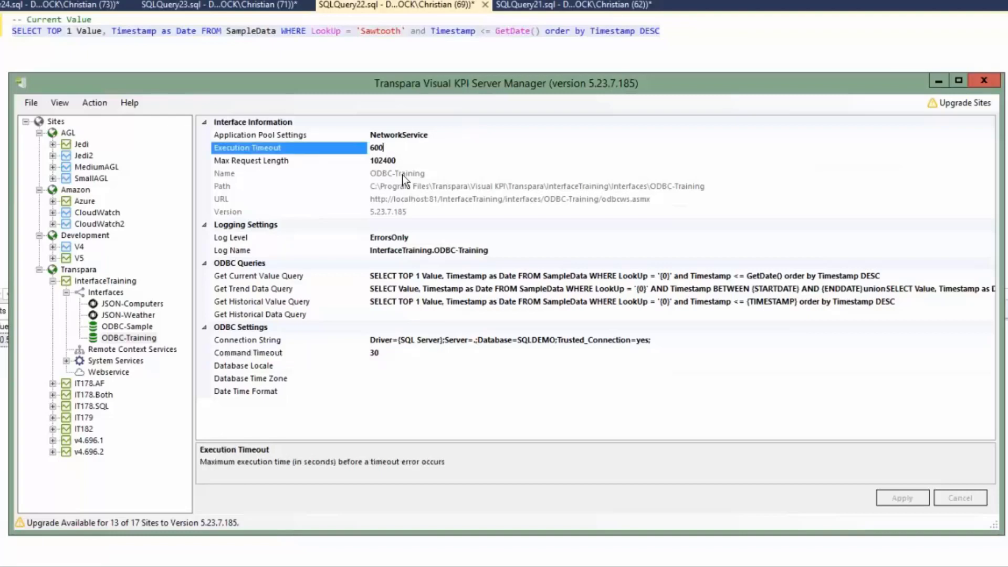
pyautogui.click(404, 157)
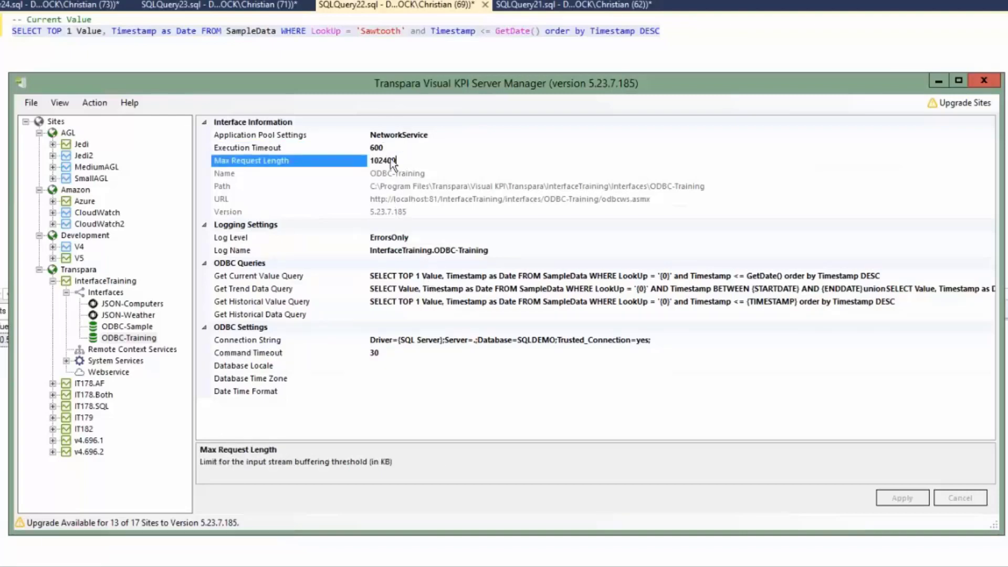
pyautogui.click(444, 339)
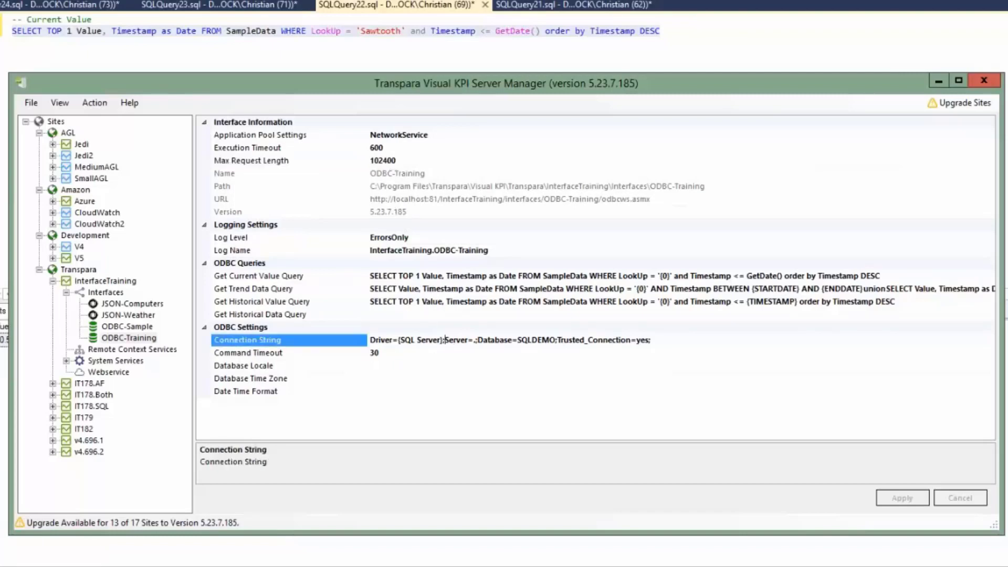
pyautogui.moveTo(658, 343); pyautogui.dragTo(333, 355)
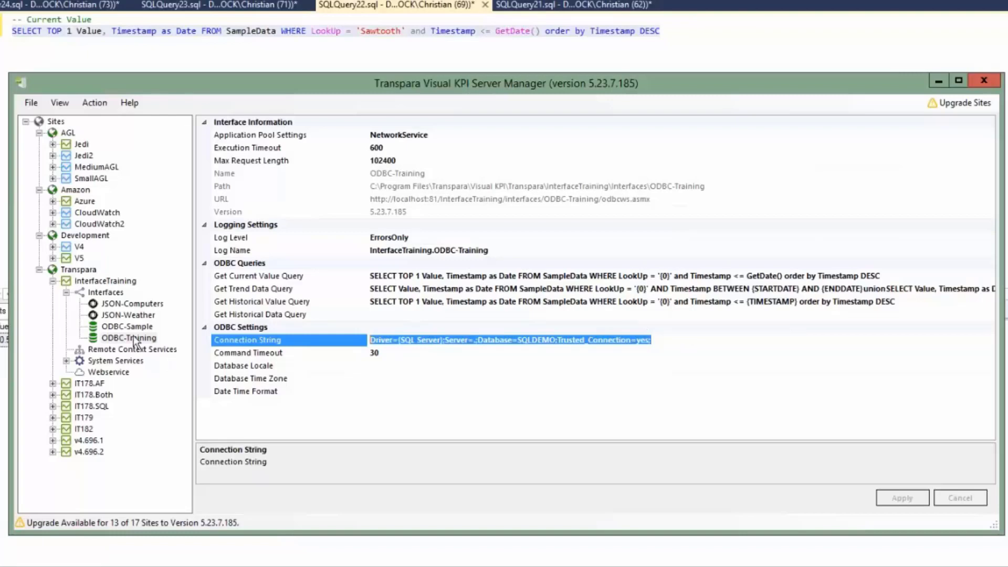
# Verify the database connection of the ODBC-Training interface
pyautogui.rightClick(149, 339)
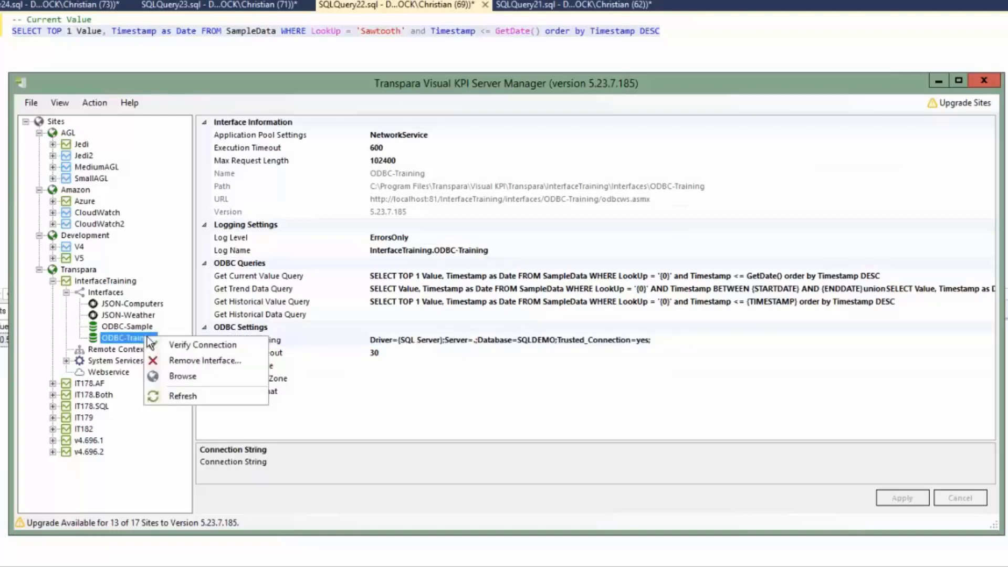
pyautogui.click(175, 342)
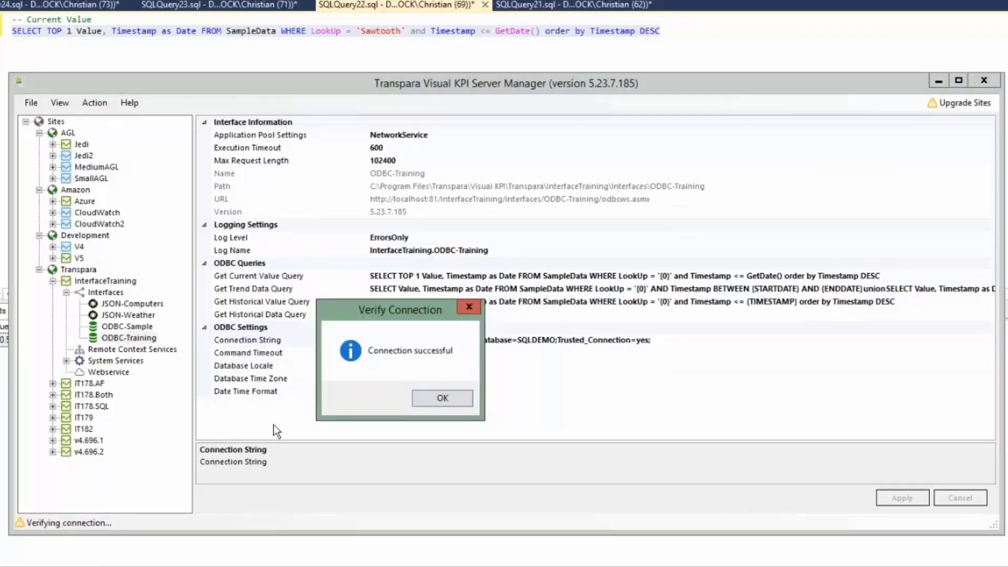
pyautogui.click(424, 402)
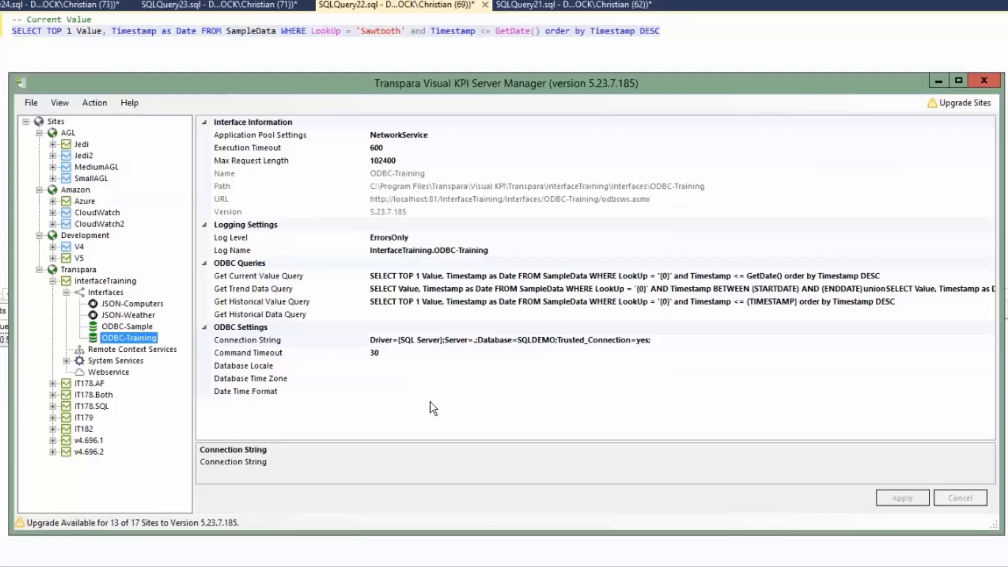
# Clear the sample text from ODBC-Training's Get Current Value Query and Get Trend Data Query
pyautogui.click(927, 278)
pyautogui.hotkey('ctrl', 'a')
pyautogui.press('BackSpace')
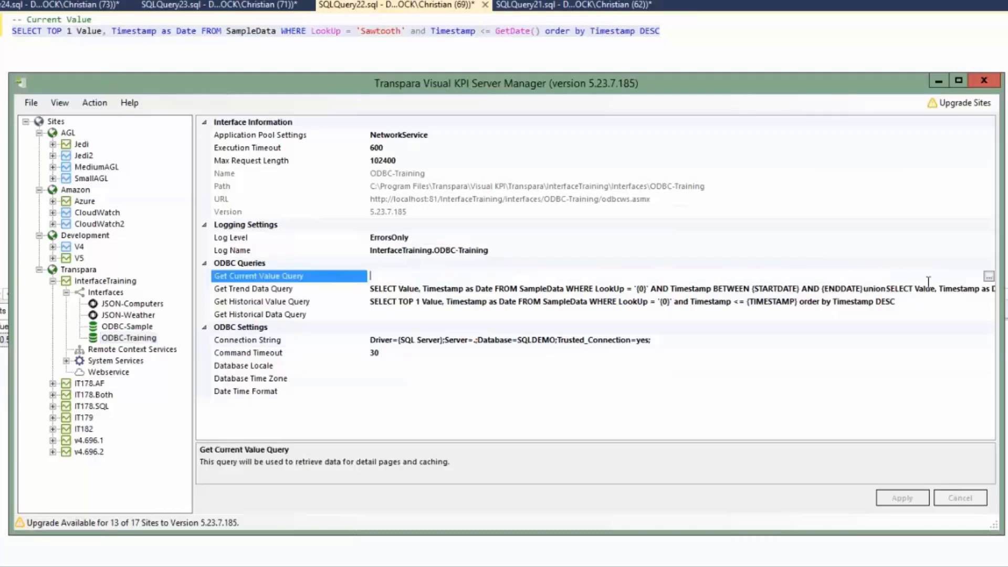
pyautogui.click(970, 290)
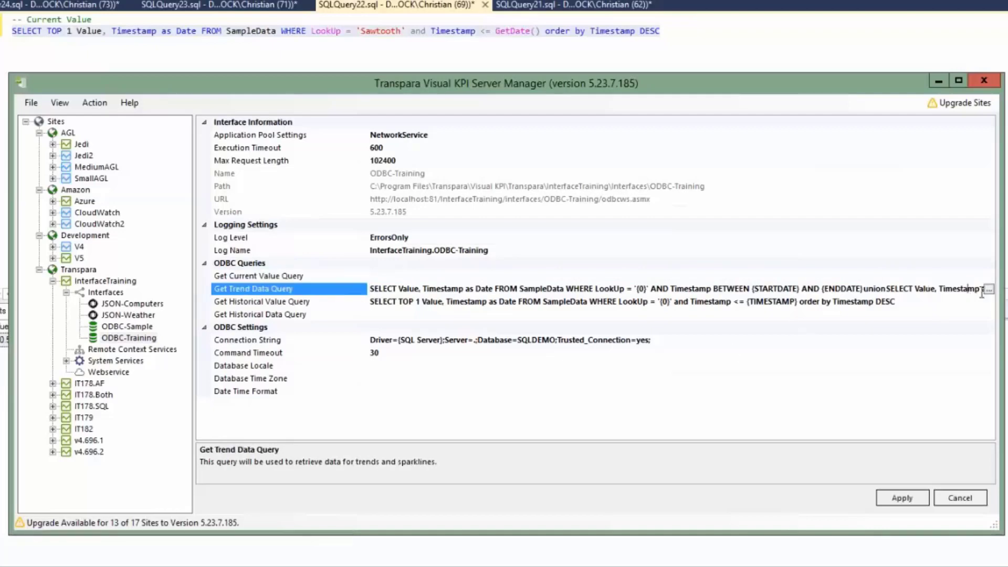
pyautogui.click(989, 289)
pyautogui.hotkey('ctrl', 'a')
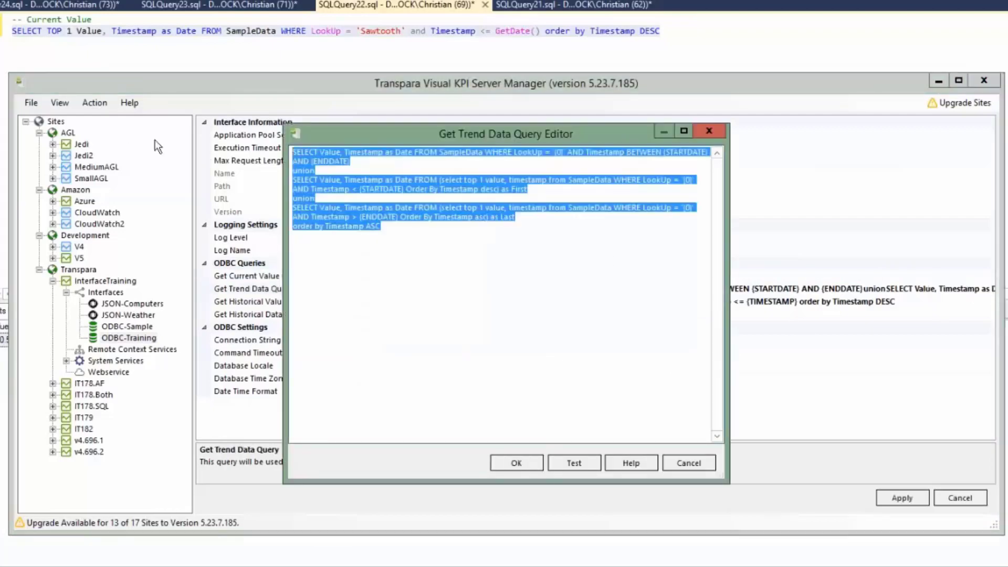
pyautogui.press('BackSpace')
pyautogui.click(516, 463)
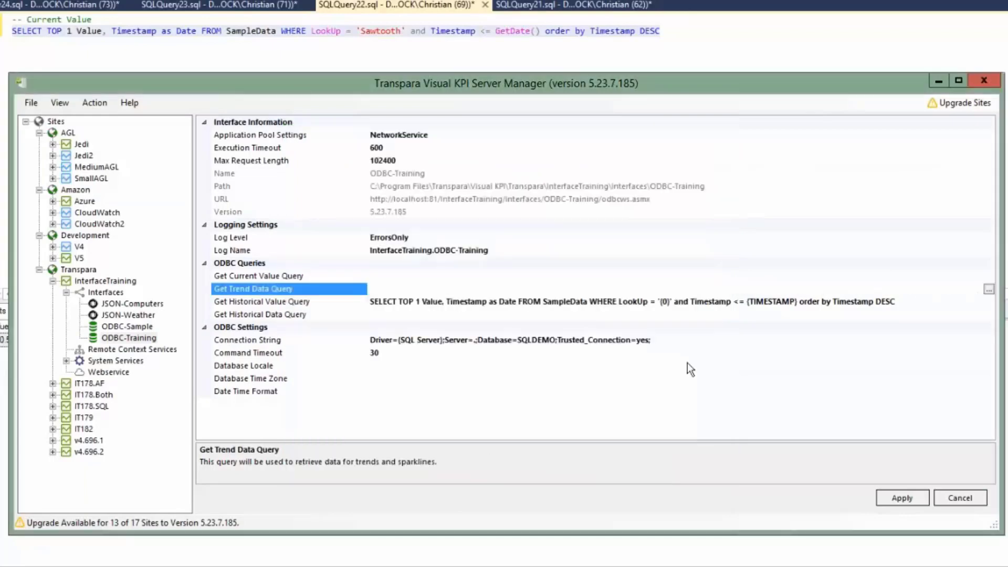
# Clear the sample text from ODBC-Training's Get Historical Value Query
pyautogui.click(987, 303)
pyautogui.click(988, 303)
pyautogui.hotkey('ctrl', 'a')
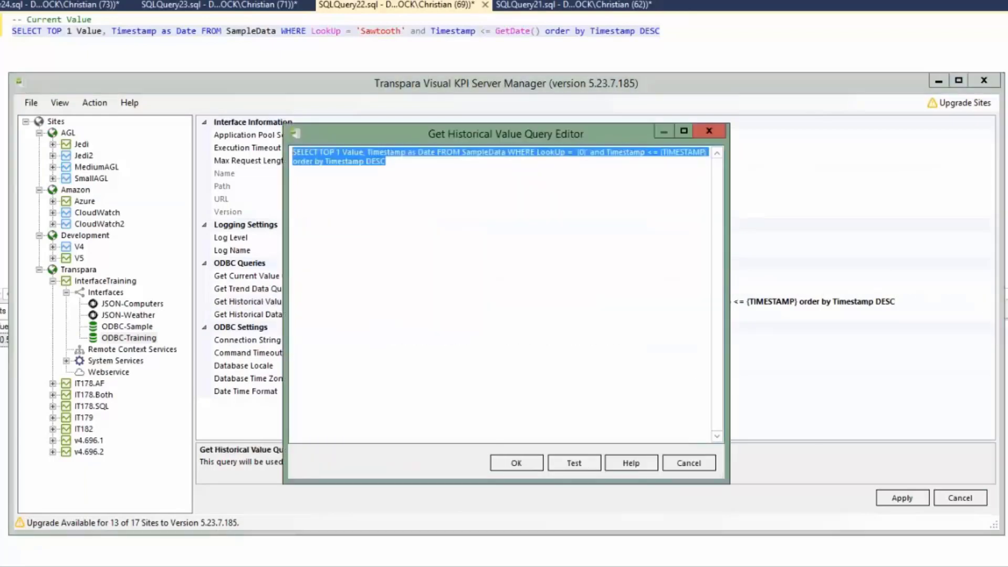
pyautogui.press('BackSpace')
pyautogui.click(529, 465)
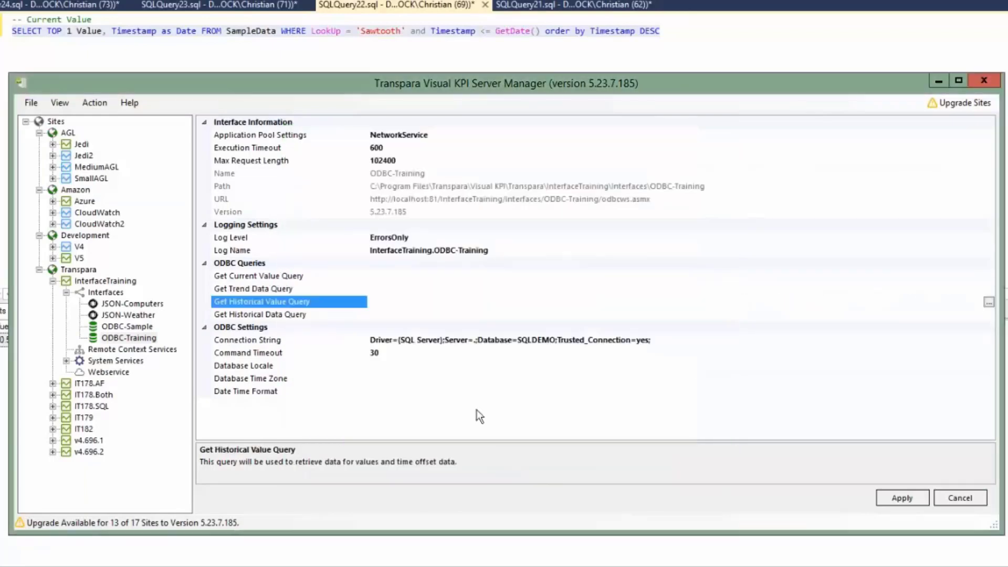
# Switch to SQL Server Management Studio and copy the Current Value SELECT statement from SQLQuery22
pyautogui.click(159, 31)
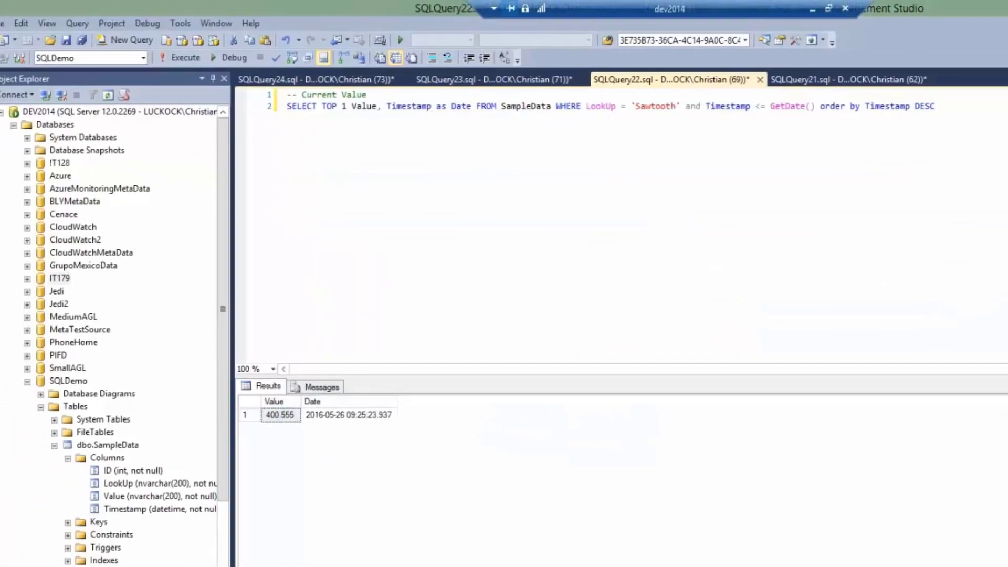
pyautogui.press('End')
pyautogui.hotkey('shift', 'Home')
pyautogui.hotkey('ctrl', 'c')
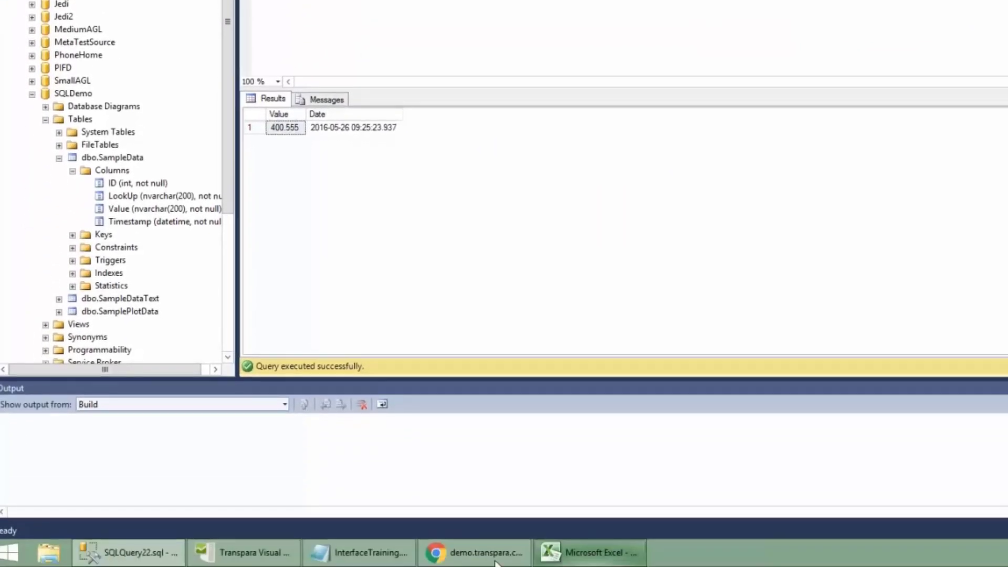
# Switch to Visual KPI Server Manager and paste the copied statement into ODBC-Training's Get Current Value Query
pyautogui.click(282, 562)
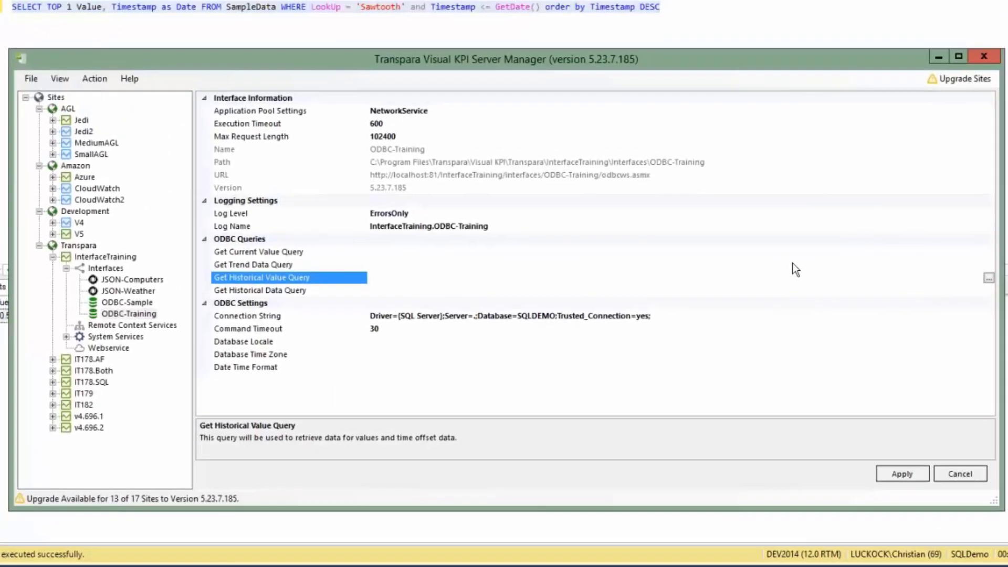
pyautogui.click(845, 265)
pyautogui.click(975, 253)
pyautogui.click(986, 253)
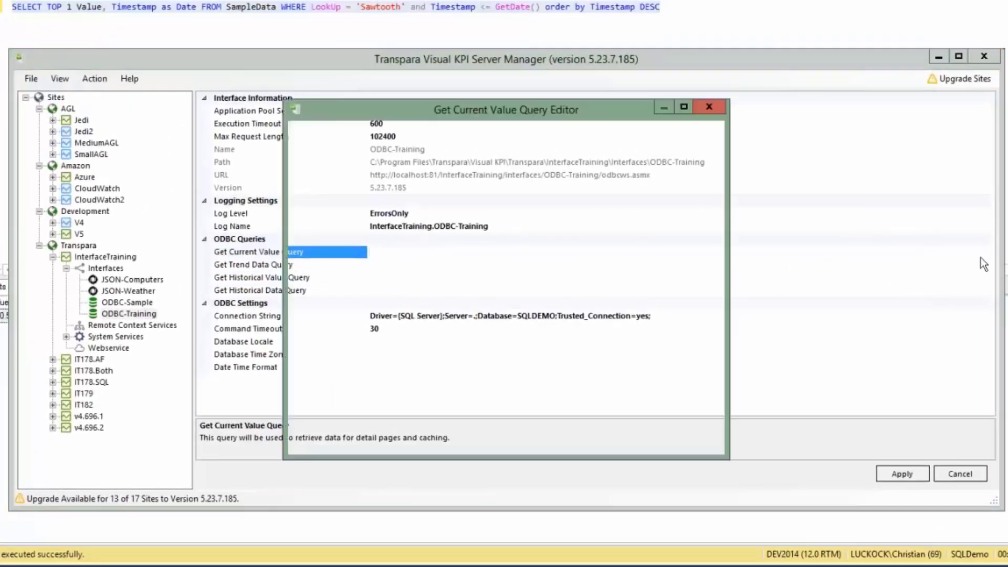
pyautogui.hotkey('ctrl', 'v')
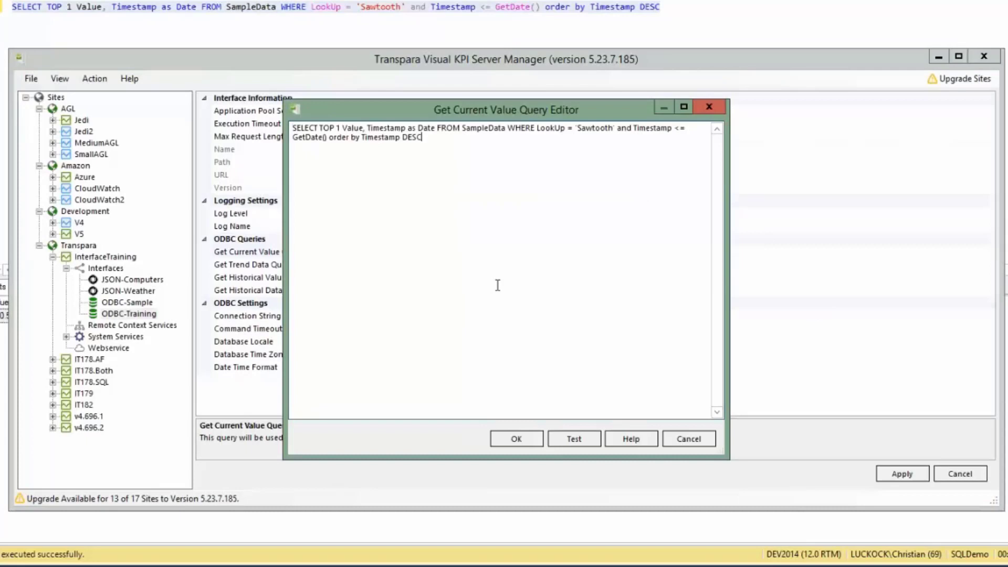
# Replace the lookup name Sawtooth in the Get Current Value Query with the placeholder {0}, keeping the surrounding quotes
pyautogui.click(580, 131)
pyautogui.hotkey('shift', 'Right')
pyautogui.hotkey('shift', 'Right')
pyautogui.hotkey('shift', 'Right')
pyautogui.hotkey('shift', 'Right')
pyautogui.hotkey('shift', 'Right')
pyautogui.hotkey('shift', 'Right')
pyautogui.hotkey('shift', 'Right')
pyautogui.hotkey('shift', 'Right')
pyautogui.press('Delete')
pyautogui.write('{0')
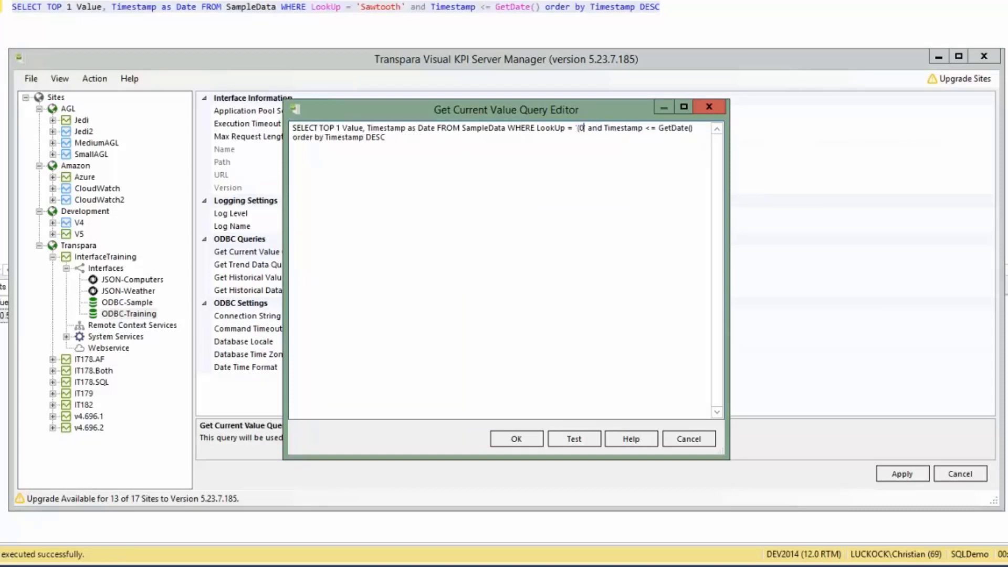
pyautogui.write('}')
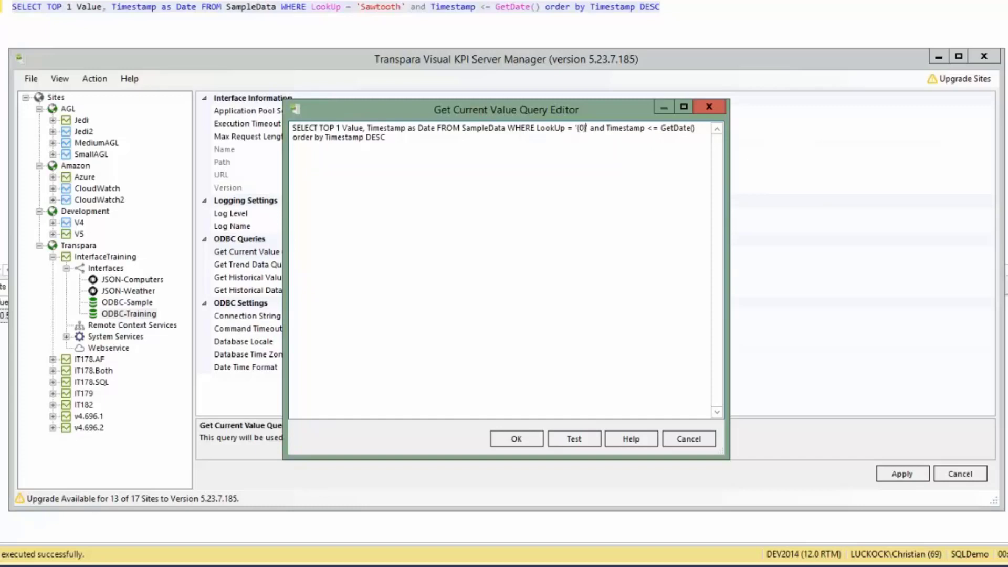
# Test the Get Current Value Query with the lookup Random and compare the modified query with the original
pyautogui.click(712, 261)
pyautogui.click(564, 440)
pyautogui.moveTo(422, 220); pyautogui.dragTo(433, 256)
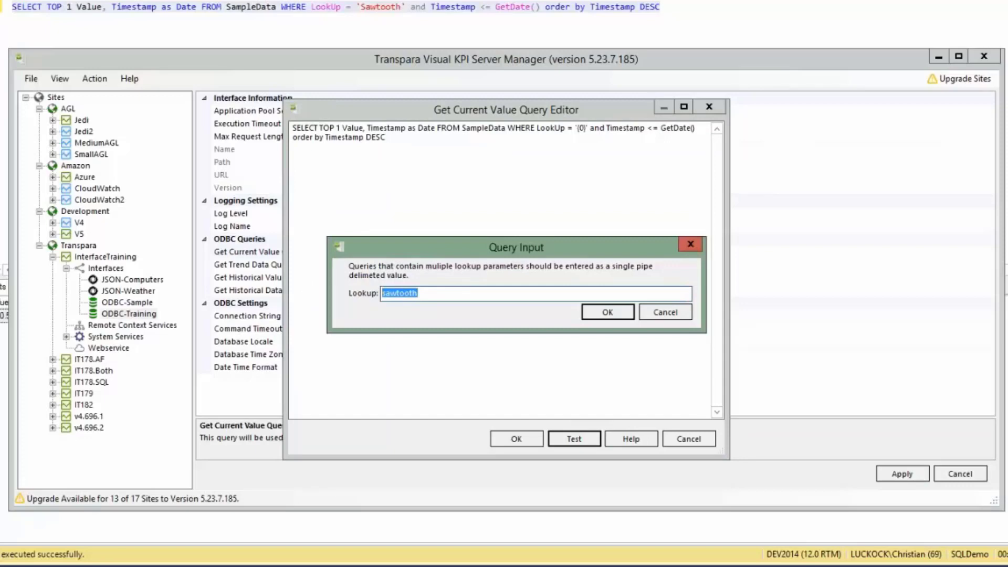
pyautogui.write('Random')
pyautogui.press('Return')
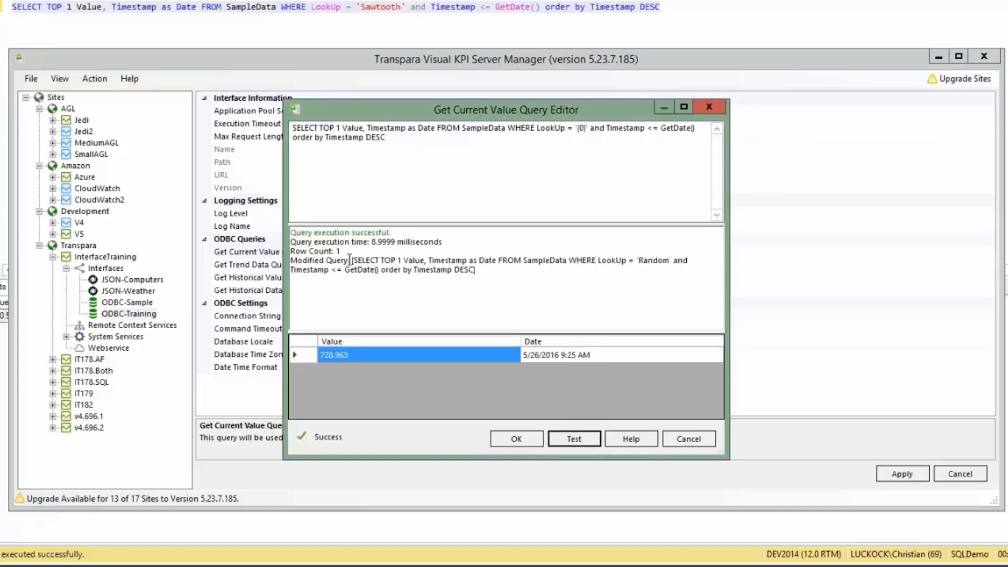
pyautogui.moveTo(355, 261); pyautogui.dragTo(469, 262)
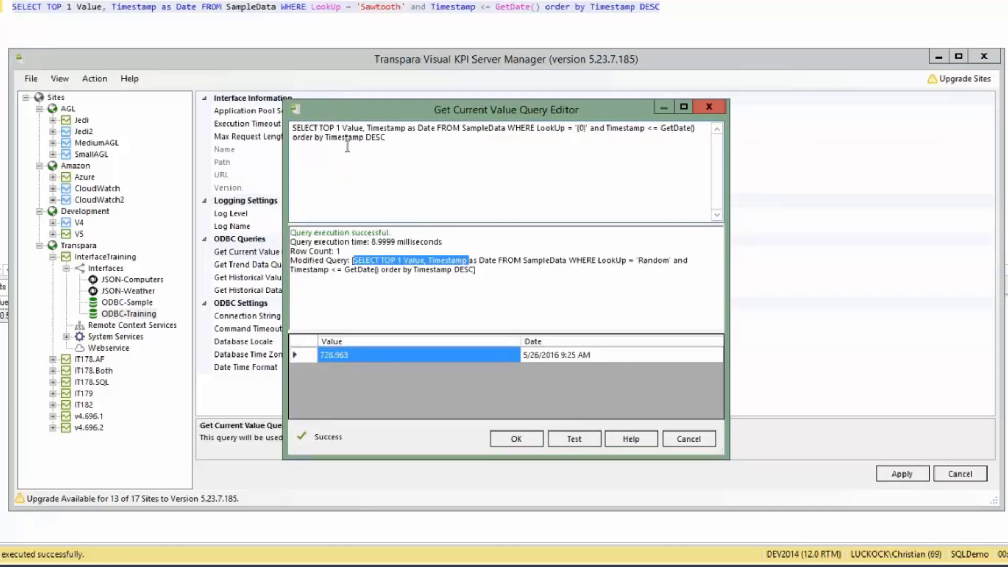
pyautogui.click(366, 130)
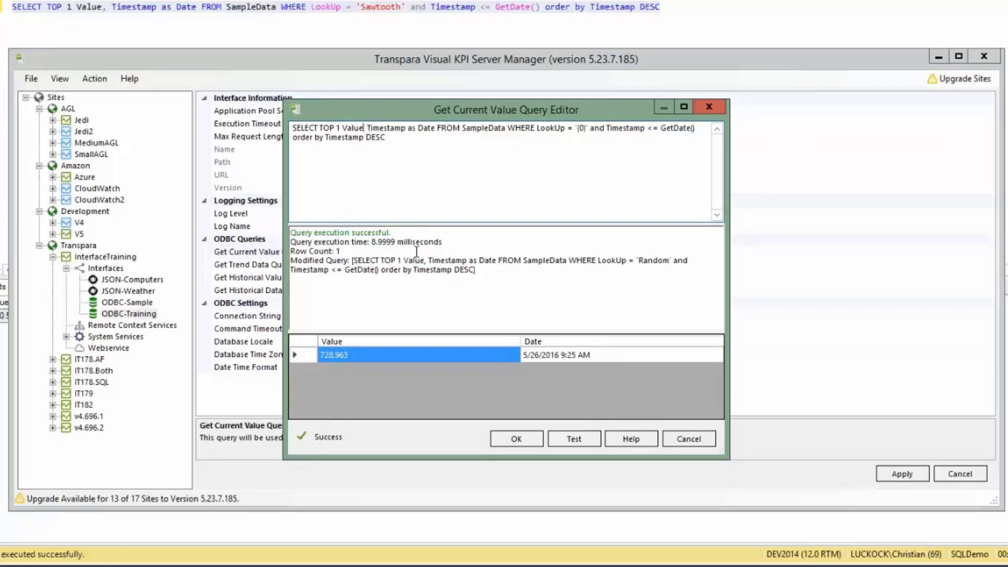
# Change the Timestamp column's alias to Date2 and test the query with the lookup Random
pyautogui.click(437, 130)
pyautogui.write('2')
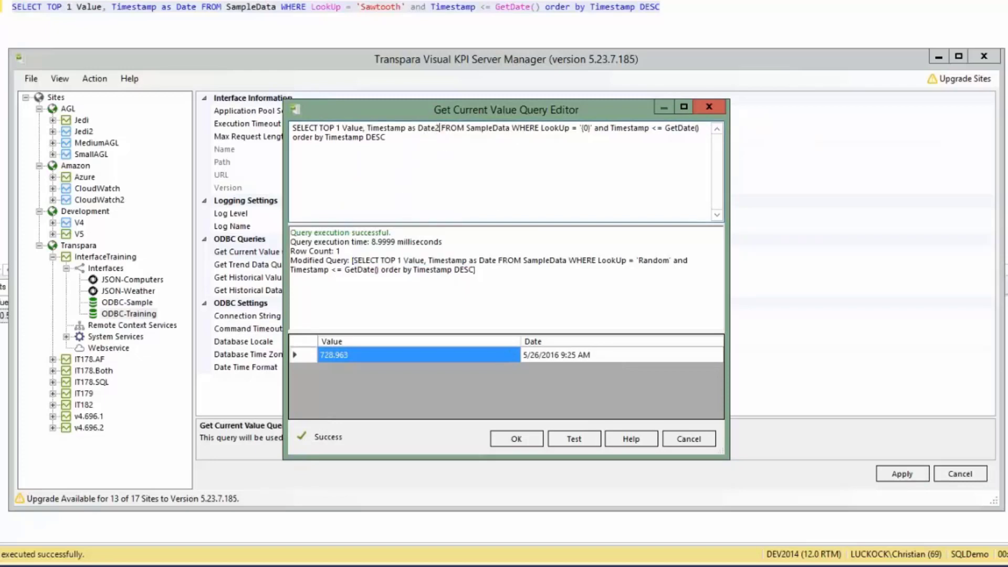
pyautogui.click(575, 437)
pyautogui.click(587, 281)
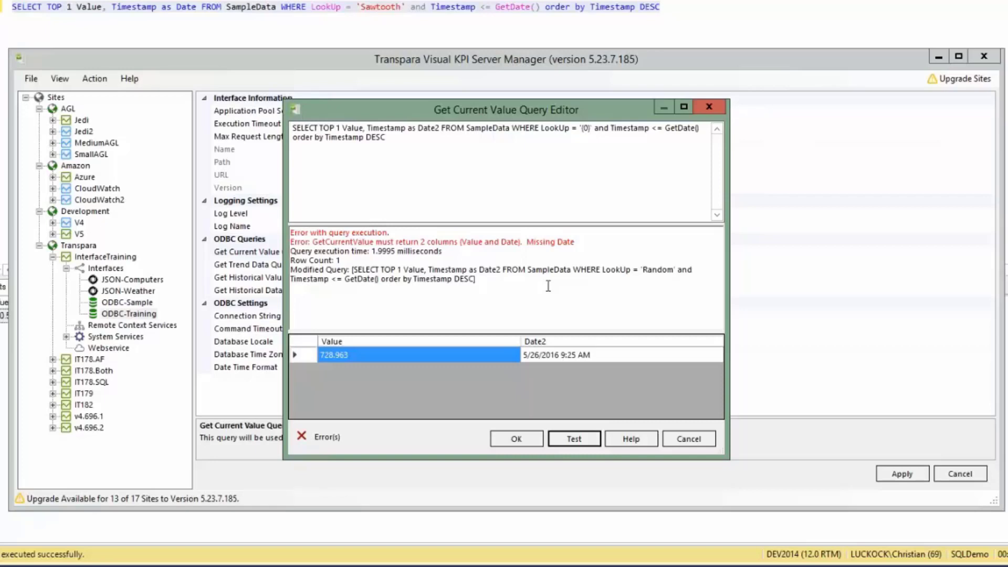
# Test the query with the Date2 alias again, using the lookup Sawtooth
pyautogui.click(581, 438)
pyautogui.click(464, 262)
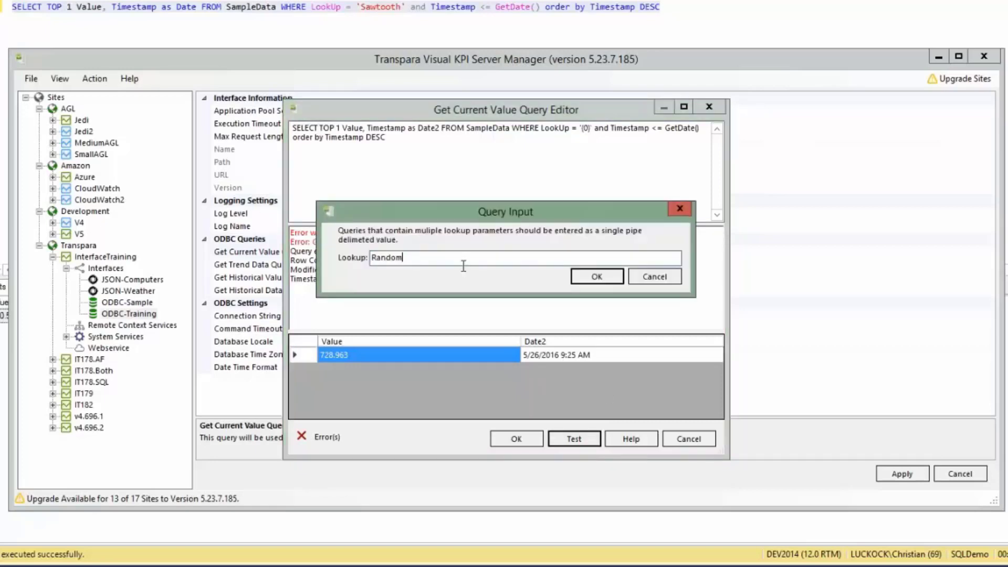
pyautogui.write('|p1|p2')
pyautogui.press('BackSpace')
pyautogui.press('BackSpace')
pyautogui.press('BackSpace')
pyautogui.press('BackSpace')
pyautogui.press('BackSpace')
pyautogui.press('BackSpace')
pyautogui.hotkey('shift', 'Home')
pyautogui.write('Sawtooth')
pyautogui.press('Return')
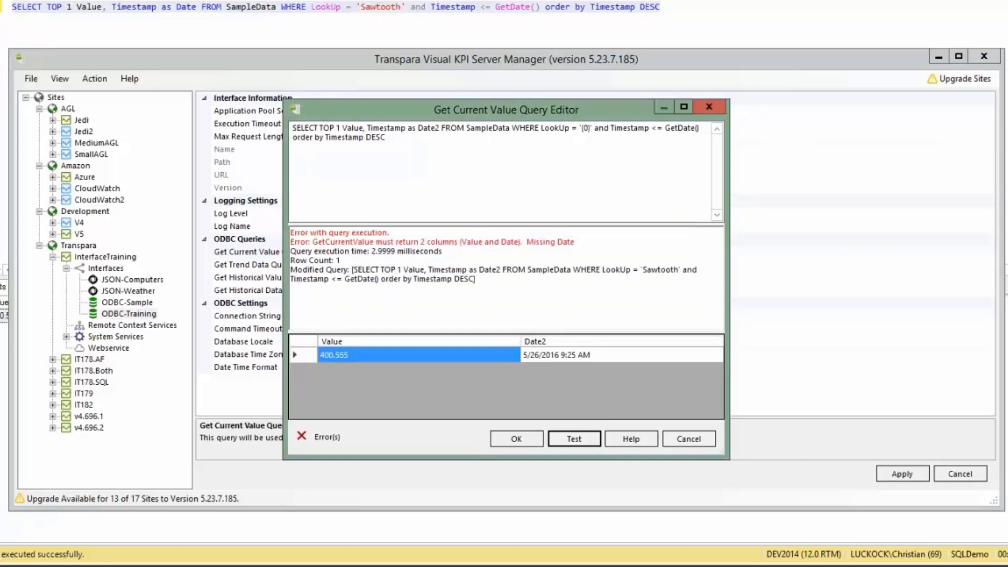
# Restore the Timestamp column's alias to Date and test the query with the lookup Sawtooth
pyautogui.click(437, 128)
pyautogui.press('BackSpace')
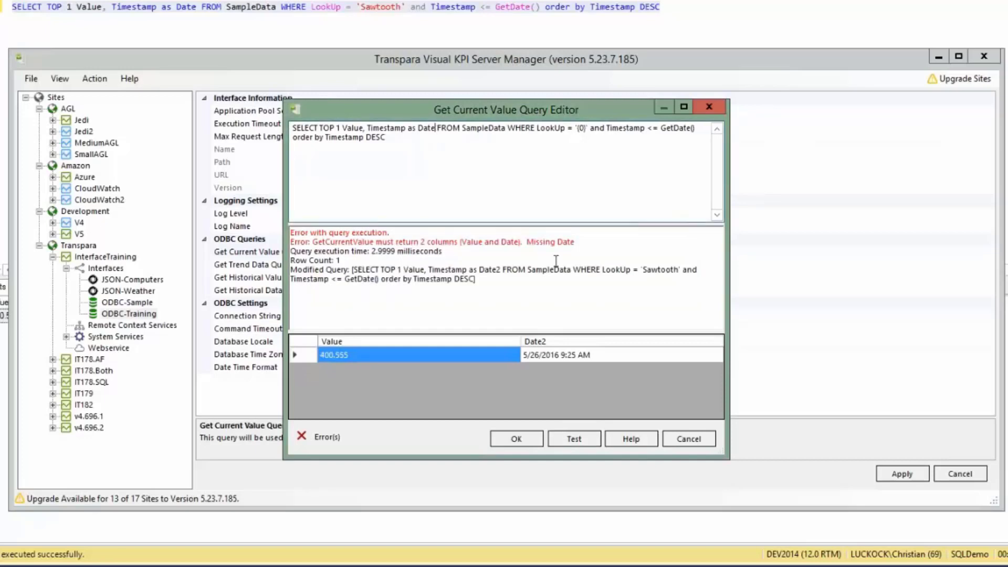
pyautogui.click(573, 439)
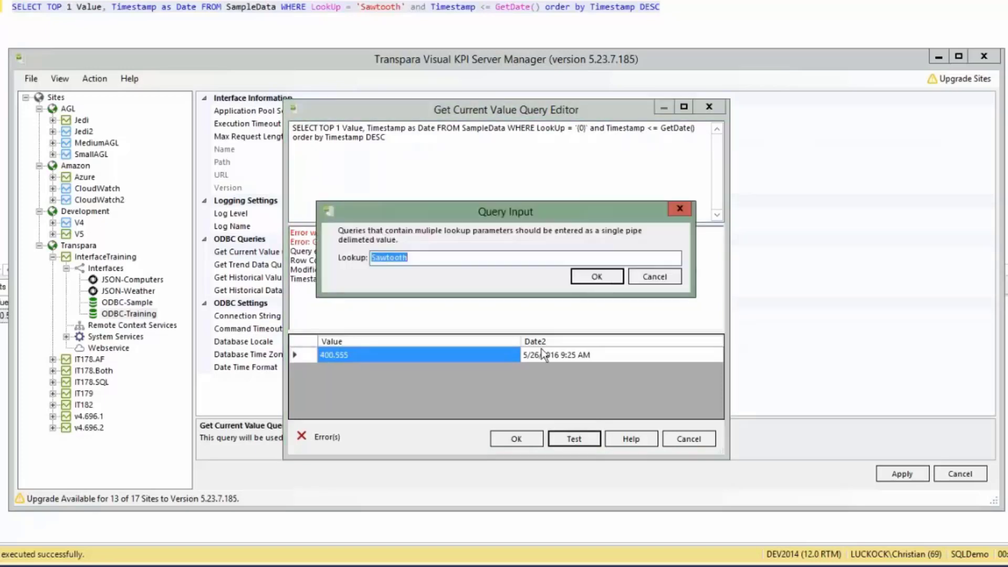
pyautogui.click(584, 275)
# Test the corrected query with the lookup Random and accept the Get Current Value Query
pyautogui.click(574, 438)
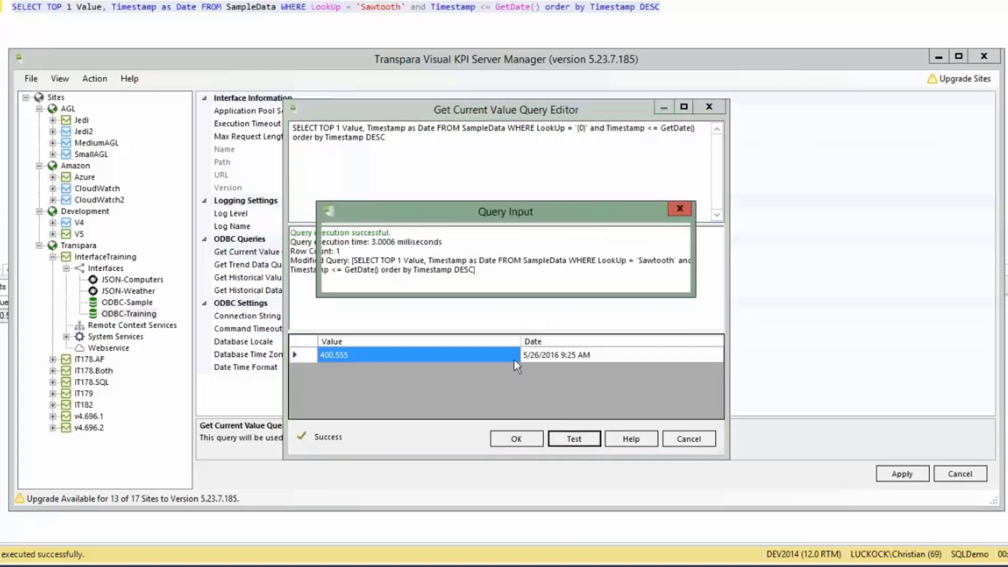
pyautogui.write('Rnadom')
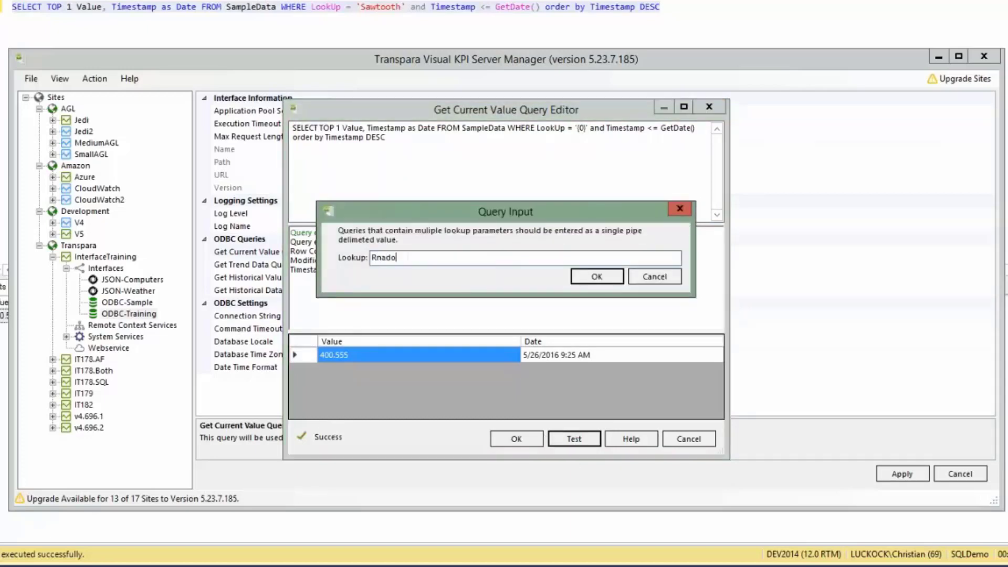
pyautogui.press('BackSpace')
pyautogui.press('BackSpace')
pyautogui.press('BackSpace')
pyautogui.press('BackSpace')
pyautogui.press('BackSpace')
pyautogui.write('adm')
pyautogui.press('BackSpace')
pyautogui.press('BackSpace')
pyautogui.write('ndom')
pyautogui.press('Return')
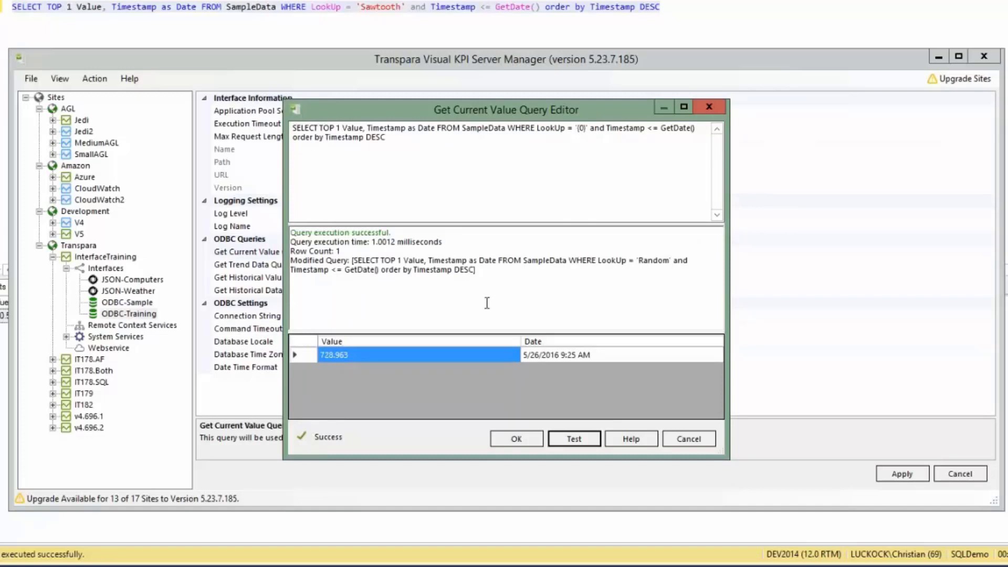
pyautogui.click(514, 437)
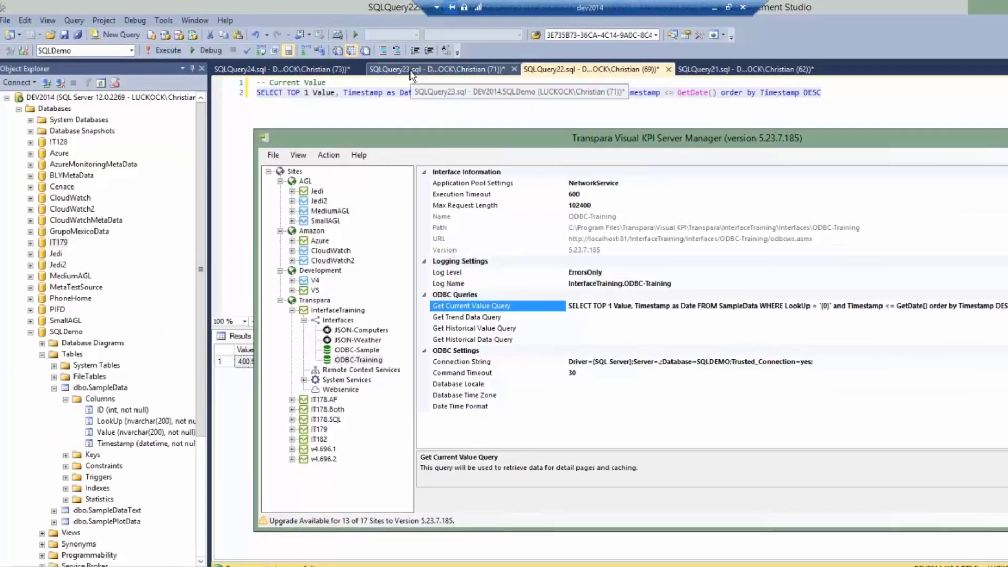
# Switch to SQL Server Management Studio and isolate the first SELECT of SQLQuery23's Trend Data query with blank lines, then select it
pyautogui.click(411, 73)
pyautogui.click(811, 92)
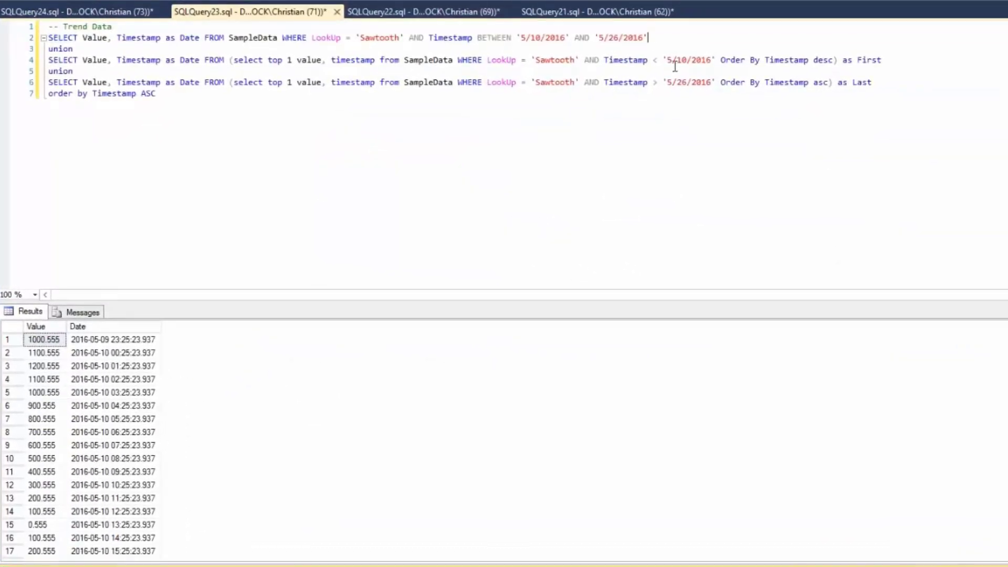
pyautogui.hotkey('shift', 'Home')
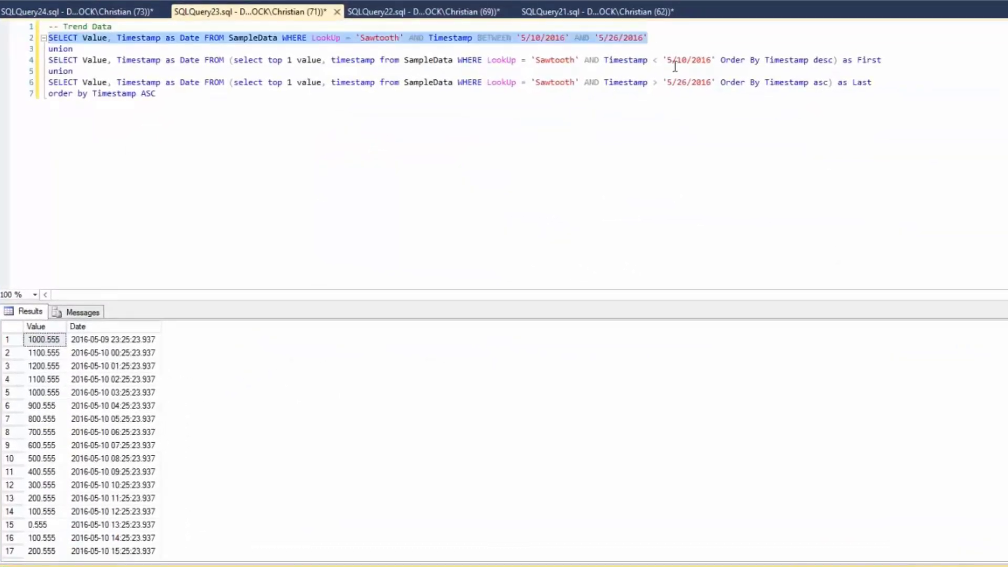
pyautogui.press('End')
pyautogui.press('Return')
pyautogui.press('Return')
pyautogui.press('Return')
pyautogui.press('Return')
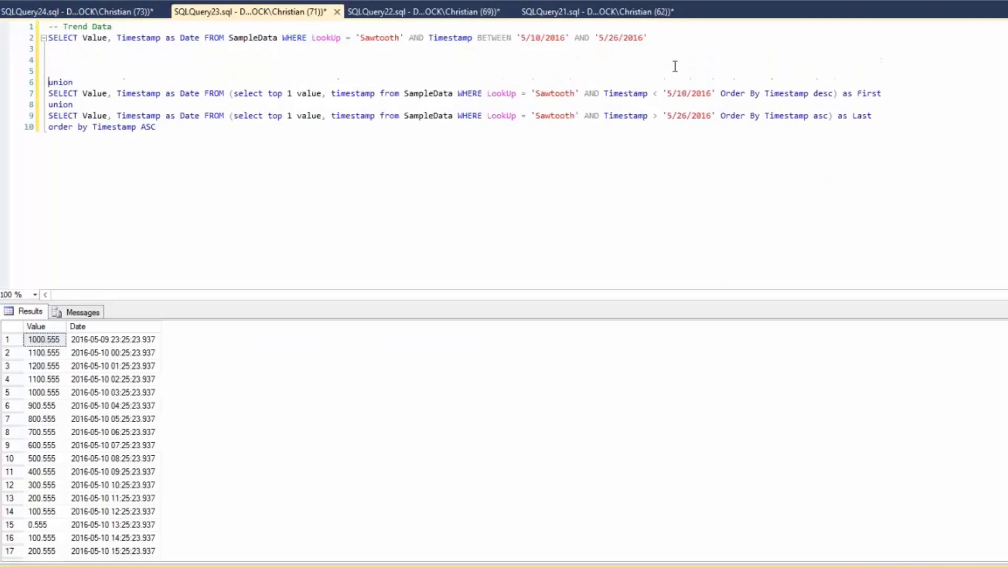
pyautogui.press('Up')
pyautogui.press('Up')
pyautogui.press('Up')
pyautogui.press('Up')
pyautogui.hotkey('shift', 'End')
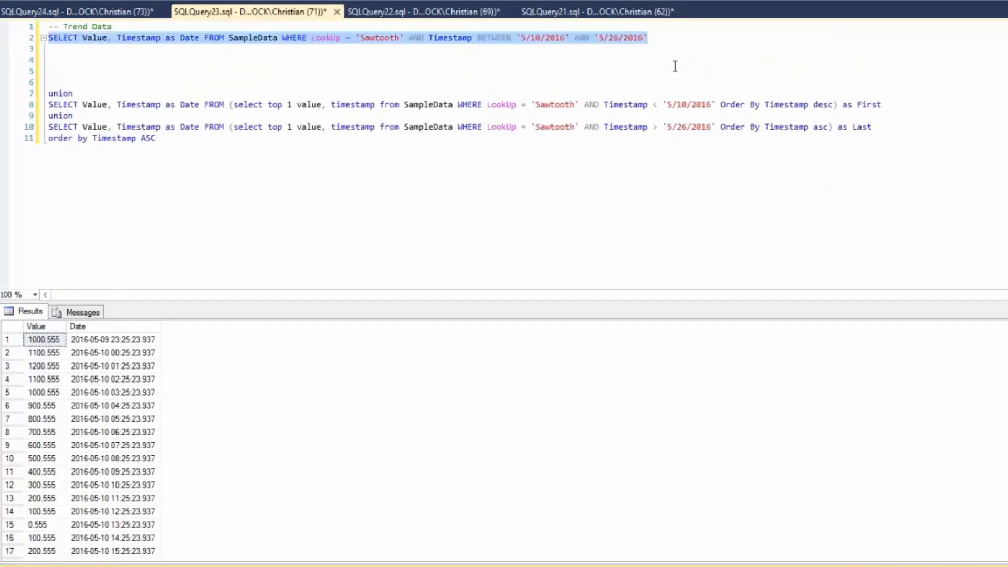
# Compare with the Current Value query in SQLQuery22, then execute only the selected first SELECT in SQLQuery23
pyautogui.click(368, 11)
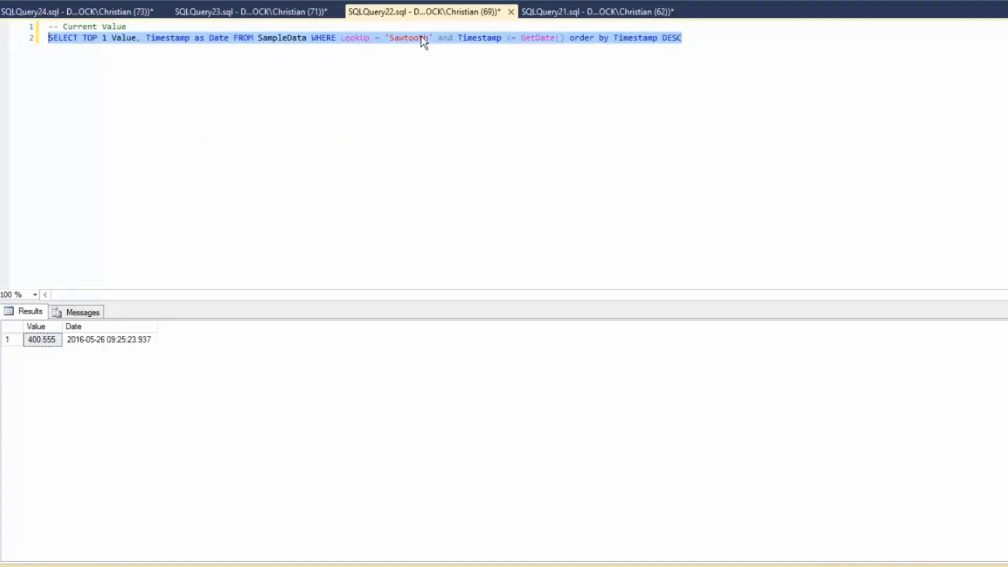
pyautogui.click(274, 12)
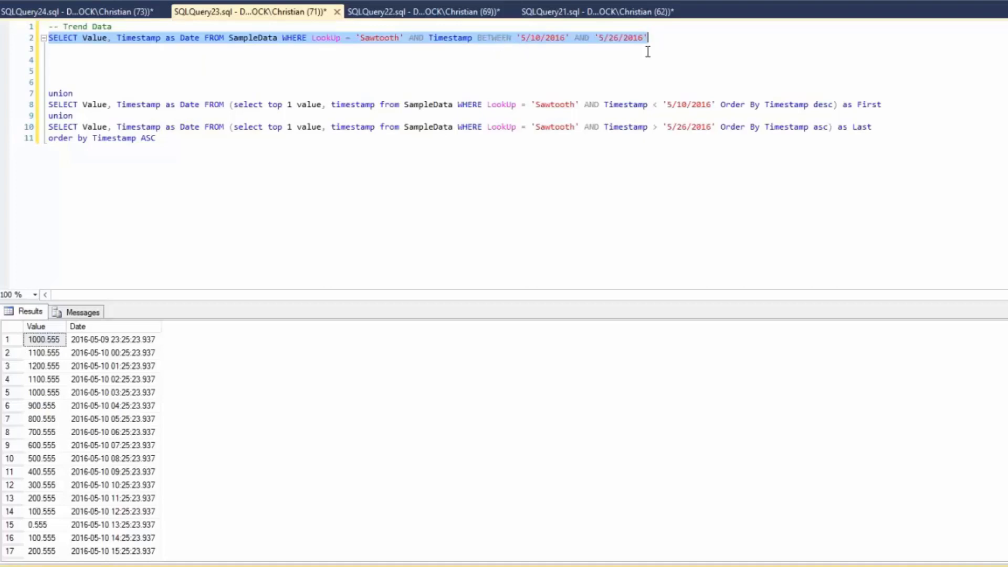
pyautogui.press('F5')
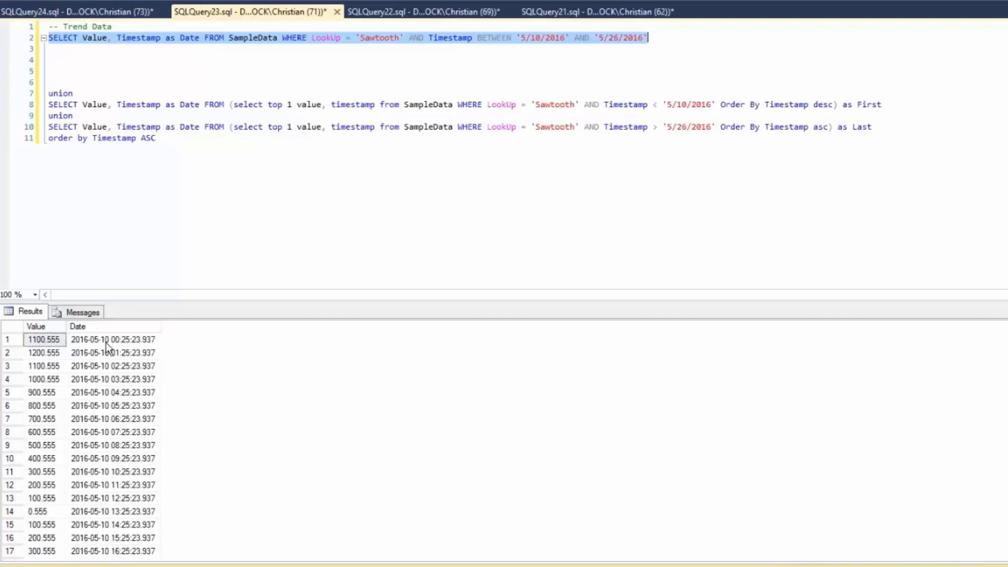
# Remove the blank lines before the first union and execute the complete Trend Data query
pyautogui.press('Down')
pyautogui.press('Delete')
pyautogui.press('Delete')
pyautogui.press('Delete')
pyautogui.press('Delete')
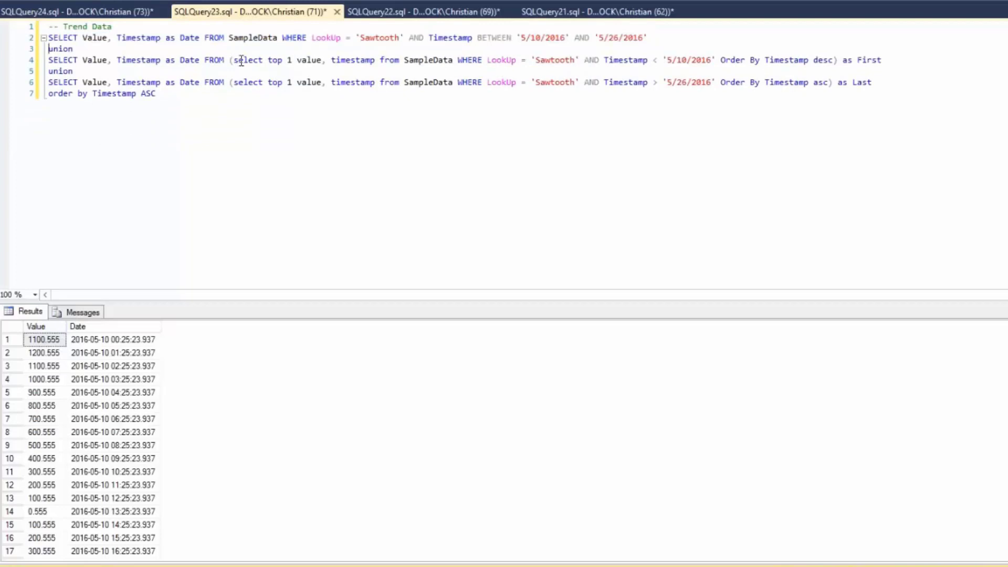
pyautogui.moveTo(236, 61); pyautogui.dragTo(667, 60)
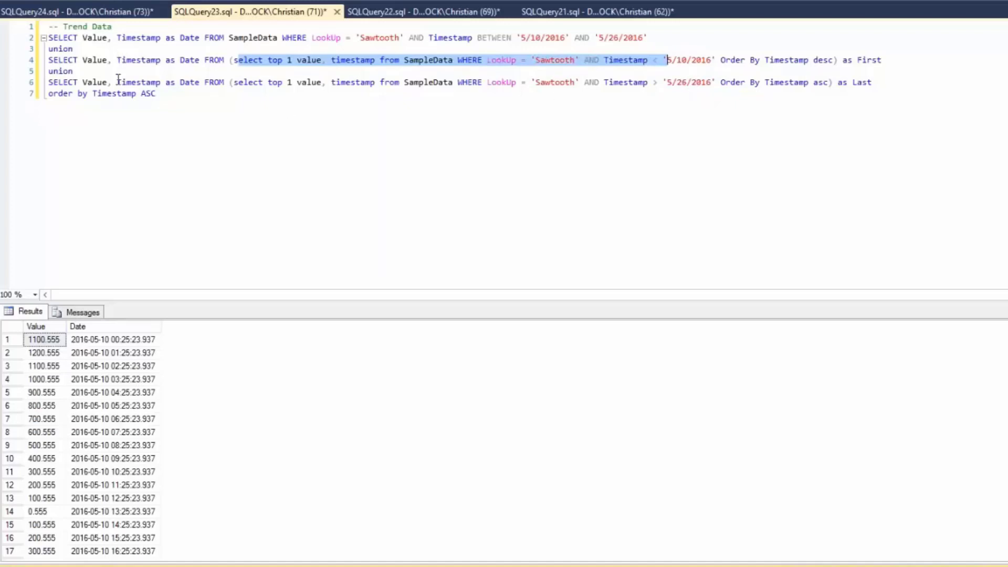
pyautogui.click(176, 105)
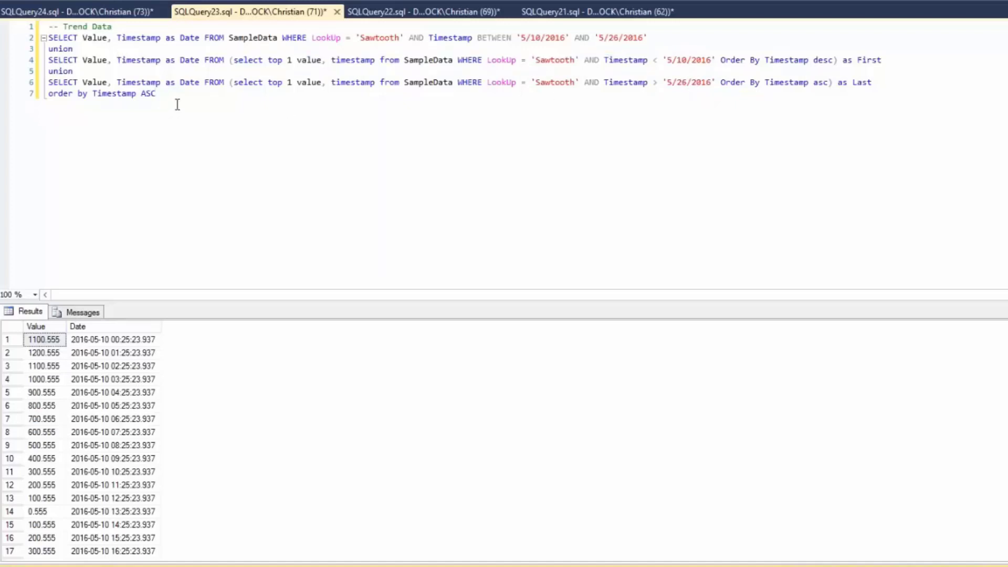
pyautogui.press('F5')
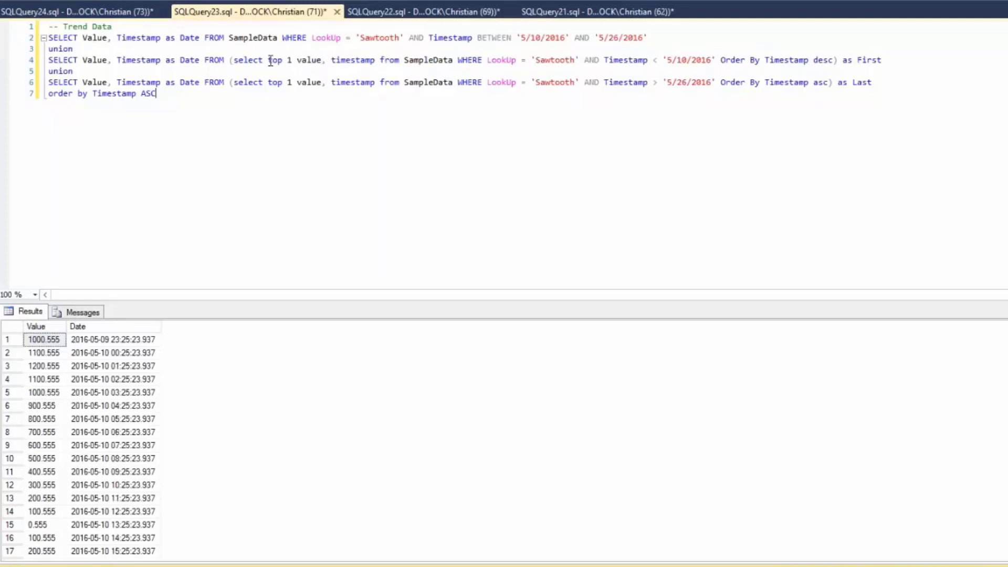
# Copy the full Trend Data query from the first SELECT through the final order by Timestamp ASC
pyautogui.click(277, 82)
pyautogui.press('Left')
pyautogui.click(274, 61)
pyautogui.moveTo(157, 93); pyautogui.dragTo(49, 37)
pyautogui.hotkey('ctrl', 'c')
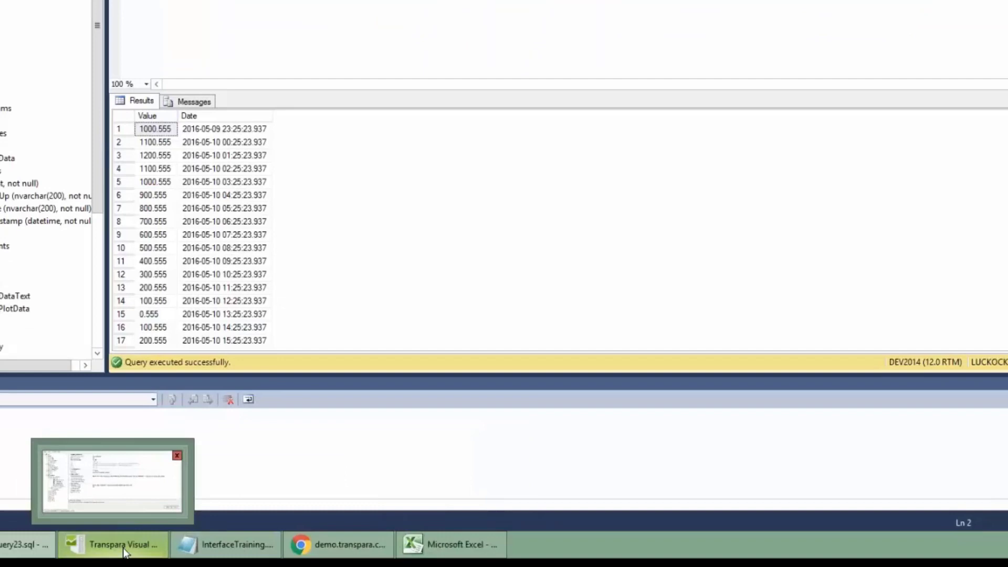
# Switch to Visual KPI Server Manager and paste the copied query into ODBC-Training's Get Trend Data Query editor
pyautogui.click(123, 547)
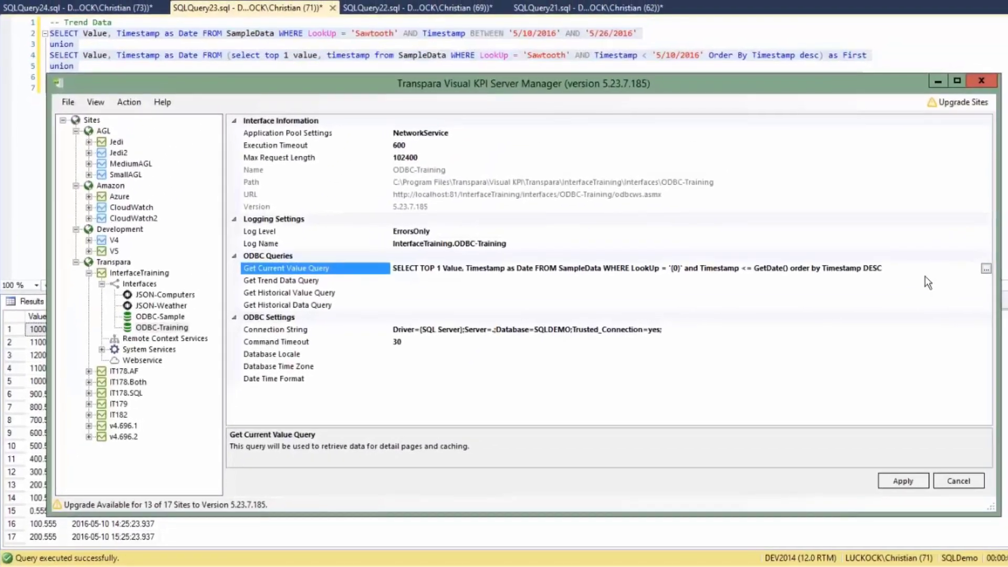
pyautogui.click(988, 187)
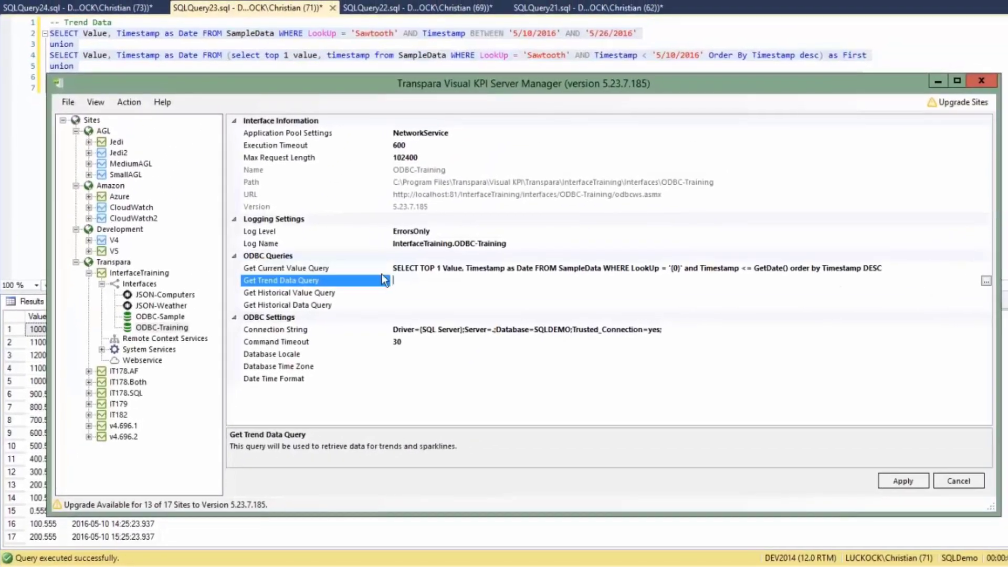
pyautogui.click(986, 281)
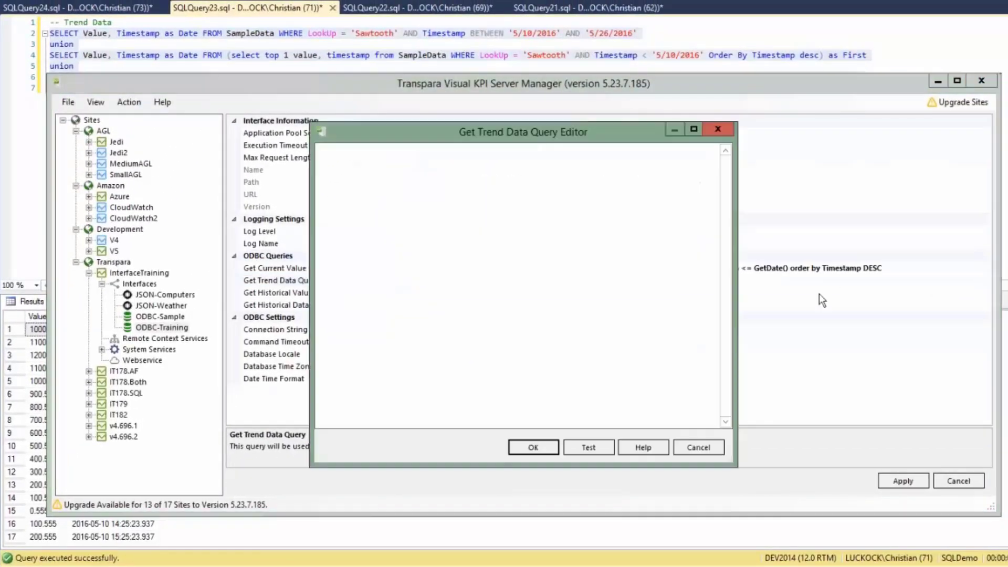
pyautogui.hotkey('ctrl', 'v')
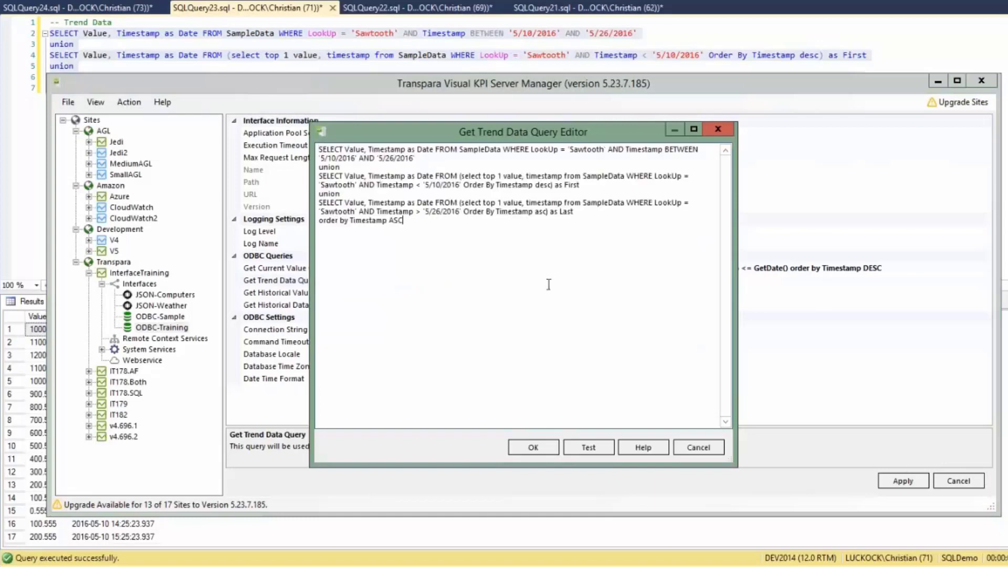
# Replace the Sawtooth lookup in the first SELECT of the trend query with {0}, keeping the surrounding quotes
pyautogui.click(571, 152)
pyautogui.hotkey('shift', 'Right')
pyautogui.hotkey('shift', 'Right')
pyautogui.hotkey('shift', 'Right')
pyautogui.hotkey('shift', 'Right')
pyautogui.hotkey('shift', 'Right')
pyautogui.hotkey('shift', 'Right')
pyautogui.hotkey('shift', 'Right')
pyautogui.hotkey('shift', 'Right')
pyautogui.write('{0')
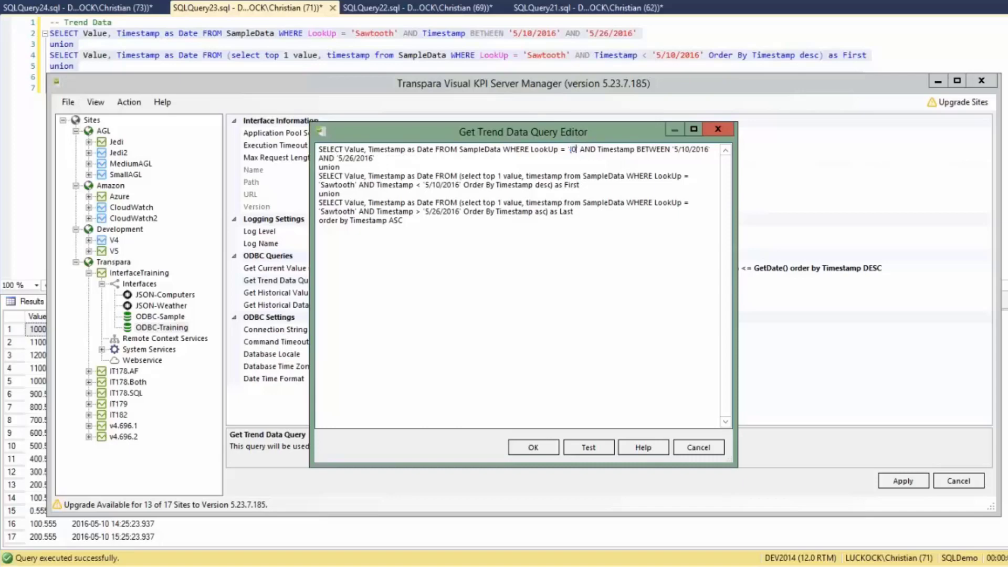
pyautogui.write('}')
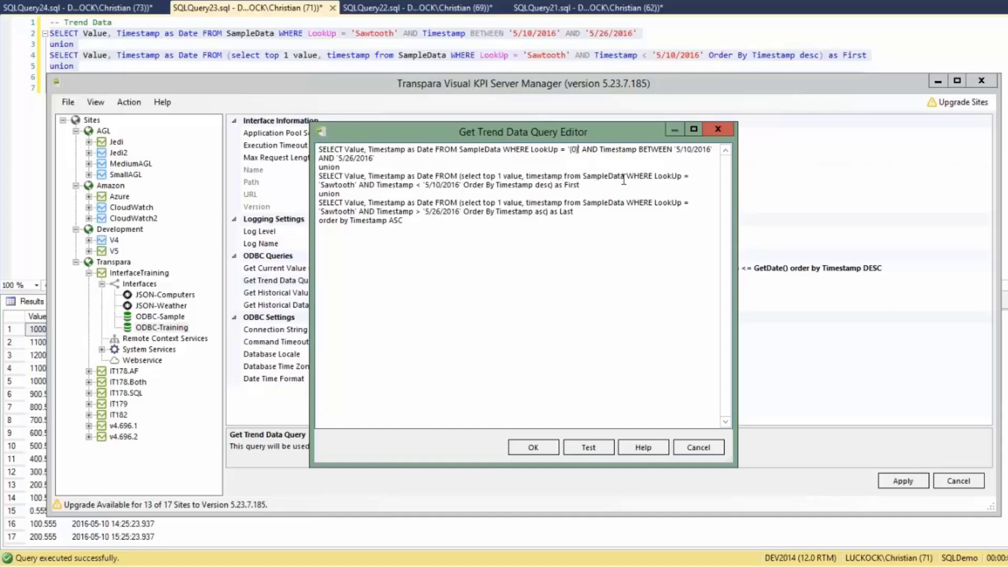
# Replace the Sawtooth lookups in the second and third SELECTs of the trend query with {0}
pyautogui.click(350, 185)
pyautogui.hotkey('ctrl', 'shift', 'Left')
pyautogui.write('{0}')
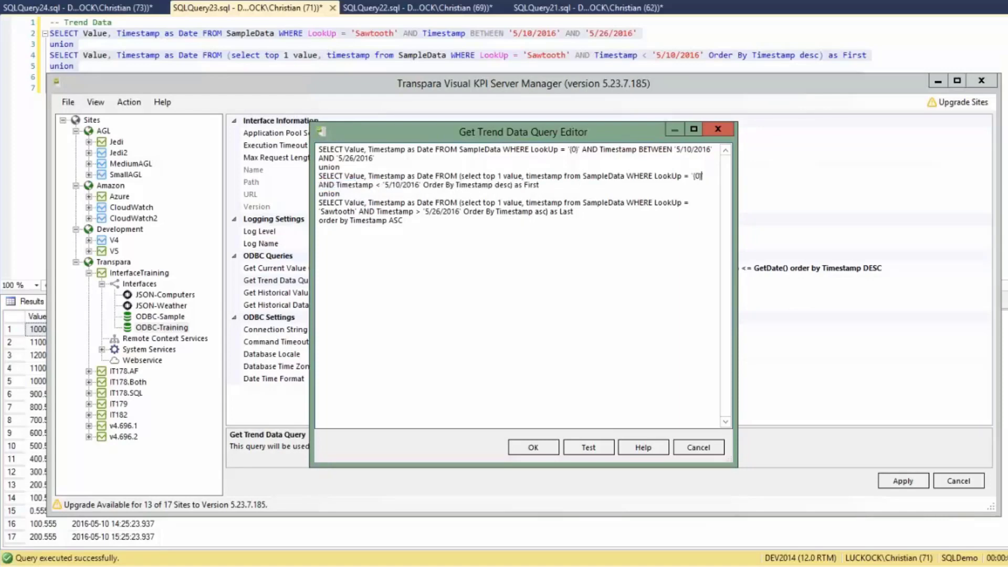
pyautogui.click(356, 212)
pyautogui.hotkey('ctrl', 'shift', 'Left')
pyautogui.write('{0}')
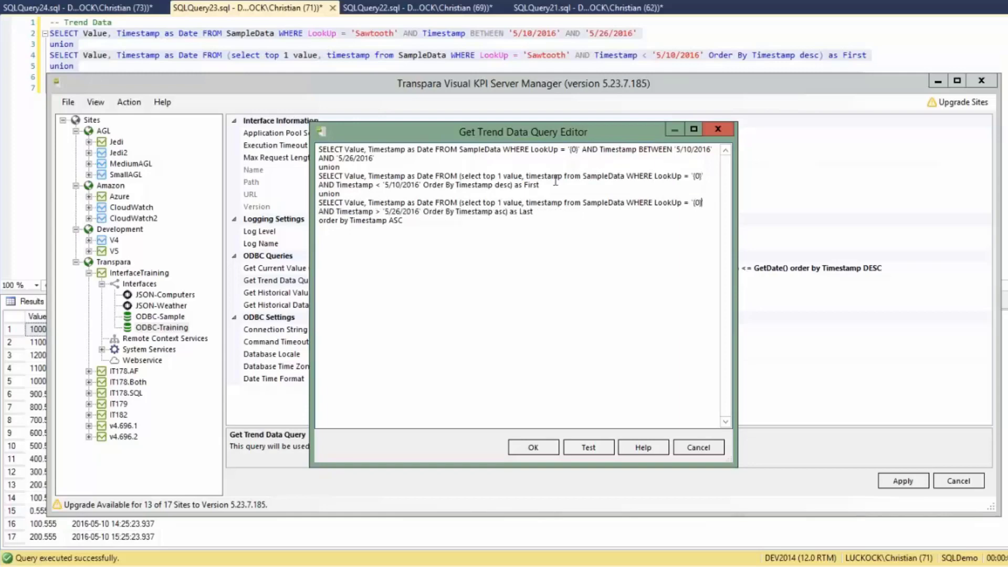
# Replace the quoted BETWEEN dates in the first SELECT with {STARTDATE} and {ENDDATE}
pyautogui.click(675, 149)
pyautogui.moveTo(676, 150); pyautogui.dragTo(711, 150)
pyautogui.write('{STARTDATE}')
pyautogui.moveTo(337, 158); pyautogui.dragTo(376, 158)
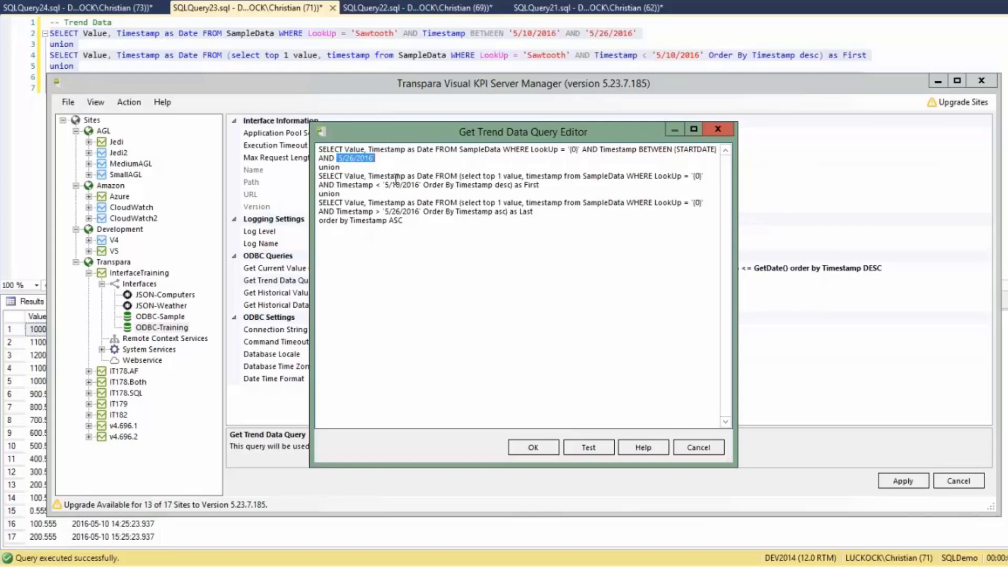
pyautogui.write('{ENDDATE}')
pyautogui.hotkey('shift', 'Left')
pyautogui.hotkey('shift', 'Left')
pyautogui.hotkey('shift', 'Left')
pyautogui.hotkey('shift', 'Left')
pyautogui.hotkey('shift', 'Left')
# Replace the quoted date in the third SELECT, the one named Last, with {ENDDATE}
pyautogui.click(386, 210)
pyautogui.moveTo(375, 211); pyautogui.dragTo(423, 211)
pyautogui.write('{ENDDATE}')
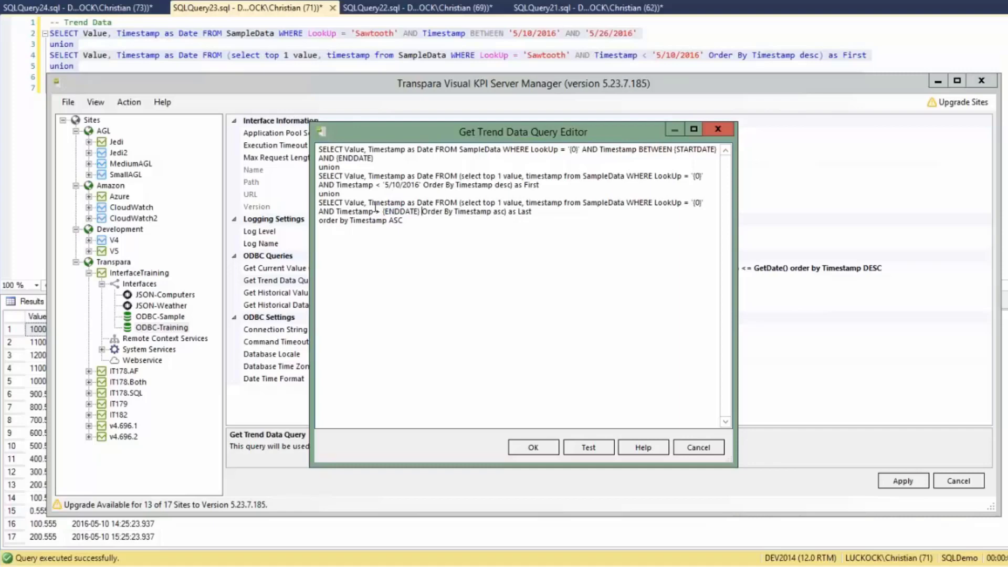
# Replace the quoted date in the second SELECT, the one named First, with {STARTDATE}
pyautogui.moveTo(382, 184); pyautogui.dragTo(423, 185)
pyautogui.write('{ENDDATE}')
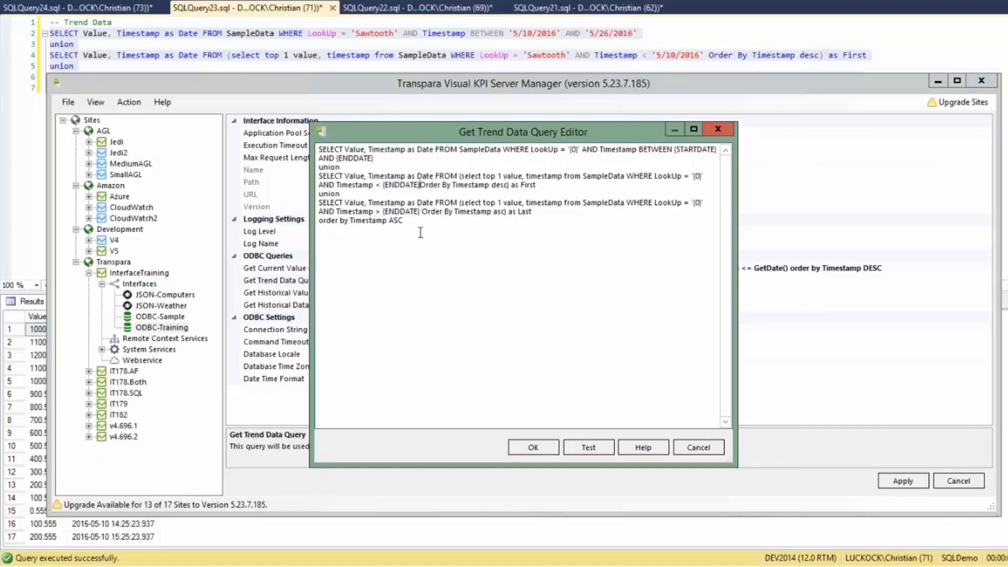
pyautogui.press('Left')
pyautogui.press('Left')
pyautogui.press('Left')
pyautogui.hotkey('shift', 'Right')
pyautogui.hotkey('shift', 'Right')
pyautogui.hotkey('shift', 'Right')
pyautogui.hotkey('shift', 'Right')
pyautogui.write('{START')
pyautogui.press('Right')
pyautogui.press('Right')
pyautogui.press('Right')
pyautogui.press('Right')
pyautogui.press('Right')
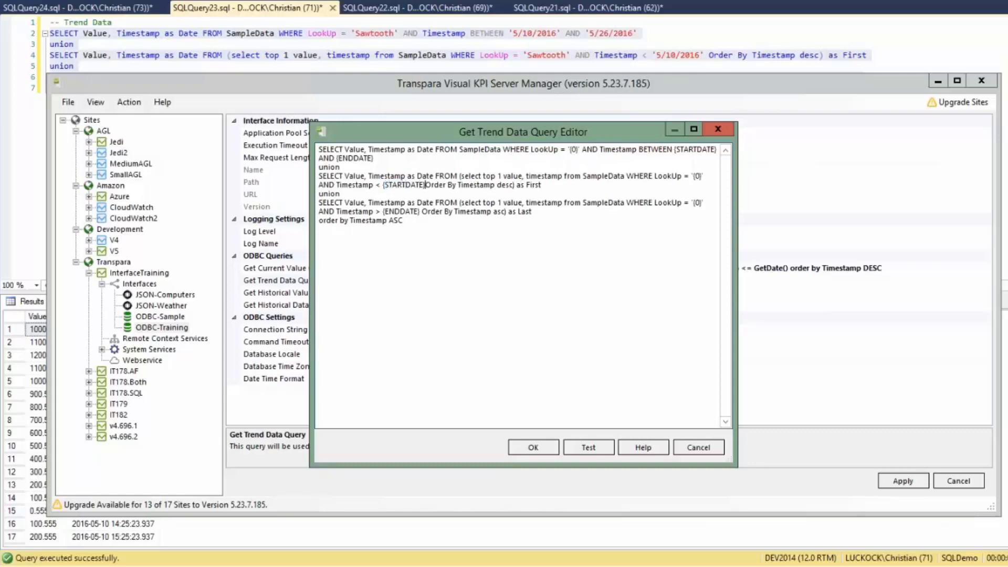
# Test the trend query with lookup random, start time 4/18/2016 and end time 5/25/2016
pyautogui.click(582, 447)
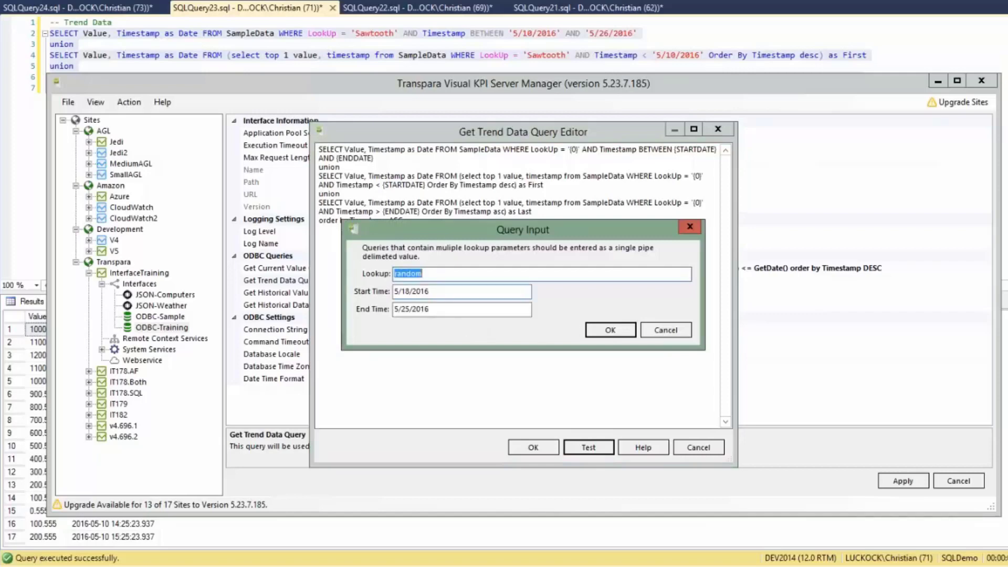
pyautogui.click(406, 291)
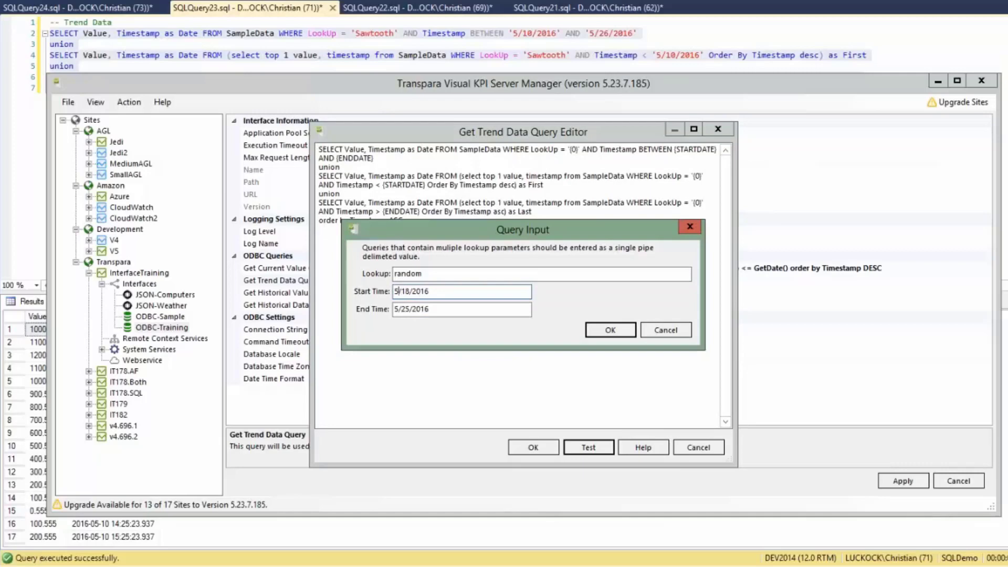
pyautogui.click(609, 330)
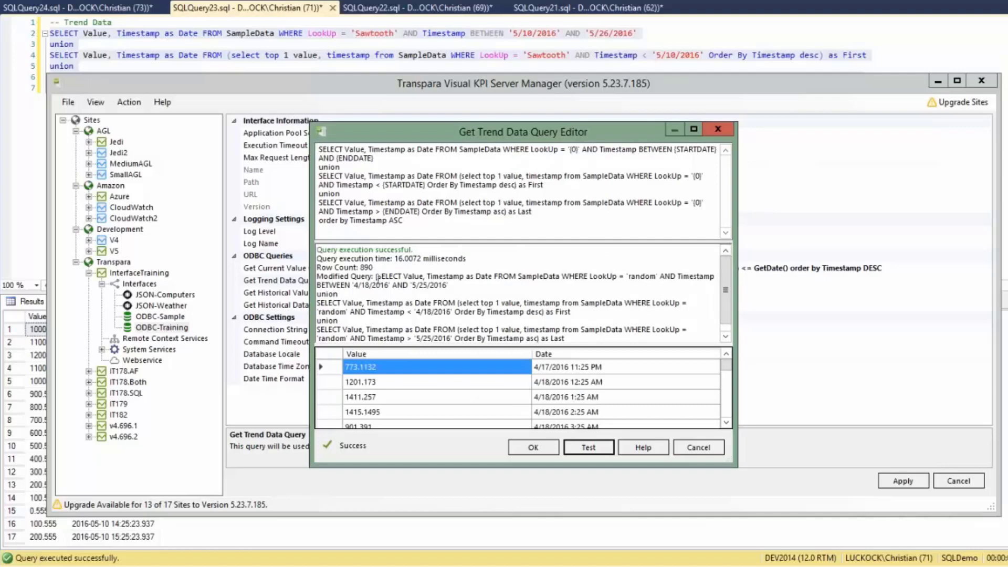
# Copy the complete modified query from the test output into a new query in SQL Server Management Studio
pyautogui.moveTo(376, 276); pyautogui.dragTo(565, 339)
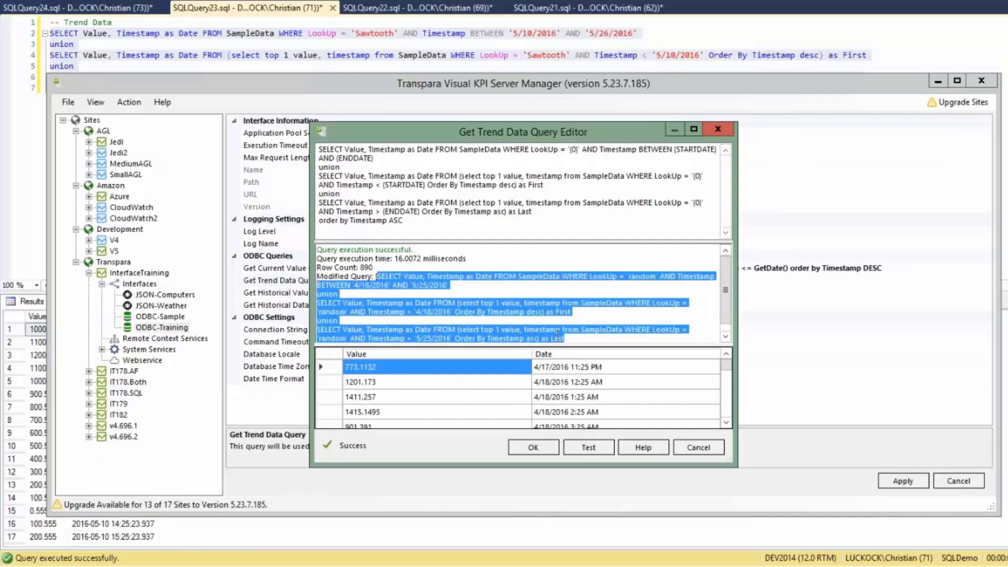
pyautogui.click(725, 336)
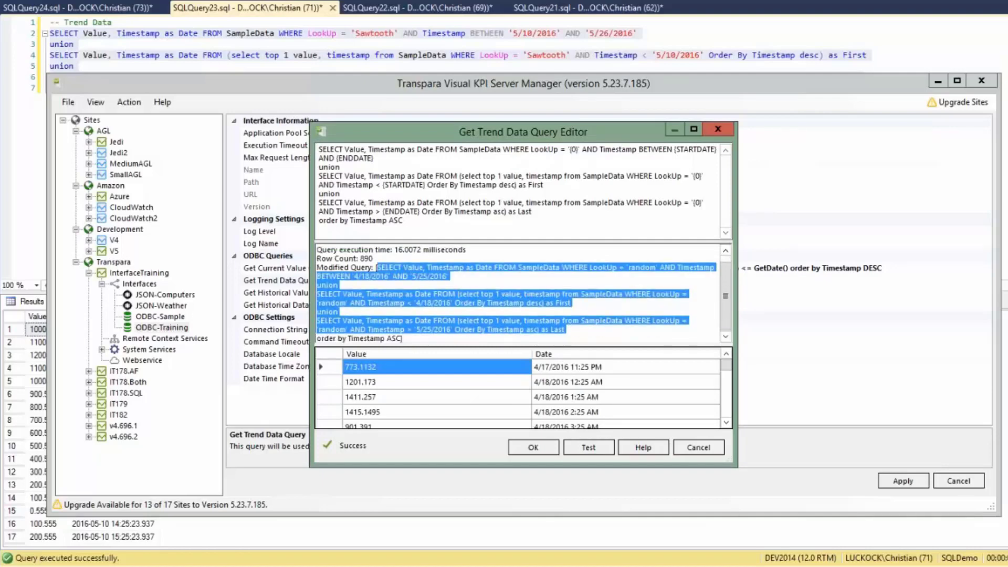
pyautogui.click(419, 339)
pyautogui.moveTo(396, 316); pyautogui.dragTo(378, 269)
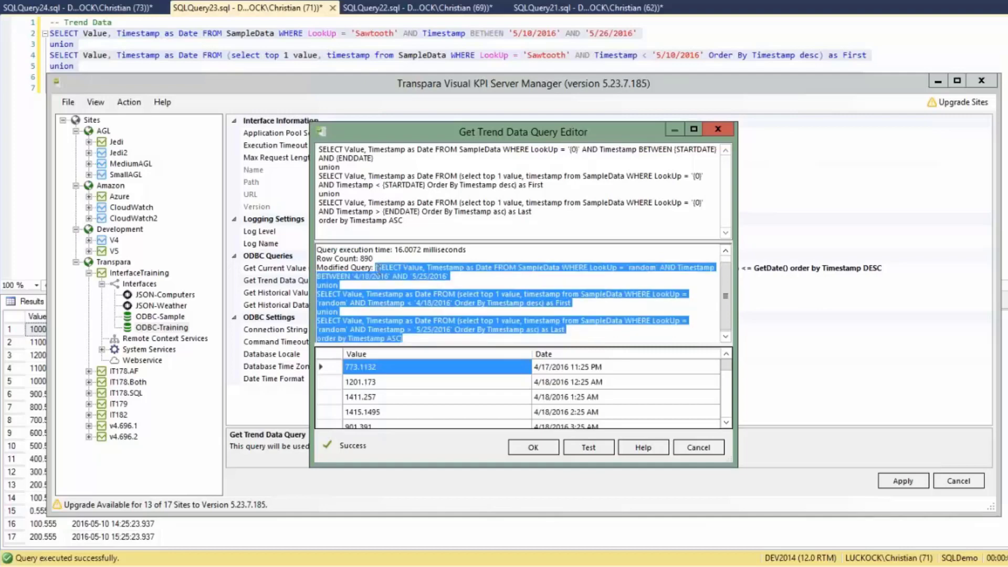
pyautogui.hotkey('ctrl', 'n')
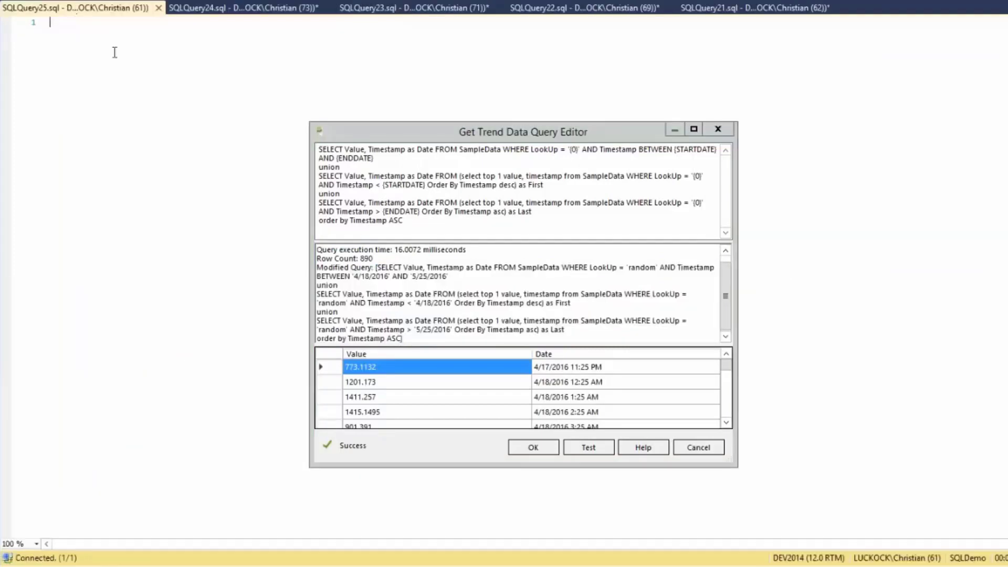
pyautogui.write("[SELECT Value, Timestamp as Date FROM SampleData WHERE LookUp = 'random' AND Timestamp BETWEEN '4/18/2016' AND '5/25/2016' union SELECT Value, Timestamp as Date FROM (select top 1 value, timestamp from SampleData WHERE LookUp = 'random' AND Timestamp < '4/18/2016' Order By Timestamp desc) as First union SELECT Value, Timestamp as Date FROM (select top 1 value, timestamp from SampleData WHERE LookUp = 'random' AND Timestamp > '5/25/2016' Order By Timestamp asc) as Last order by Timestamp ASC]")
# Remove the square brackets enclosing the pasted query in SQLQuery25 and execute it
pyautogui.click(51, 23)
pyautogui.press('Delete')
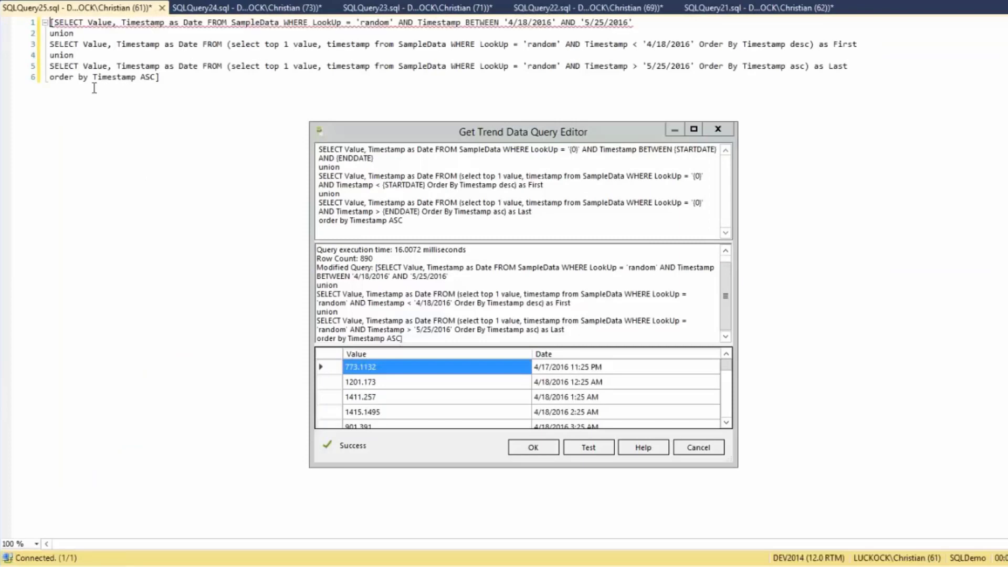
pyautogui.press('Down')
pyautogui.press('Down')
pyautogui.press('Down')
pyautogui.press('Down')
pyautogui.press('Down')
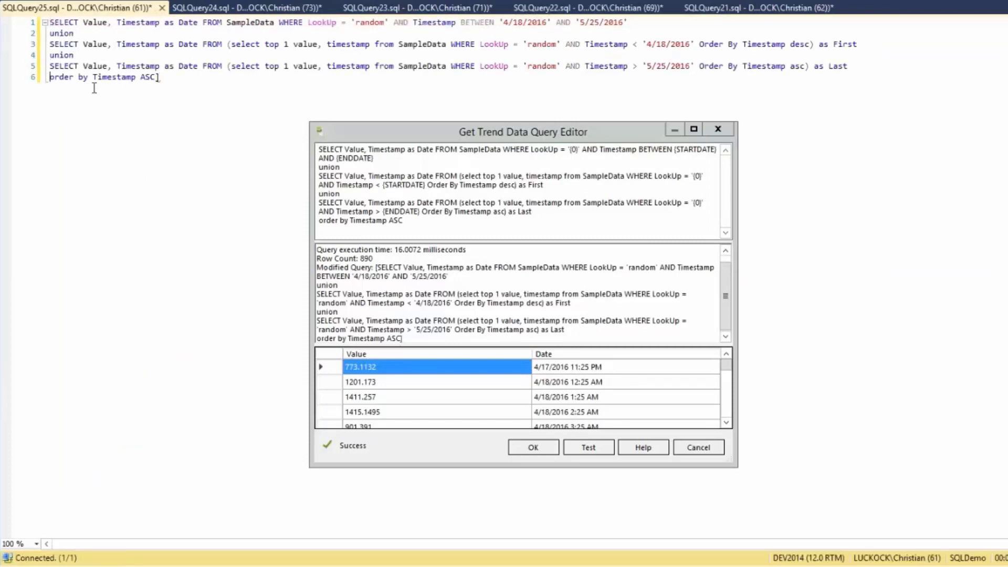
pyautogui.press('End')
pyautogui.press('BackSpace')
pyautogui.press('F5')
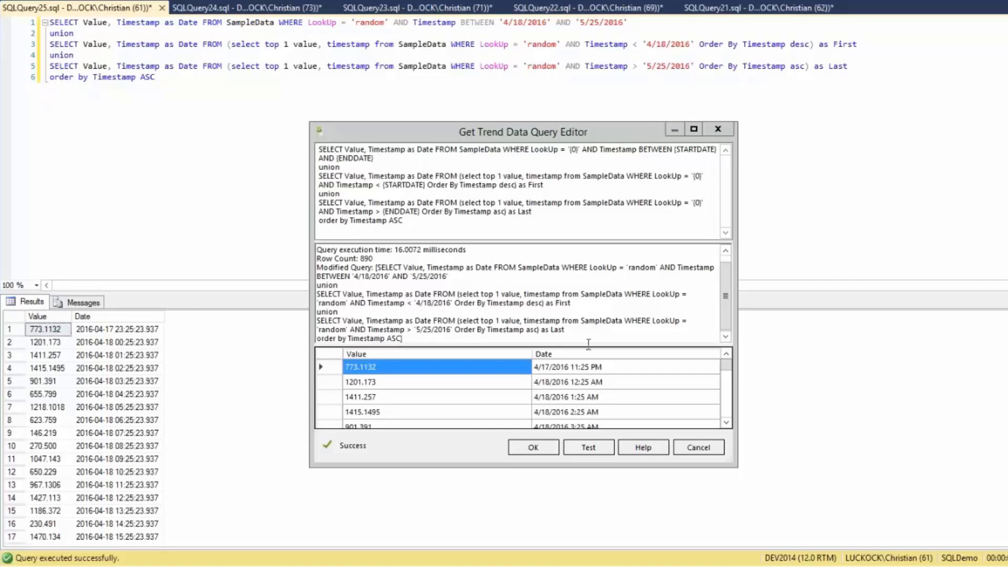
# Return to Visual KPI Server Manager, accept the trend data query and apply the interface changes
pyautogui.click(397, 276)
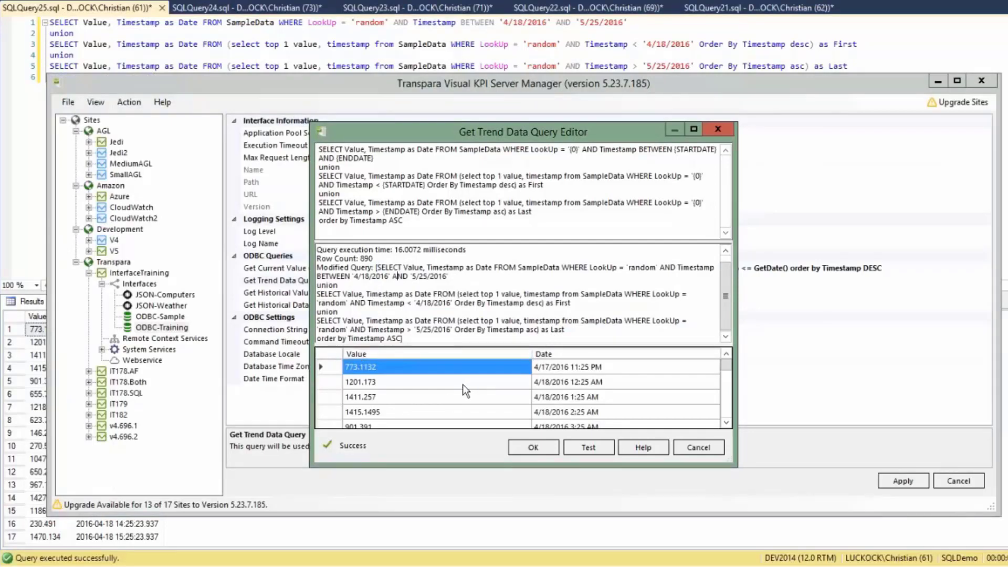
pyautogui.click(533, 445)
pyautogui.click(912, 478)
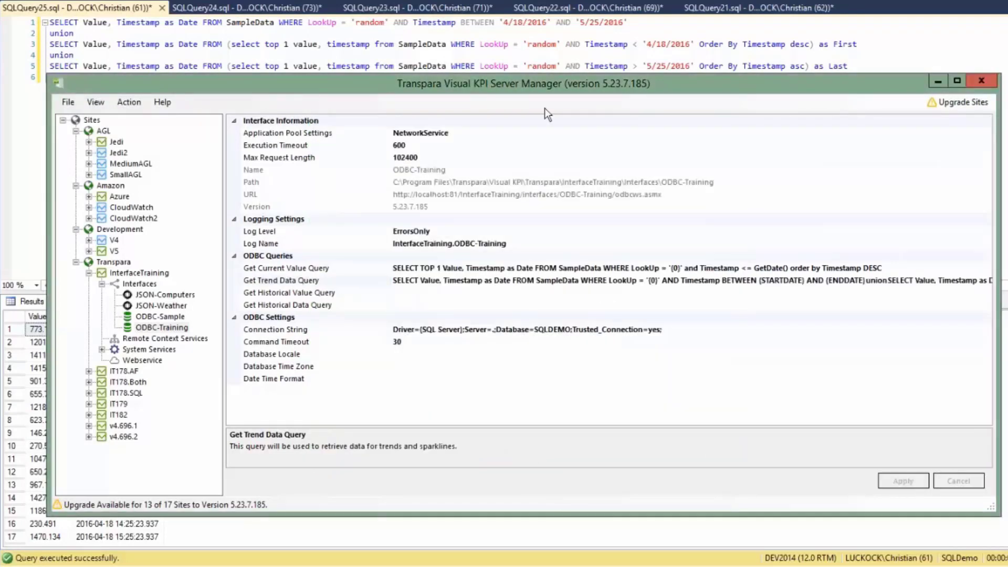
# Close SQLQuery25 in SQL Server Management Studio without saving and show the Historical Value query in SQLQuery24
pyautogui.click(161, 8)
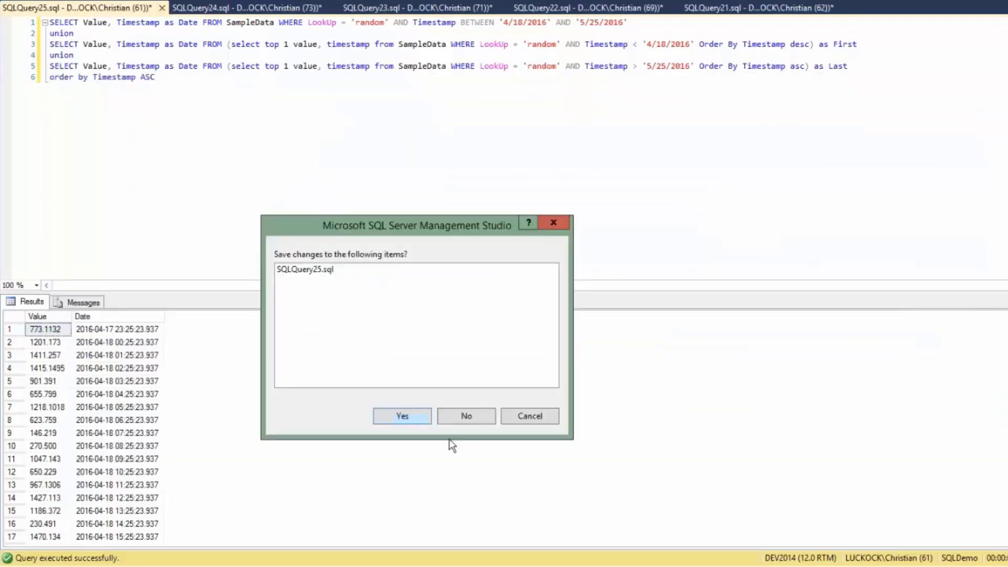
pyautogui.click(466, 416)
pyautogui.click(115, 8)
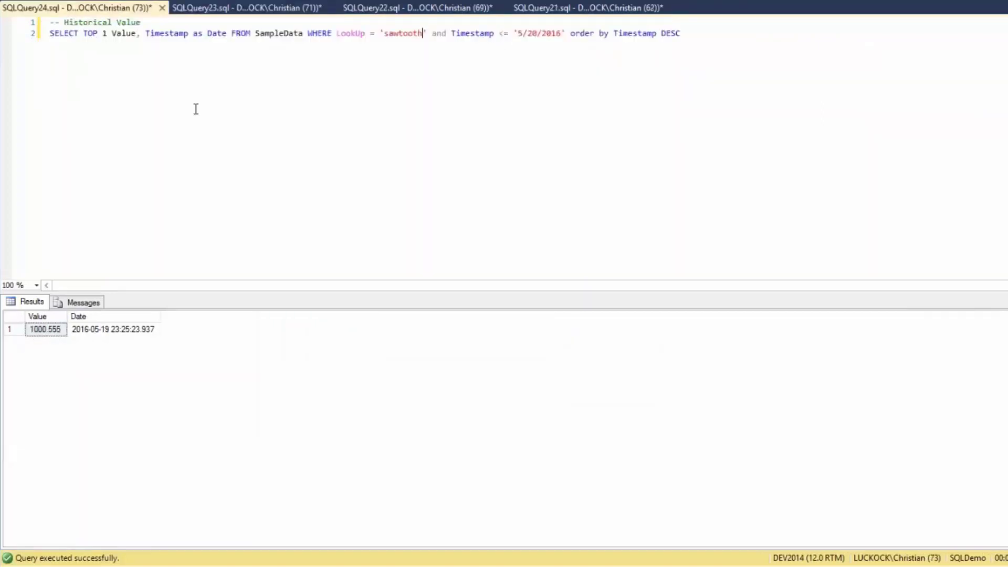
# Compare the Current Value query in SQLQuery22 with SQLQuery24's Historical Value query, focusing on the timestamp condition
pyautogui.click(469, 8)
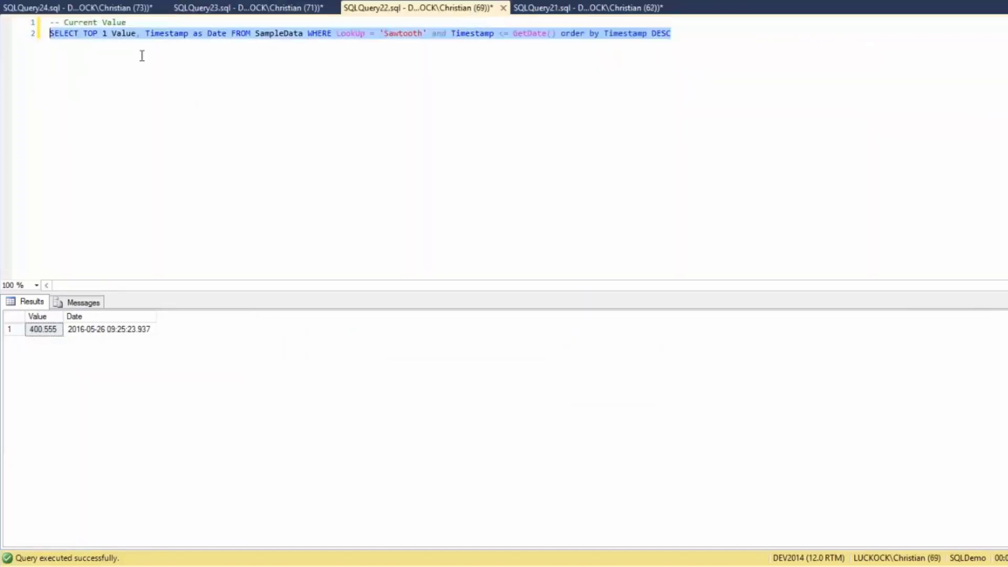
pyautogui.click(100, 46)
pyautogui.moveTo(51, 33); pyautogui.dragTo(656, 22)
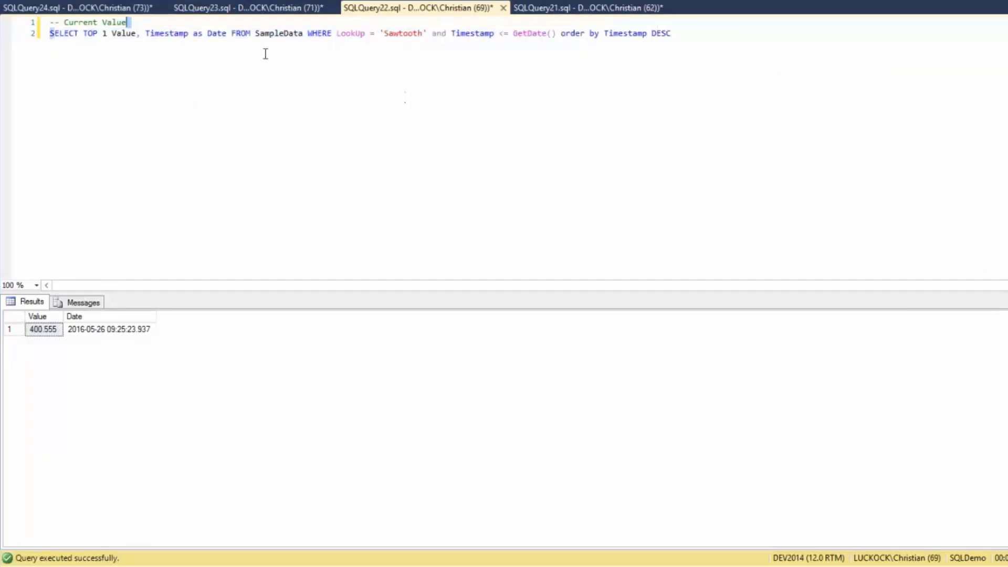
pyautogui.click(128, 12)
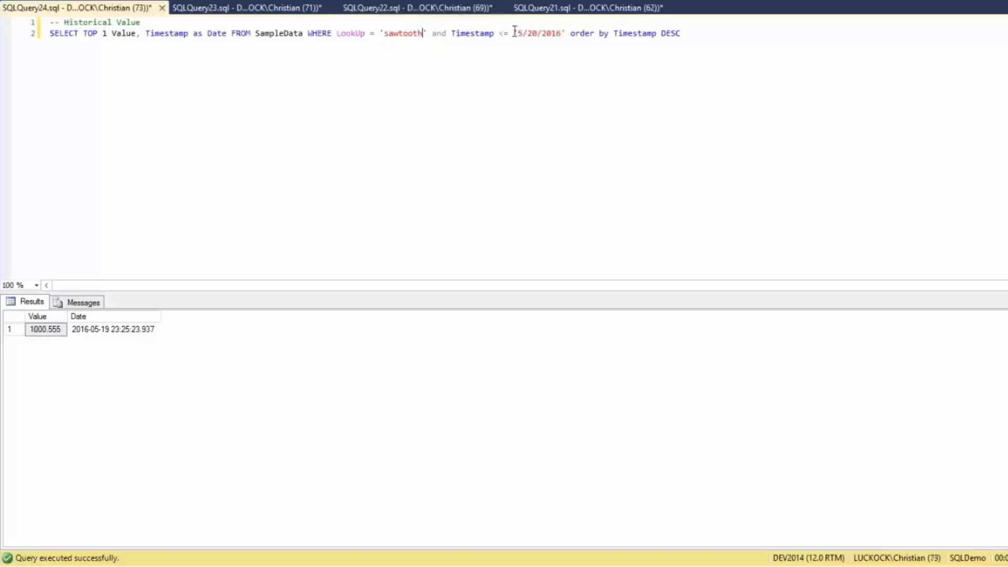
pyautogui.moveTo(514, 33); pyautogui.dragTo(574, 34)
# Copy the whole Historical Value SELECT statement in SQLQuery24 and execute it
pyautogui.click(376, 37)
pyautogui.press('End')
pyautogui.hotkey('shift', 'Home')
pyautogui.hotkey('ctrl', 'c')
pyautogui.press('F5')
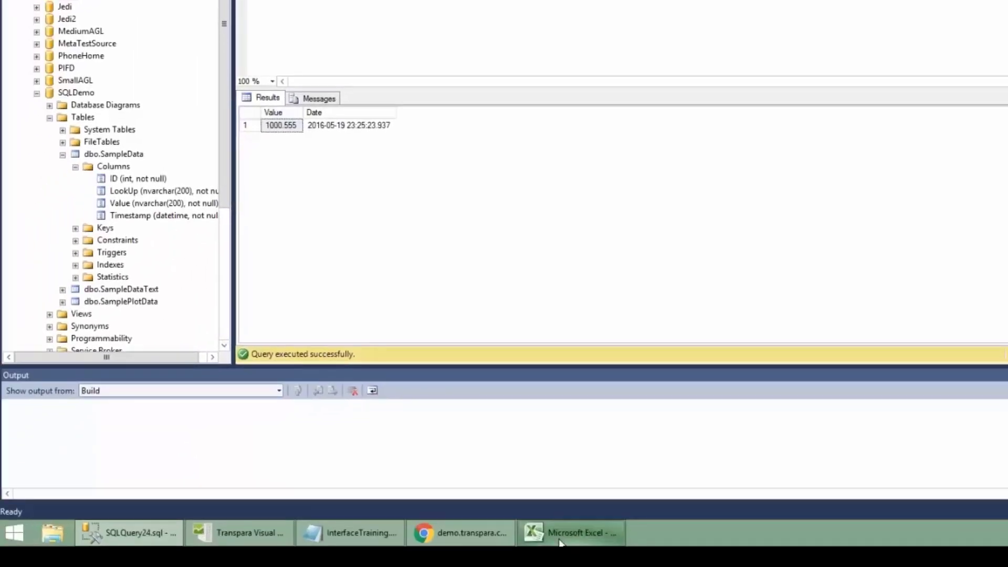
# Switch to Visual KPI Server Manager and paste the copied query into ODBC-Training's Get Historical Value Query editor
pyautogui.click(560, 540)
pyautogui.click(249, 536)
pyautogui.click(971, 277)
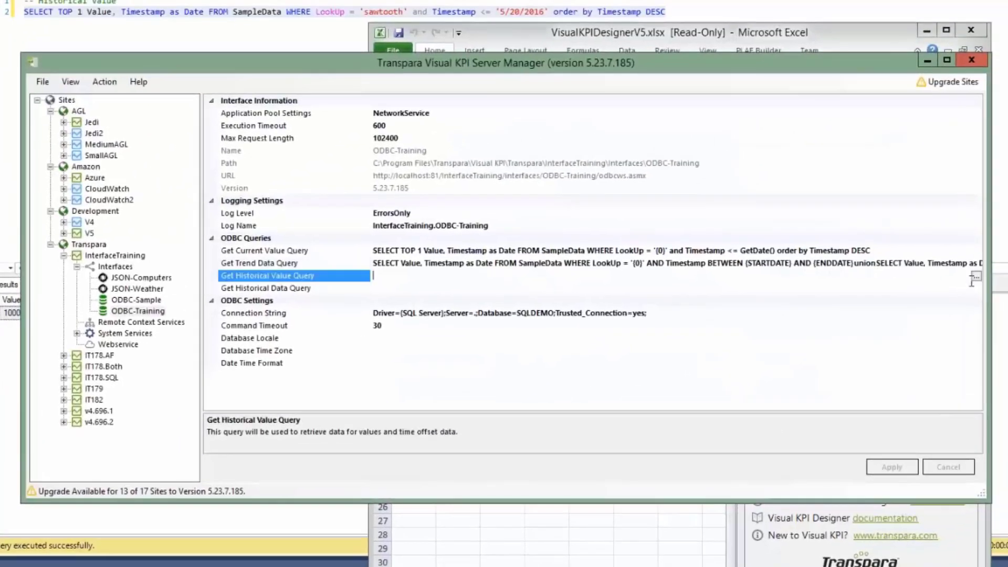
pyautogui.click(974, 277)
pyautogui.hotkey('ctrl', 'v')
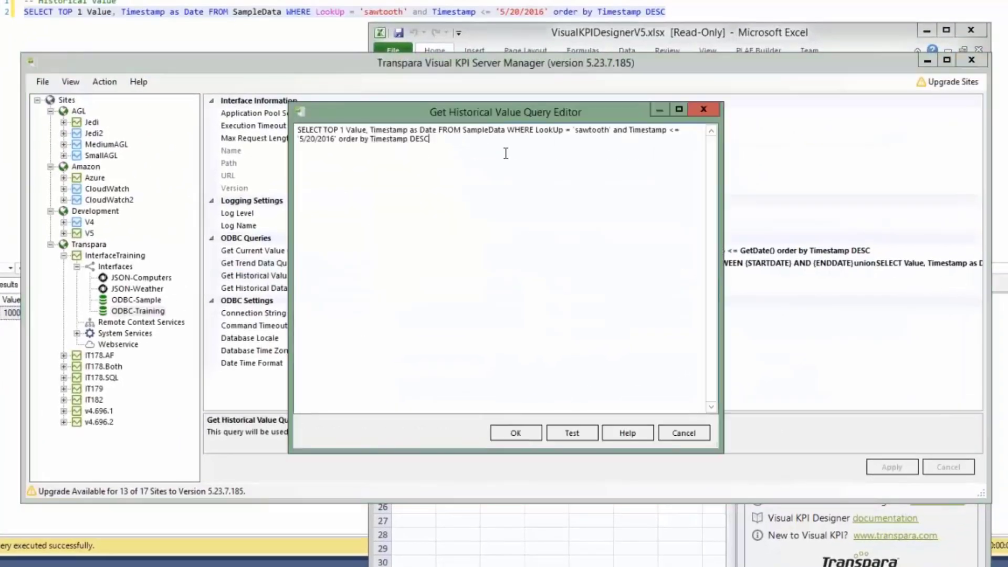
# Replace the sawtooth lookup in the historical value query with {0}, keeping the surrounding quotes
pyautogui.doubleClick(583, 130)
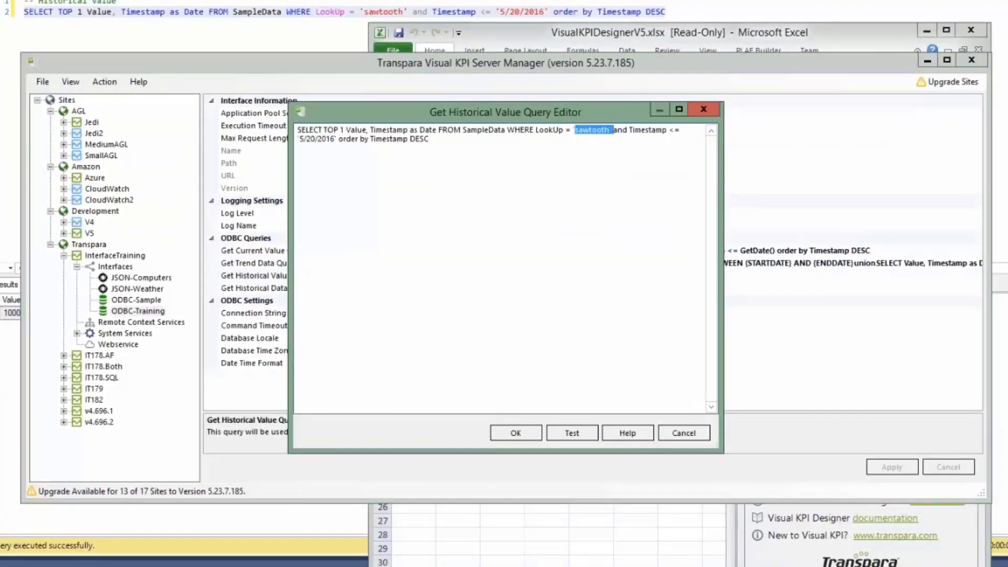
pyautogui.hotkey('shift', 'Left')
pyautogui.hotkey('shift', 'Left')
pyautogui.write('{0')
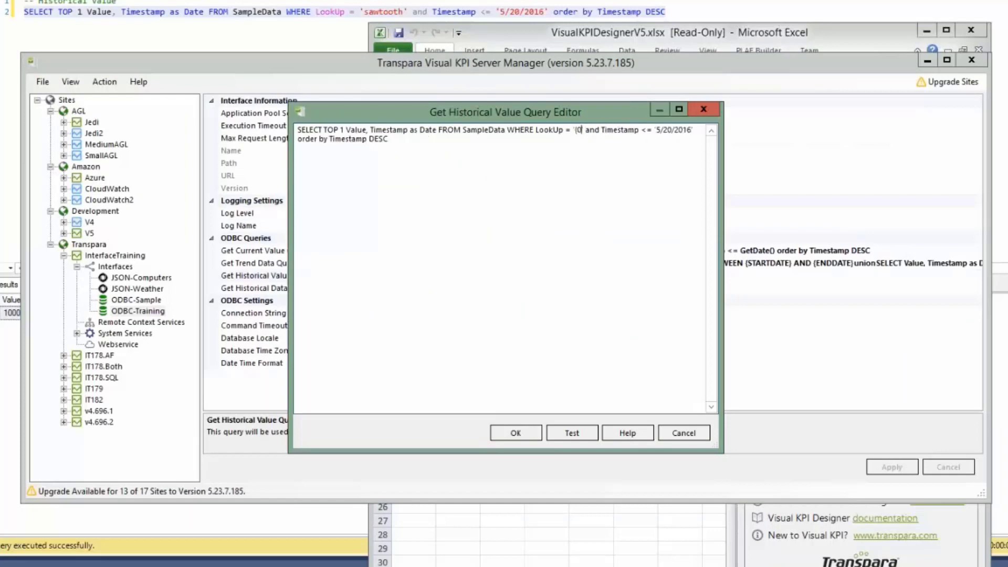
pyautogui.write('}')
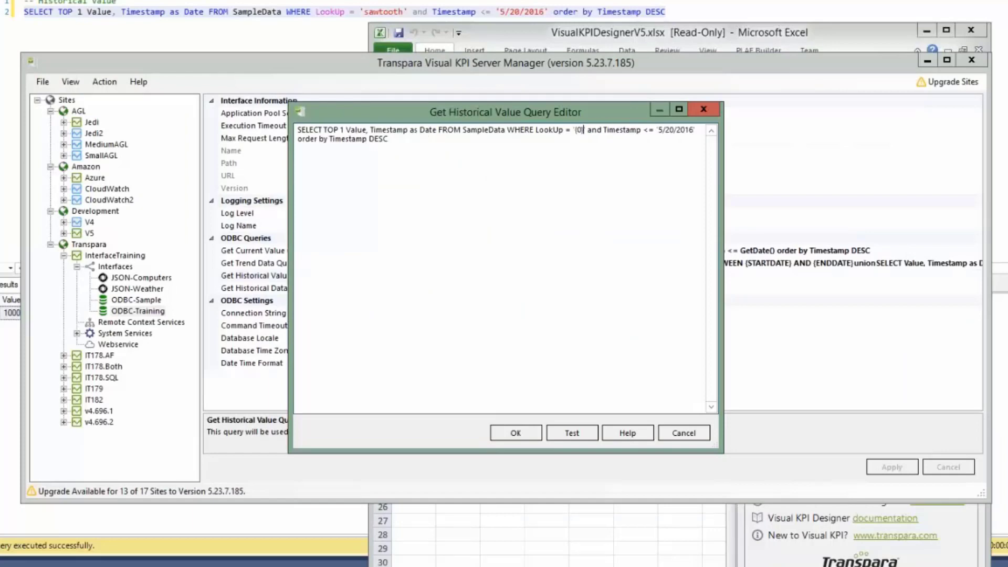
# Replace the quoted 5/20/2016 date in the historical value query with the {TIMESTAMP} parameter
pyautogui.click(654, 130)
pyautogui.press('Right')
pyautogui.hotkey('shift', 'Right')
pyautogui.hotkey('shift', 'Right')
pyautogui.hotkey('shift', 'Right')
pyautogui.hotkey('shift', 'Right')
pyautogui.hotkey('shift', 'Right')
pyautogui.hotkey('shift', 'Right')
pyautogui.hotkey('shift', 'Right')
pyautogui.hotkey('shift', 'Right')
pyautogui.hotkey('shift', 'Right')
pyautogui.hotkey('shift', 'Right')
pyautogui.hotkey('shift', 'Right')
pyautogui.write('{TIMESTAMP}')
# Test the historical value query with lookup random, using timestamp 5/24/2016 and again with 4/24/2016
pyautogui.click(571, 433)
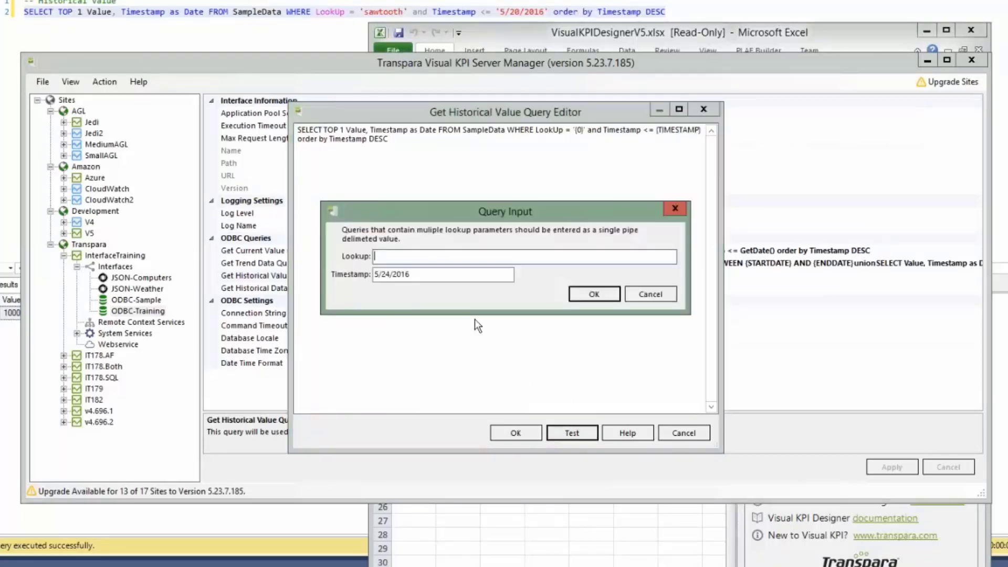
pyautogui.write('random')
pyautogui.press('Return')
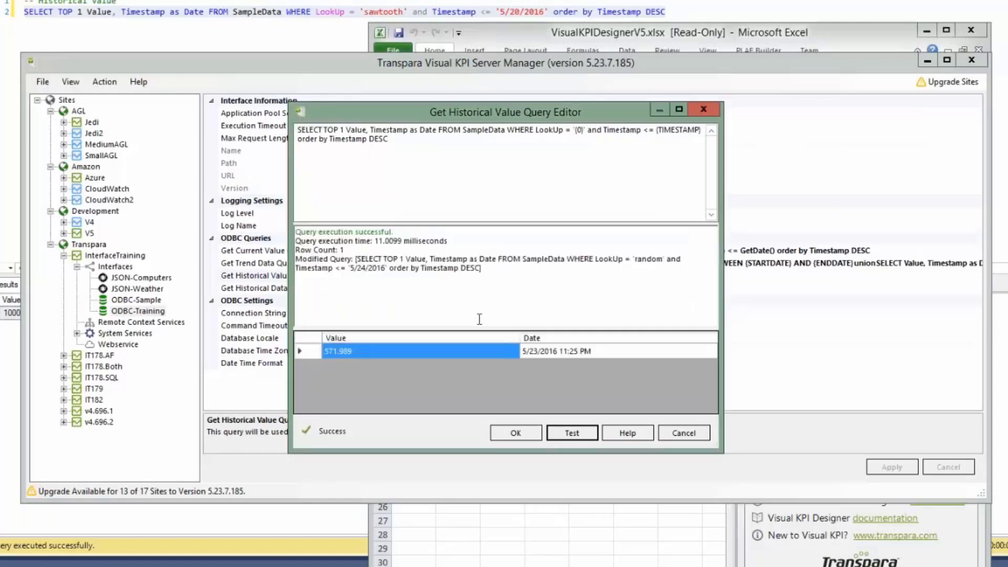
pyautogui.click(572, 432)
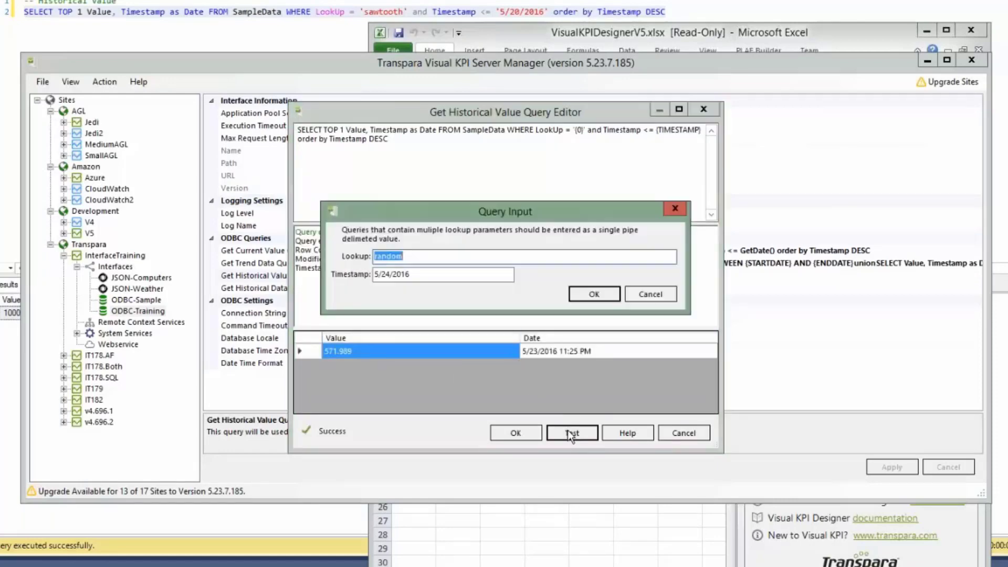
pyautogui.click(385, 274)
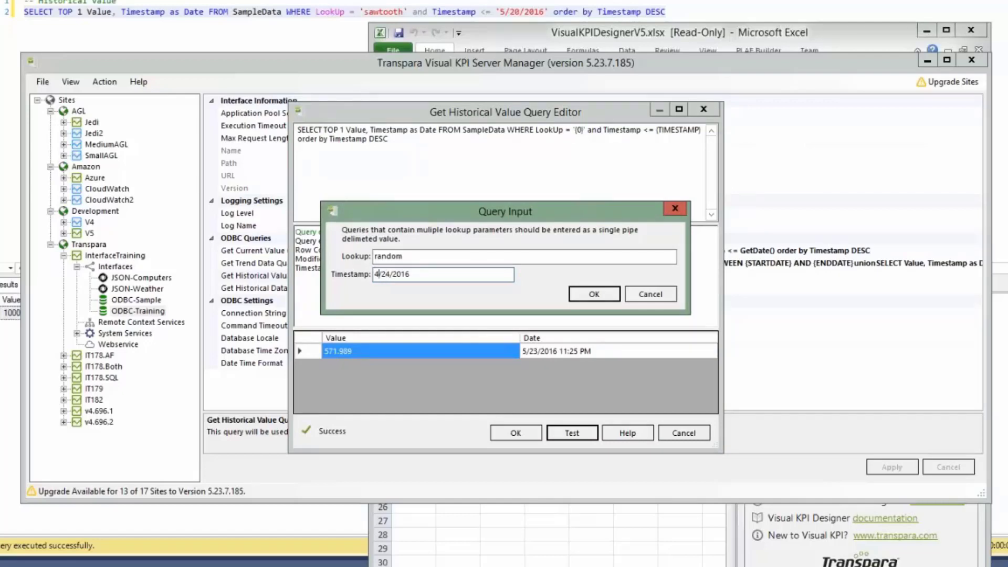
pyautogui.press('Return')
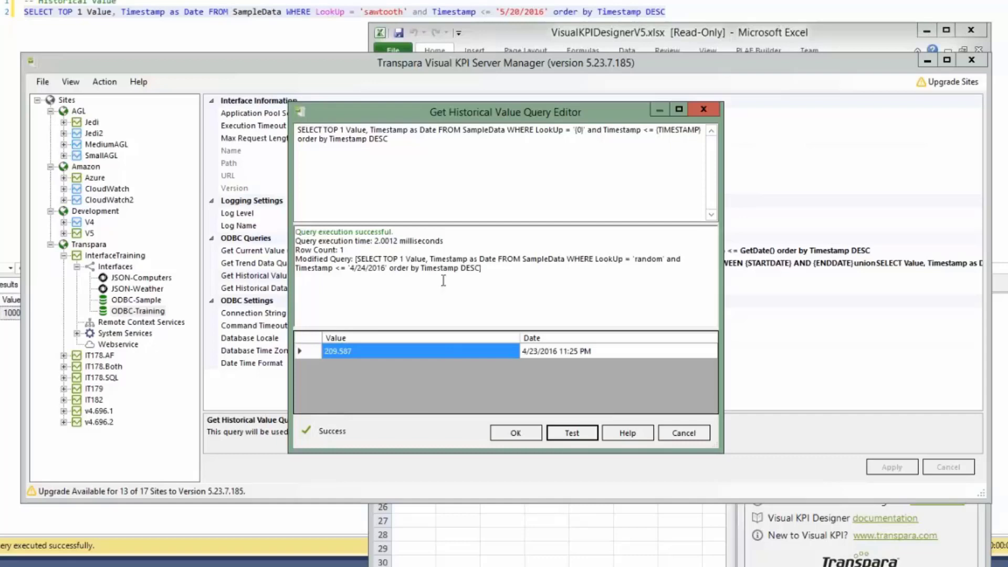
# Test the historical value query for random at timestamp 4/24/2016 08:12:22 and check the substituted timestamp in the modified query
pyautogui.click(572, 433)
pyautogui.click(433, 277)
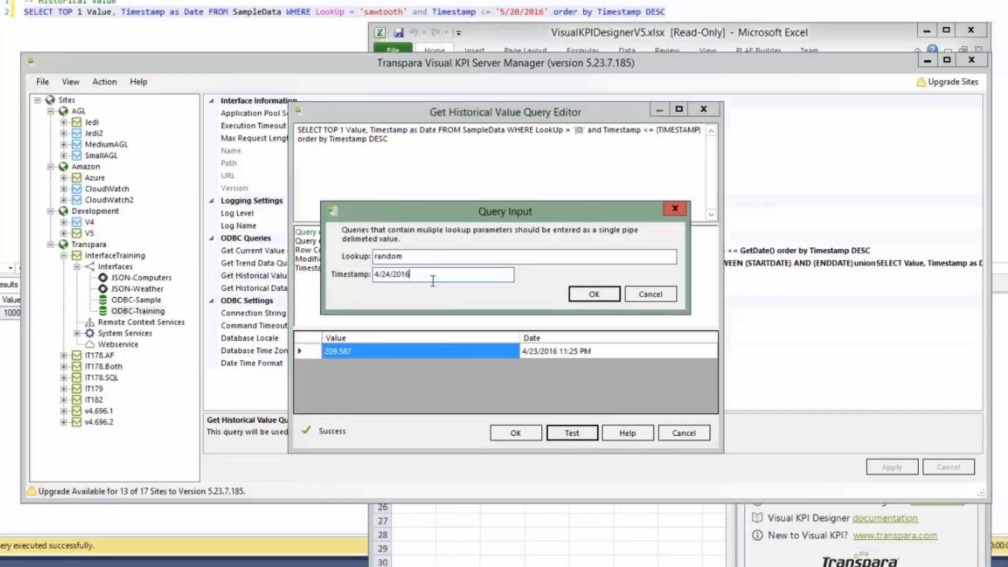
pyautogui.write('08:L12')
pyautogui.press('BackSpace')
pyautogui.press('BackSpace')
pyautogui.press('BackSpace')
pyautogui.write('12:22')
pyautogui.press('Return')
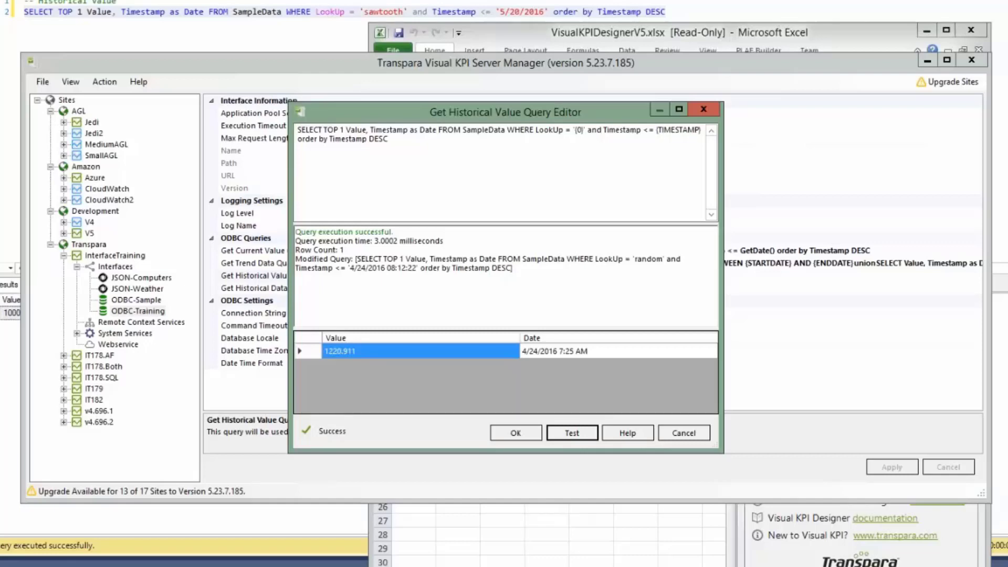
pyautogui.moveTo(350, 269); pyautogui.dragTo(420, 270)
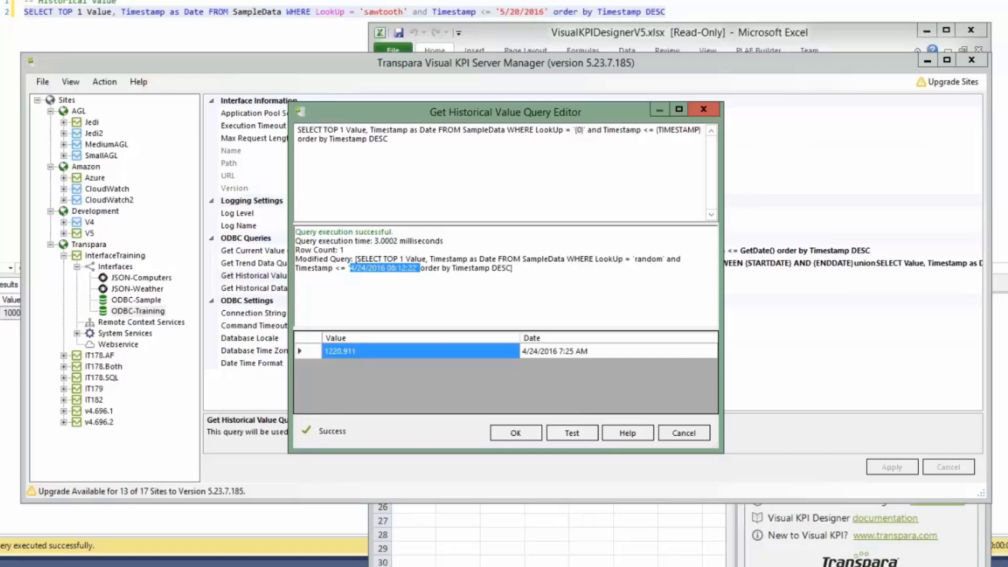
# Accept the historical value query and apply the changes to the ODBC-Training interface
pyautogui.click(500, 436)
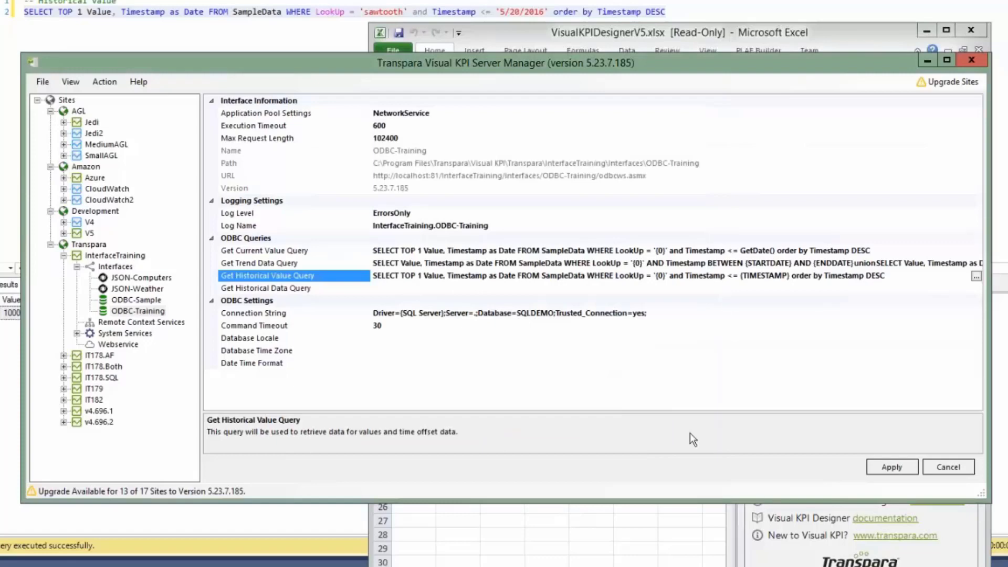
pyautogui.click(893, 468)
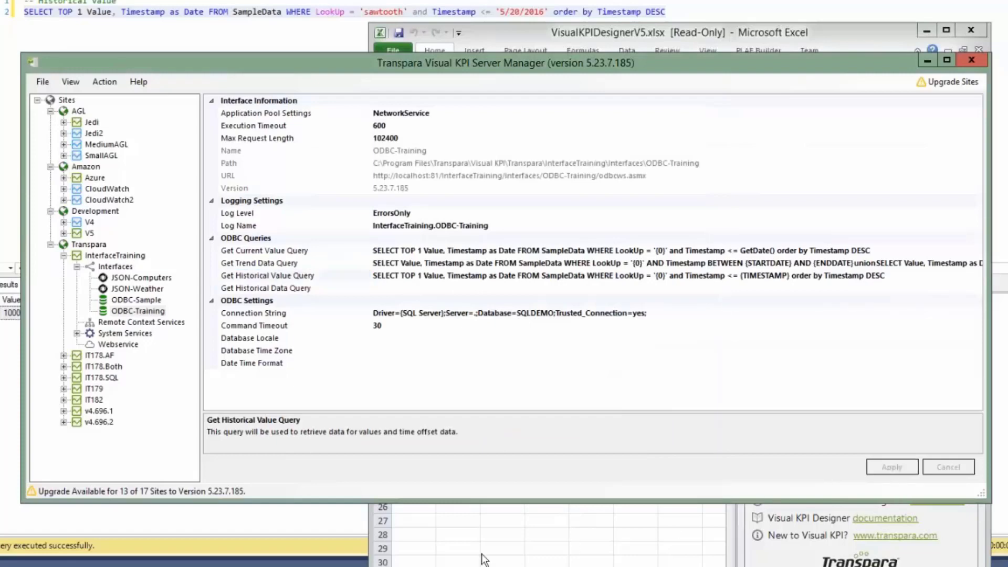
# Switch to the VisualKPIDesignerV5 workbook in Excel, maximise it, and create a new KPI named Random
pyautogui.click(481, 554)
pyautogui.moveTo(845, 47); pyautogui.dragTo(773, 258)
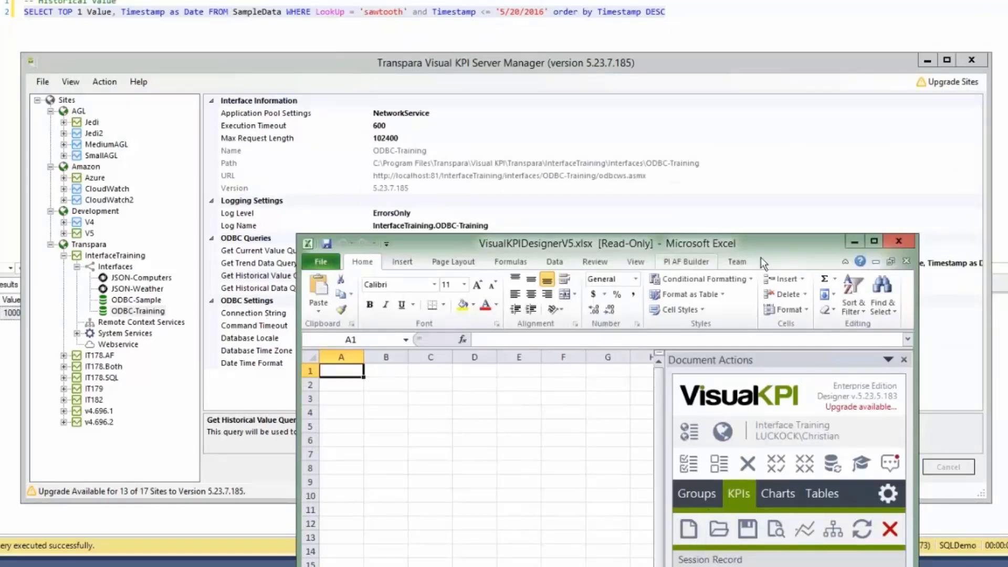
pyautogui.doubleClick(746, 243)
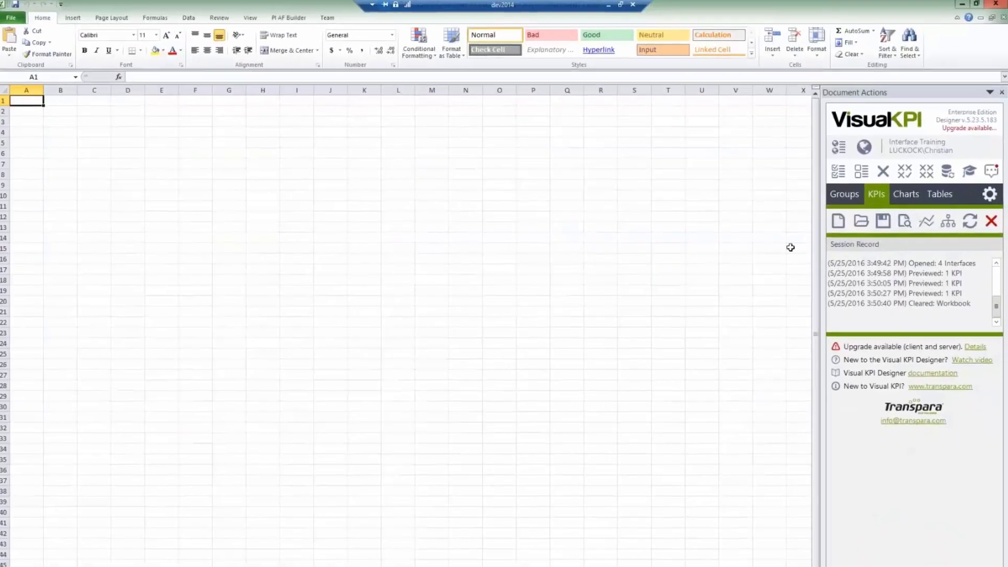
pyautogui.click(836, 226)
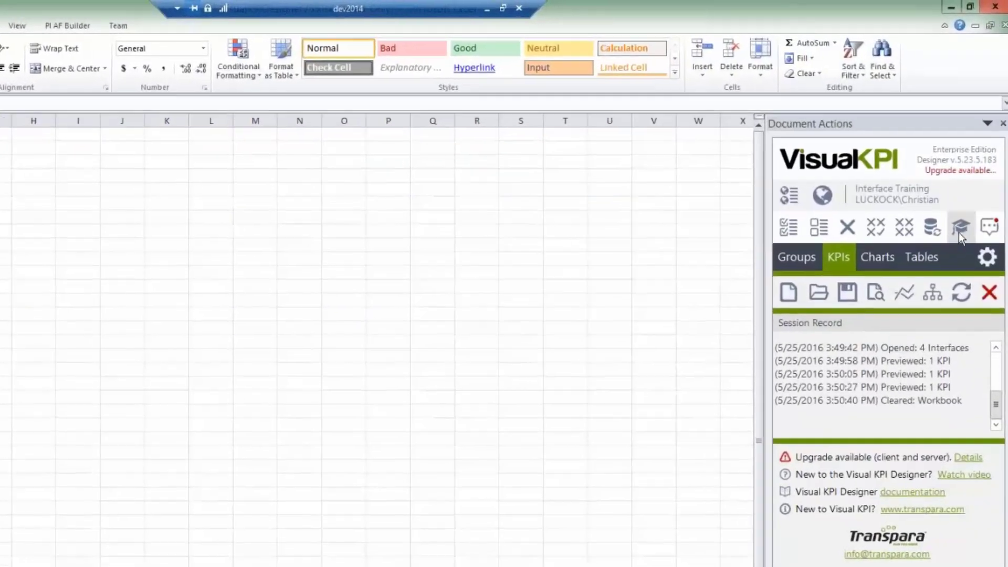
pyautogui.click(789, 292)
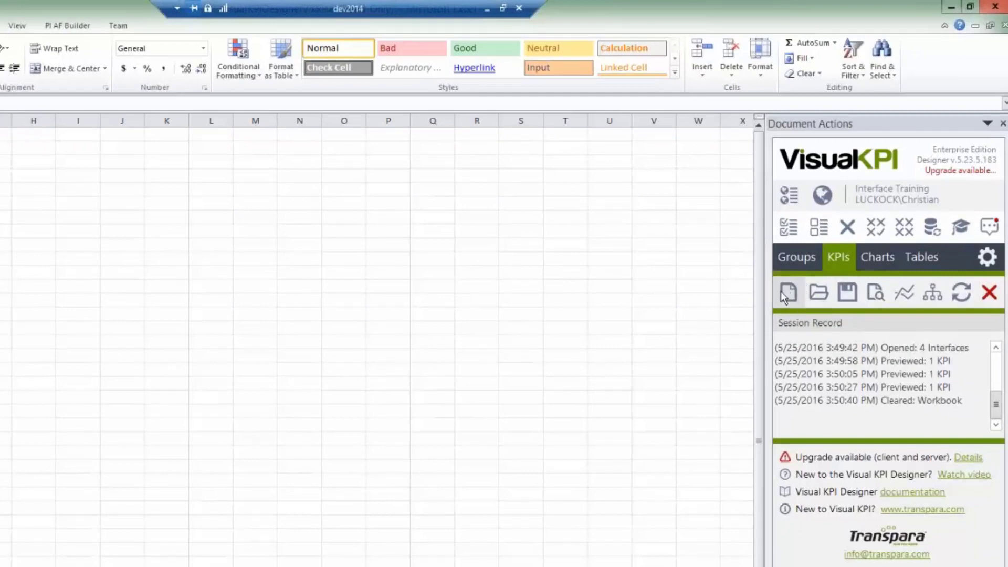
pyautogui.write('Random')
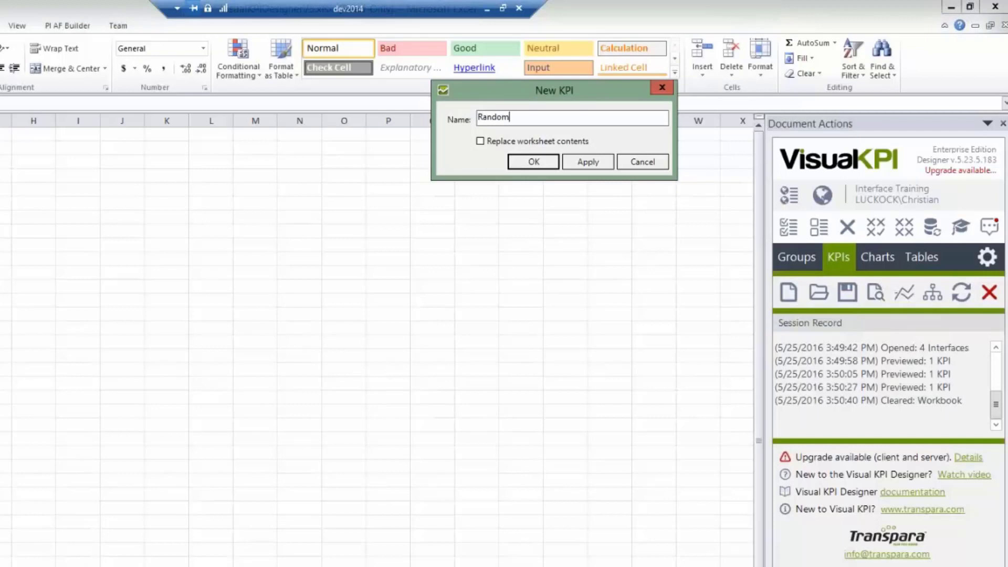
pyautogui.press('Return')
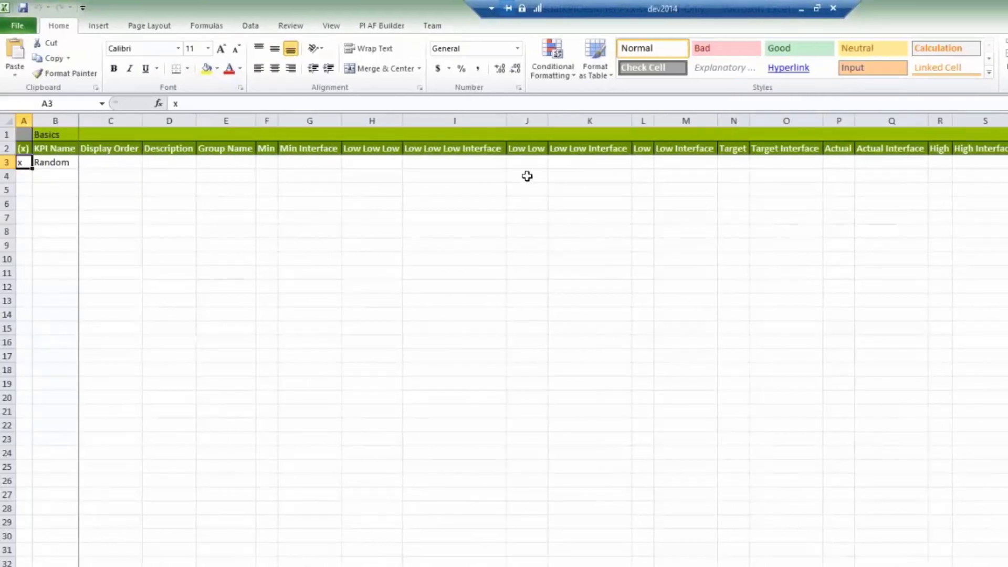
# Set the Random KPI's Actual to Random and its Actual Interface to ODBC-Training
pyautogui.click(839, 162)
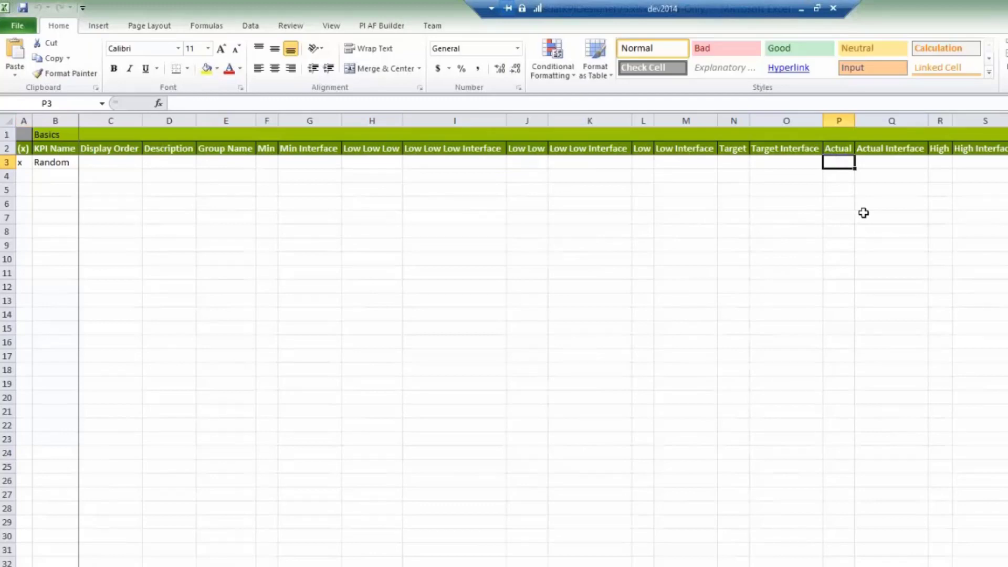
pyautogui.write('Random')
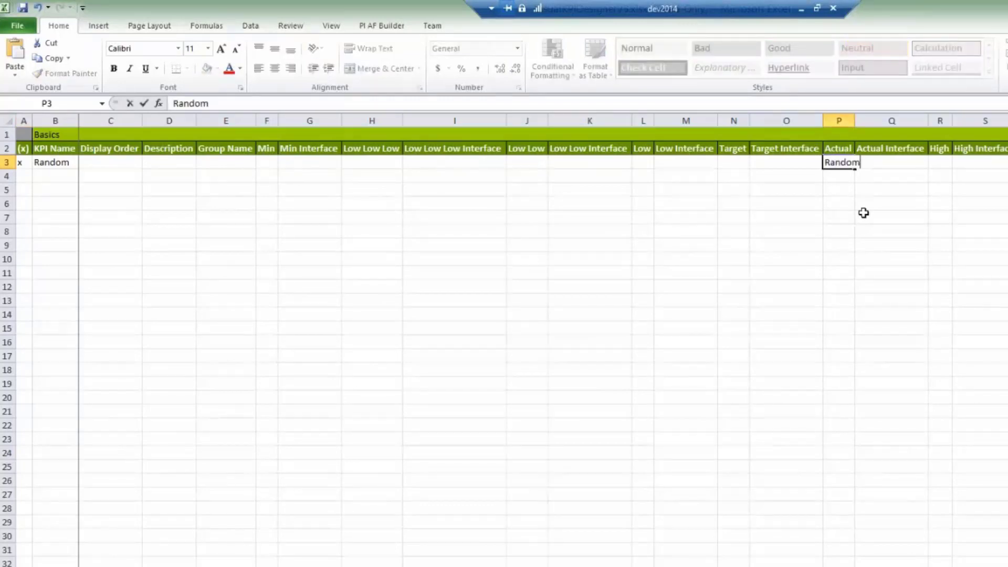
pyautogui.click(920, 189)
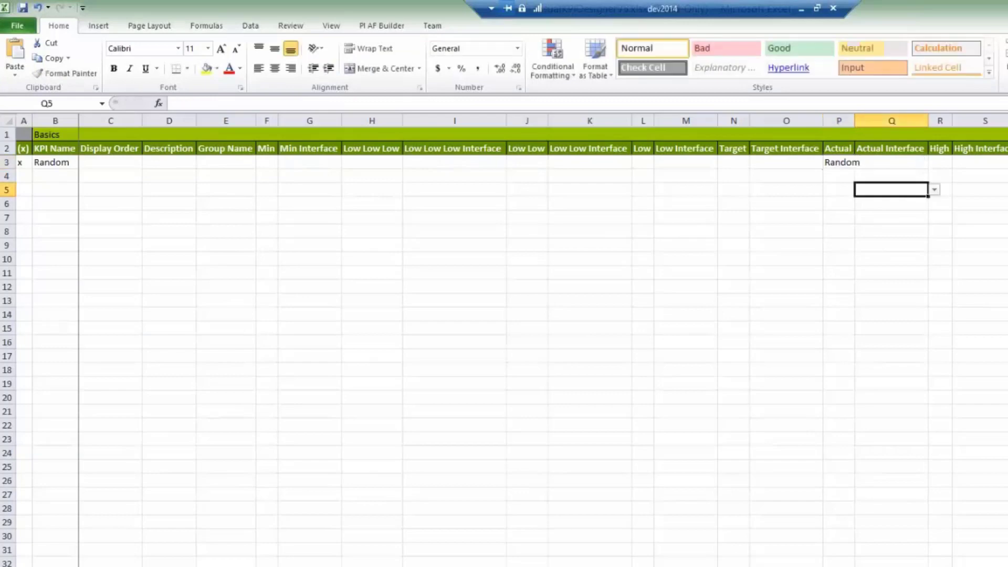
pyautogui.click(918, 160)
pyautogui.click(934, 162)
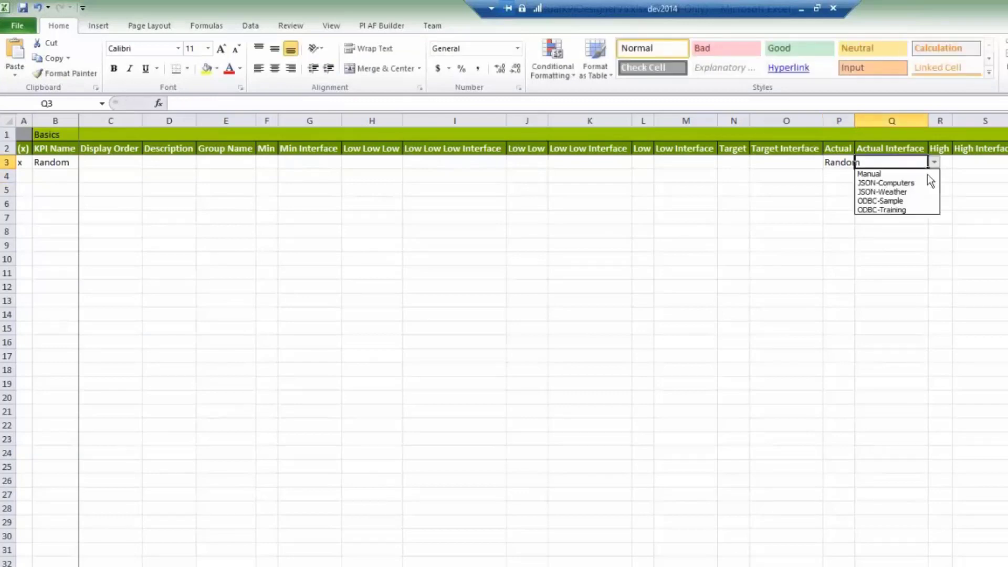
pyautogui.click(916, 210)
pyautogui.click(924, 245)
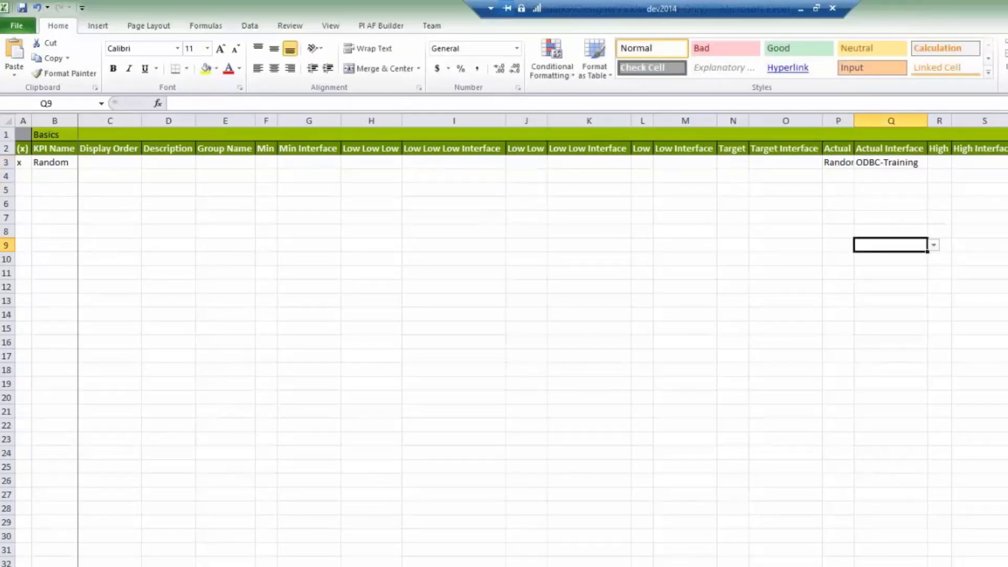
# Preview the Random KPI and check its Actual value
pyautogui.click(871, 290)
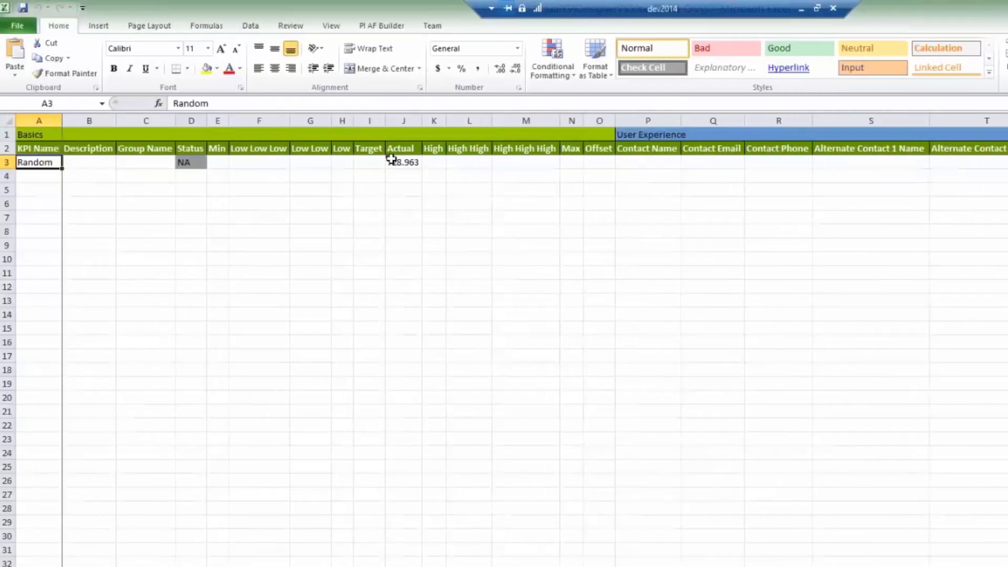
pyautogui.click(391, 160)
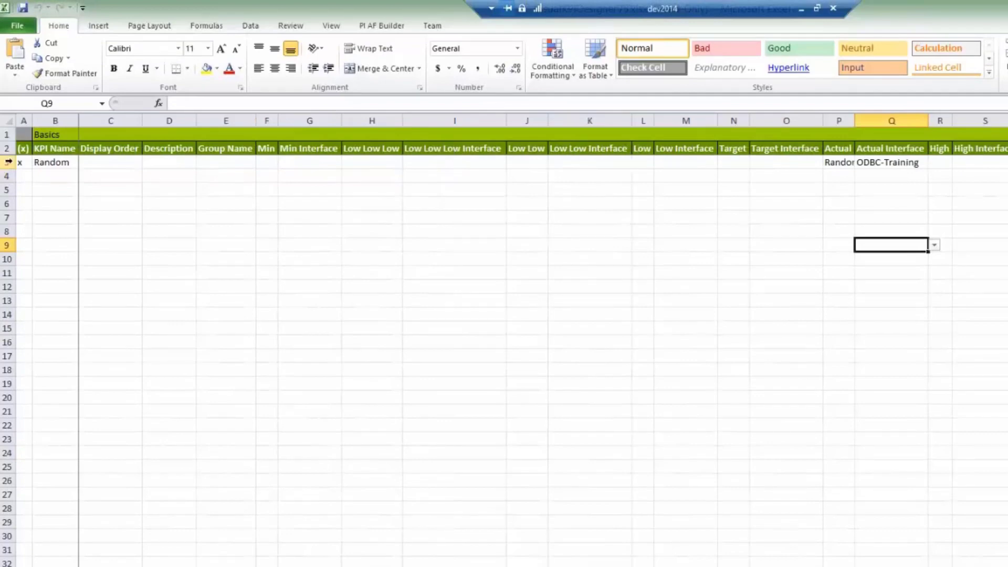
# Duplicate the Random KPI row into row 4 of the worksheet
pyautogui.click(6, 163)
pyautogui.hotkey('ctrl', 'c')
pyautogui.click(6, 175)
pyautogui.hotkey('ctrl', 'v')
# Change the KPI Name in row 4 to Sawtooth
pyautogui.click(49, 173)
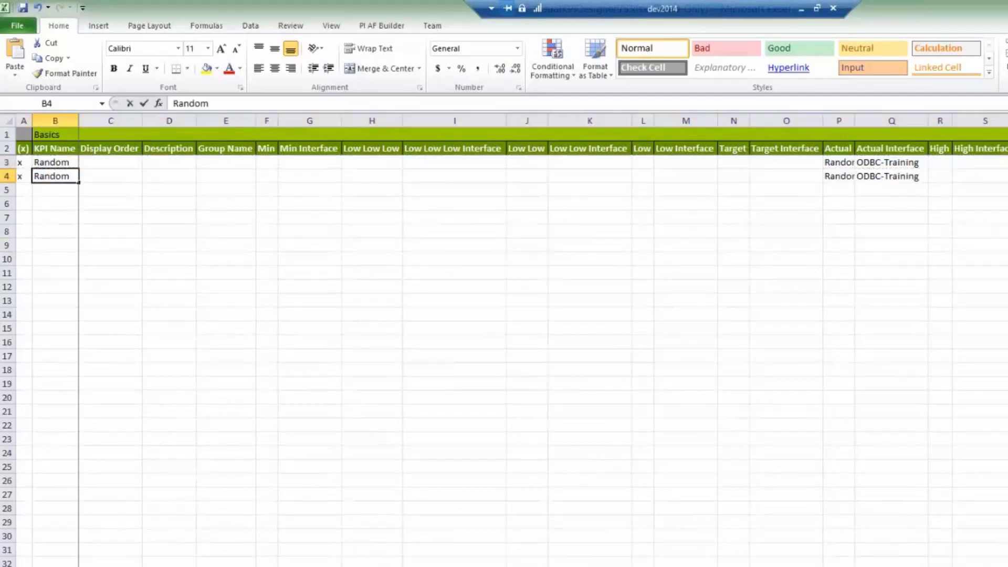
pyautogui.doubleClick(50, 176)
pyautogui.moveTo(70, 176); pyautogui.dragTo(33, 175)
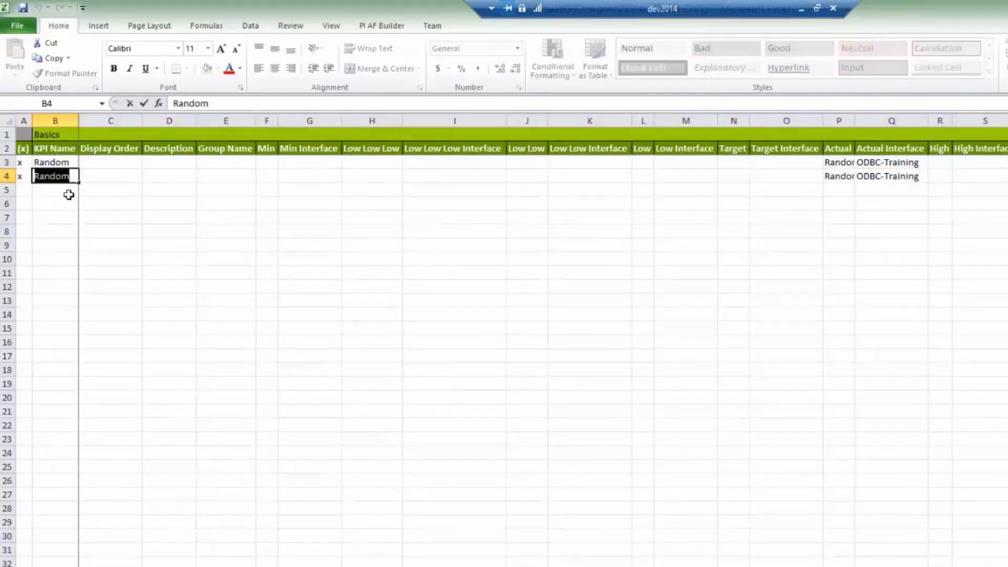
pyautogui.write('Sawt')
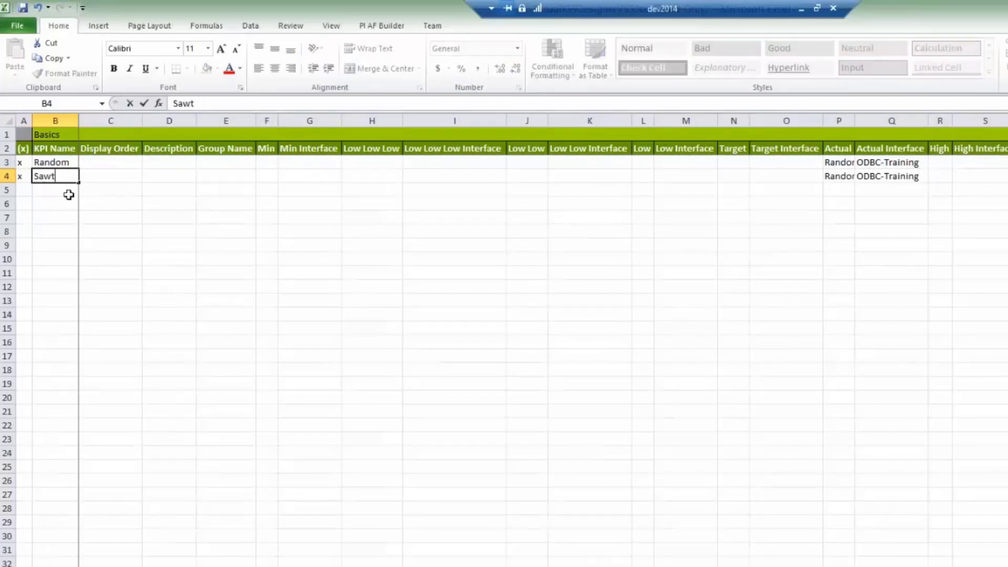
pyautogui.write('otth')
pyautogui.press('BackSpace')
pyautogui.press('BackSpace')
pyautogui.press('BackSpace')
pyautogui.write('oit')
pyautogui.press('BackSpace')
pyautogui.press('BackSpace')
pyautogui.write('th')
# Set the Sawtooth KPI's Actual lookup to Sawtooth
pyautogui.click(830, 186)
pyautogui.click(850, 178)
pyautogui.click(858, 177)
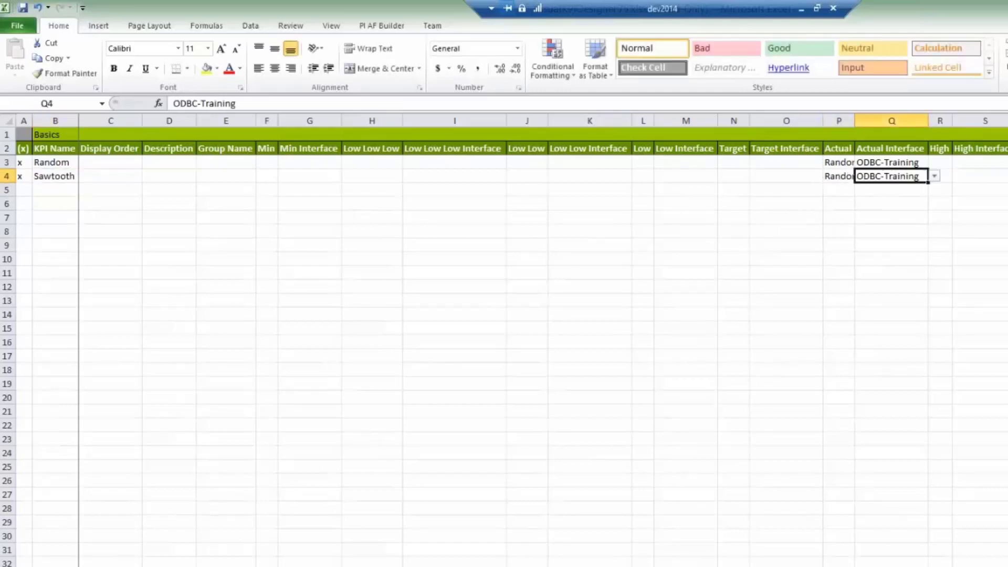
pyautogui.press('Left')
pyautogui.write('Sawtotth')
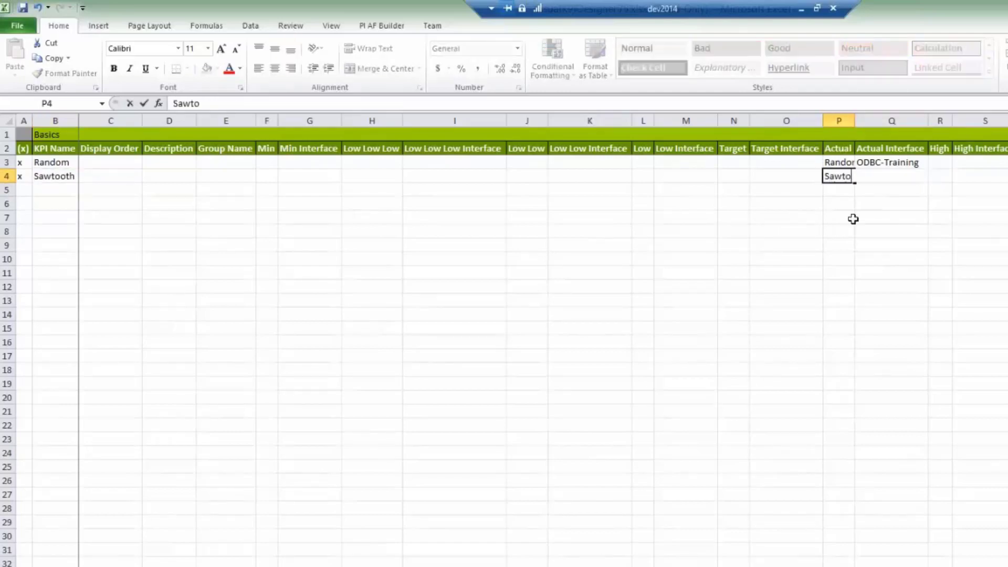
pyautogui.press('BackSpace')
pyautogui.press('BackSpace')
pyautogui.press('BackSpace')
pyautogui.write('oth')
pyautogui.click(762, 213)
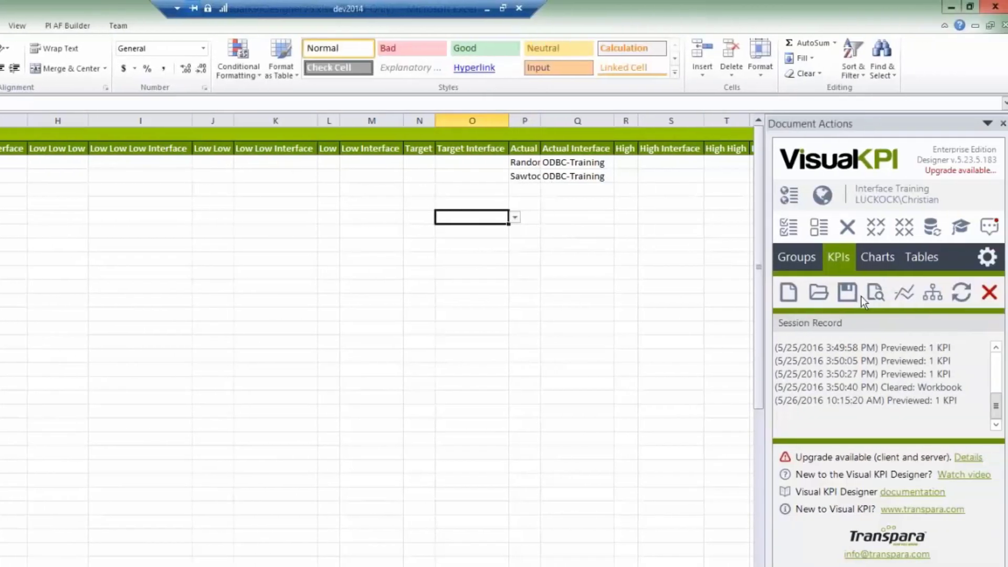
# Preview both KPIs and review their Actual Interface assignments in the worksheet
pyautogui.click(874, 293)
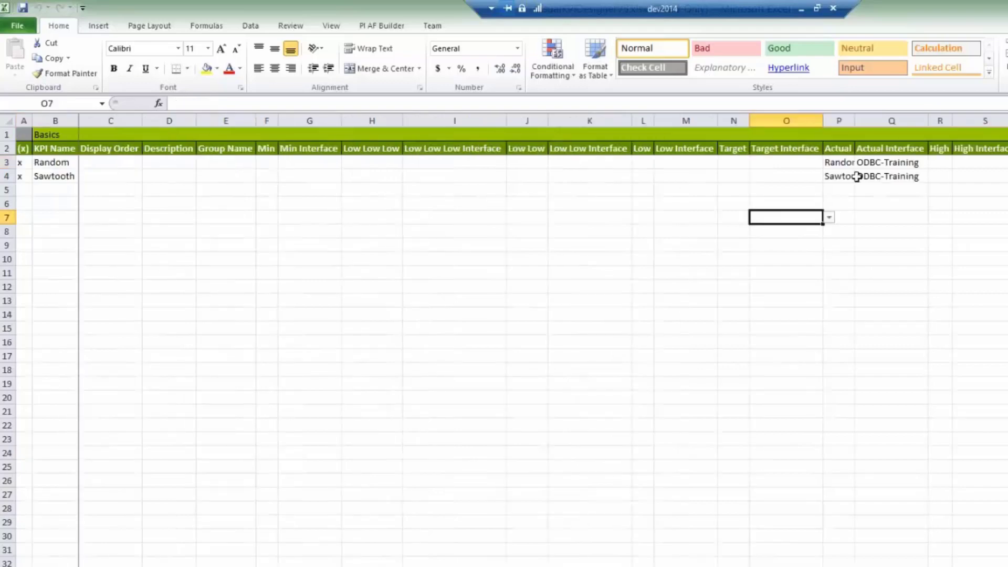
pyautogui.moveTo(881, 163); pyautogui.dragTo(882, 176)
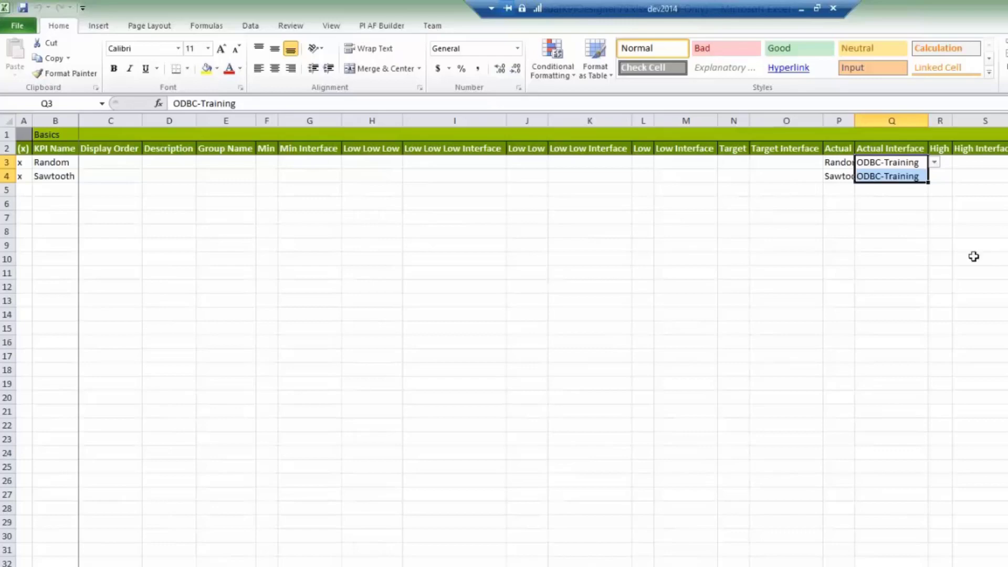
# Set the Group Name of both the Random and Sawtooth KPIs to -- Home --
pyautogui.click(251, 163)
pyautogui.click(271, 165)
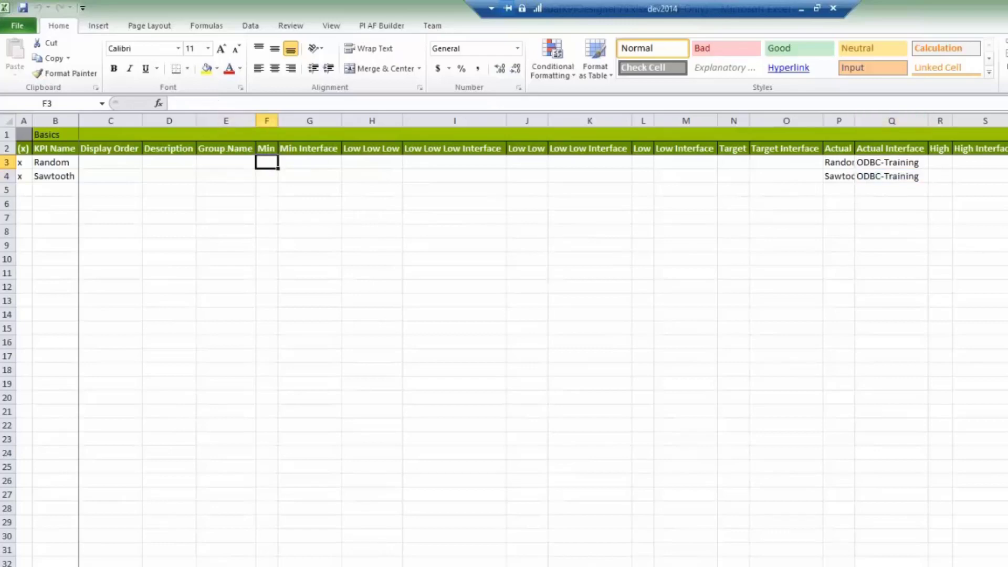
pyautogui.click(243, 160)
pyautogui.click(262, 162)
pyautogui.click(244, 174)
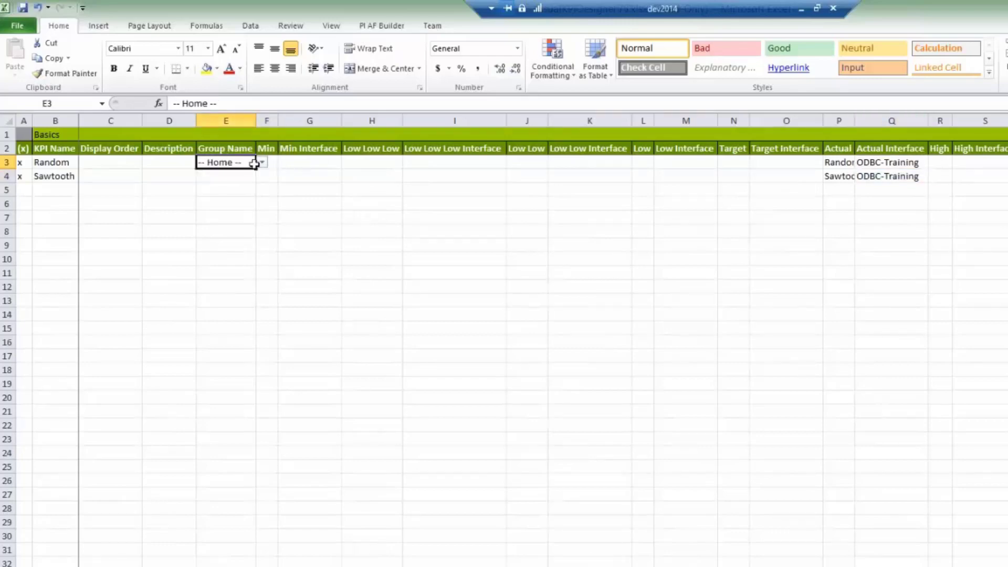
pyautogui.moveTo(256, 168); pyautogui.dragTo(253, 183)
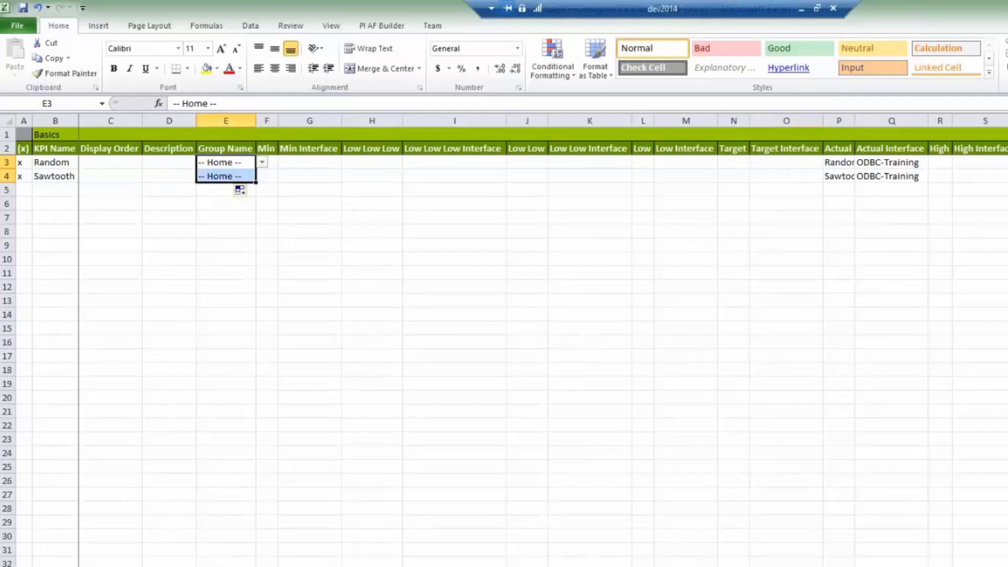
pyautogui.click(421, 201)
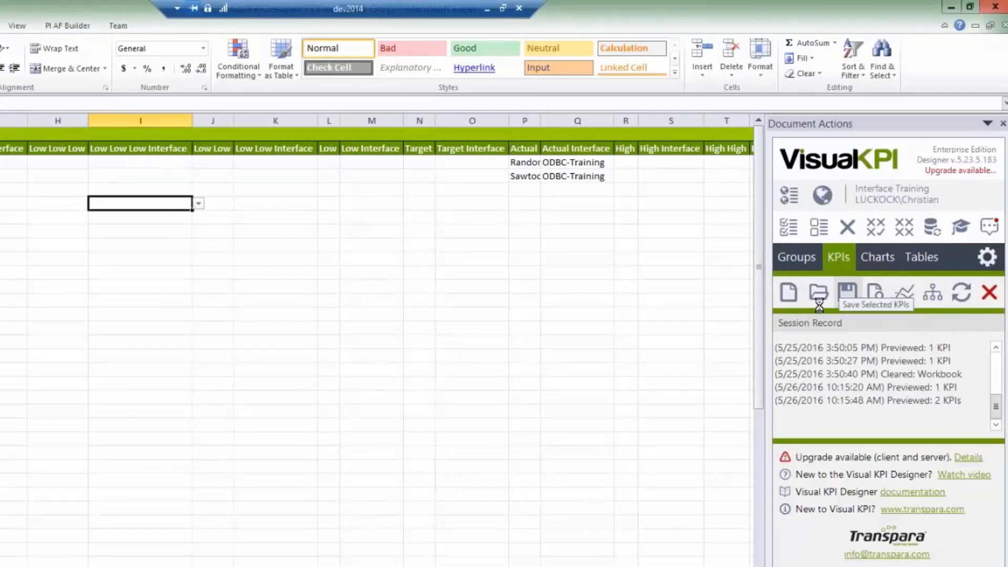
# Save the Random and Sawtooth KPIs, then open the Interface Training site in the browser
pyautogui.click(842, 286)
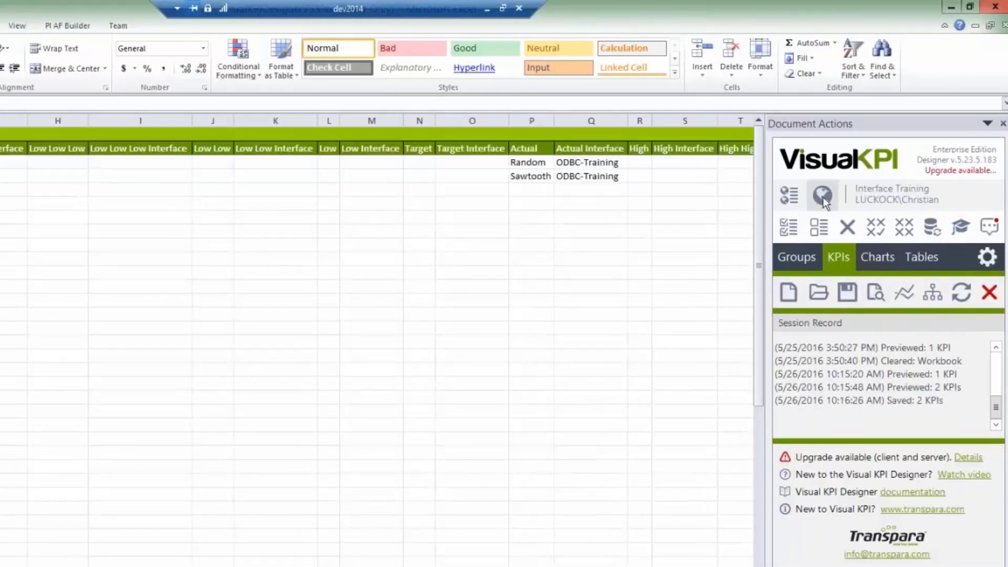
pyautogui.click(822, 196)
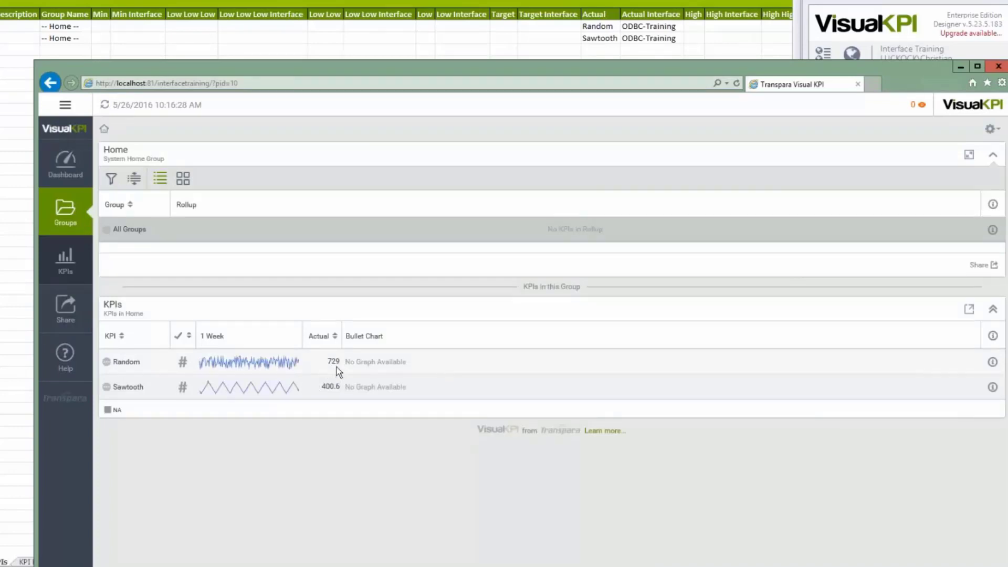
pyautogui.moveTo(389, 66); pyautogui.dragTo(376, 48)
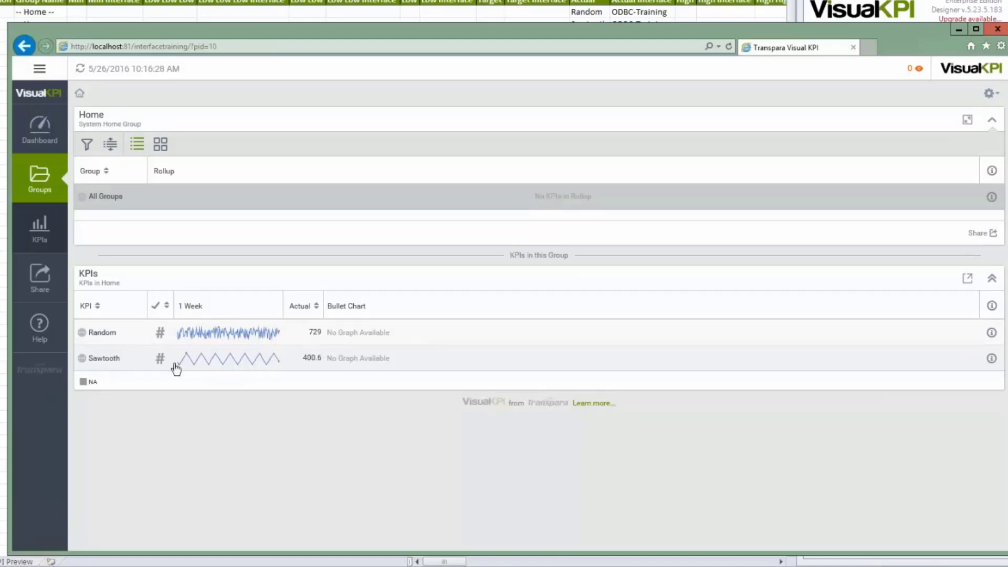
# Examine the Random KPI's property details, including its Actual value and source, then return to the Home group
pyautogui.click(992, 335)
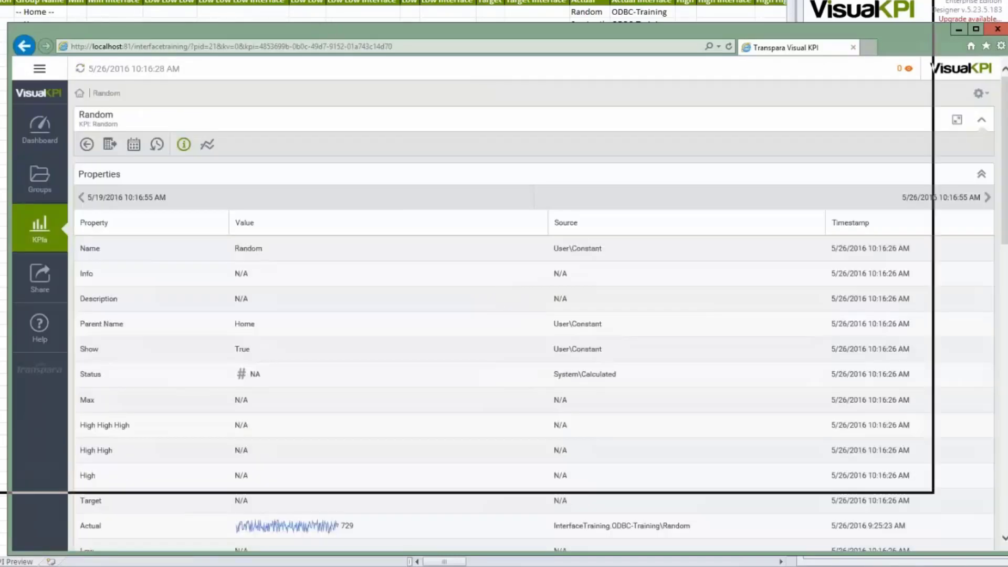
pyautogui.scroll(-5, 267, 358)
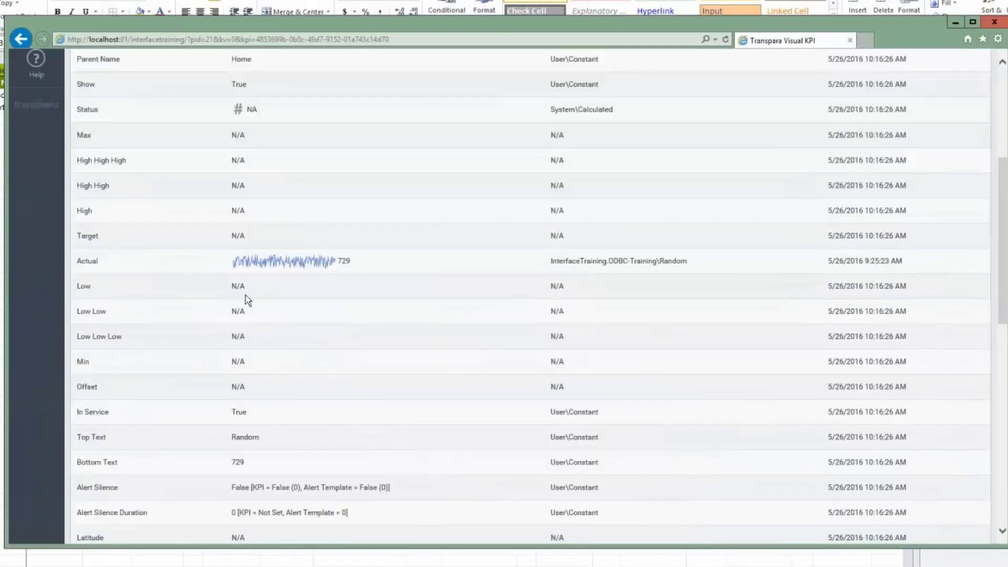
pyautogui.moveTo(367, 266); pyautogui.dragTo(335, 265)
pyautogui.scroll(5, 205, 261)
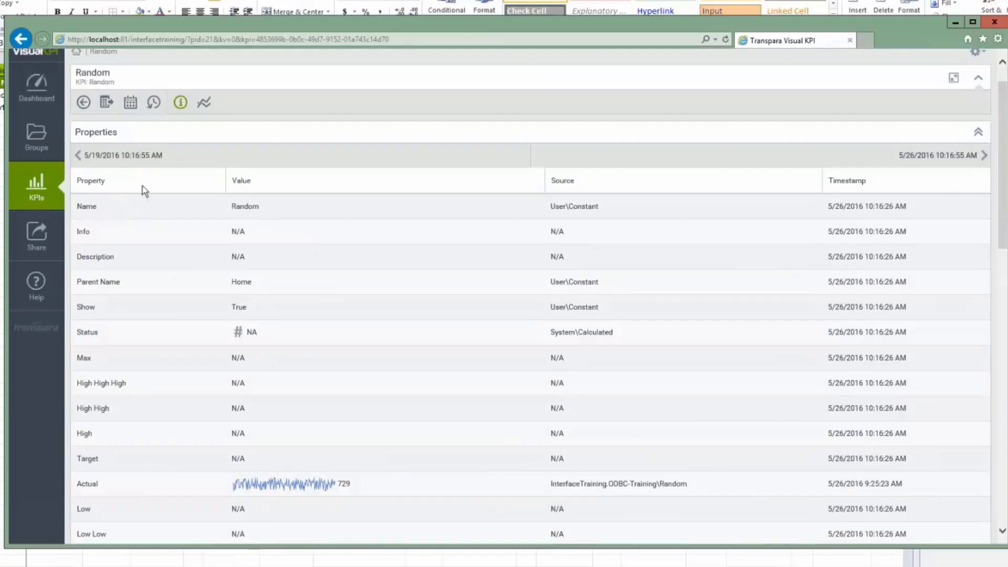
pyautogui.click(130, 102)
pyautogui.click(138, 404)
pyautogui.scroll(1, 347, 489)
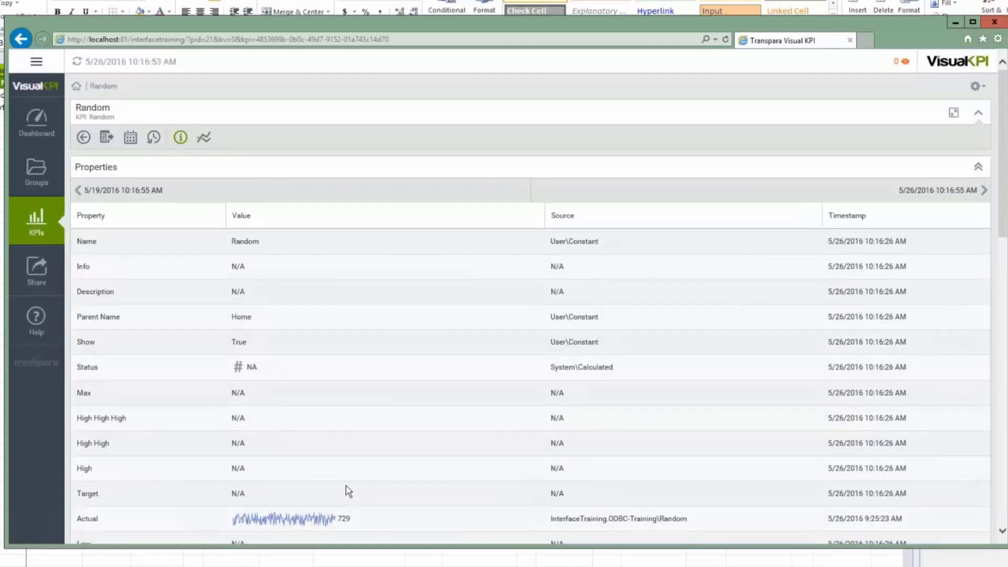
pyautogui.click(37, 184)
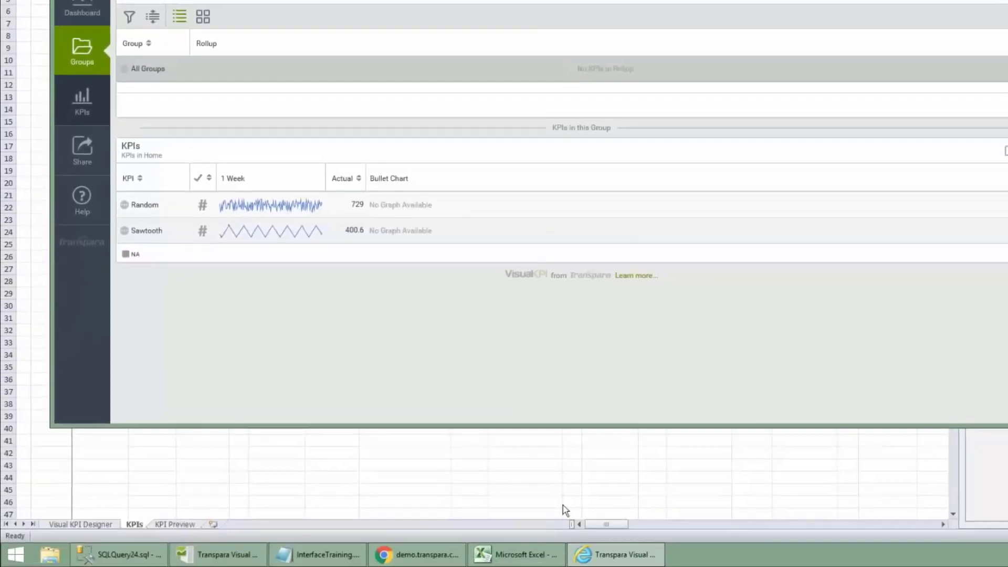
# Switch to the Excel KPIs worksheet and enter Unit2|Temp as the Actual lookup in cell P5
pyautogui.click(558, 505)
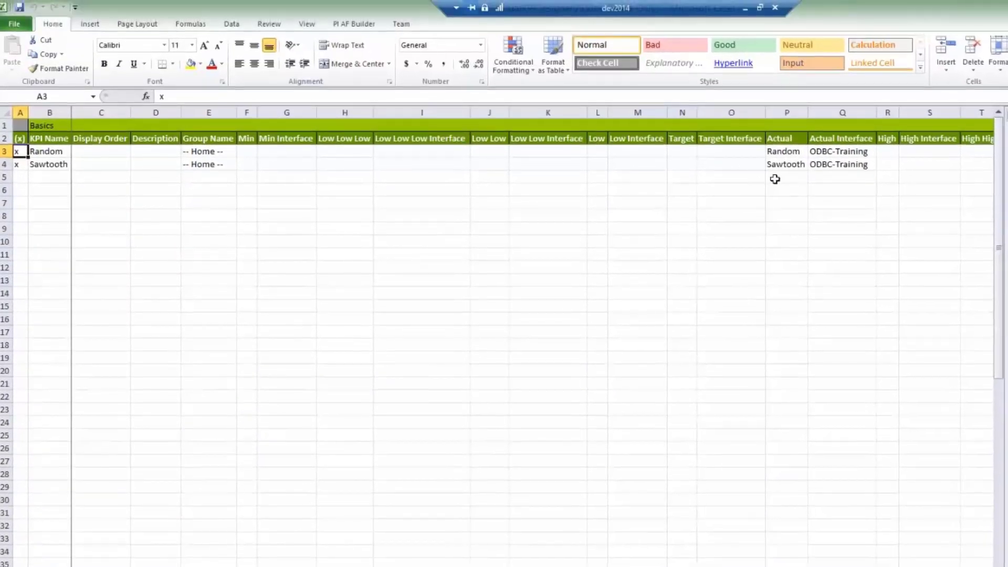
pyautogui.click(774, 176)
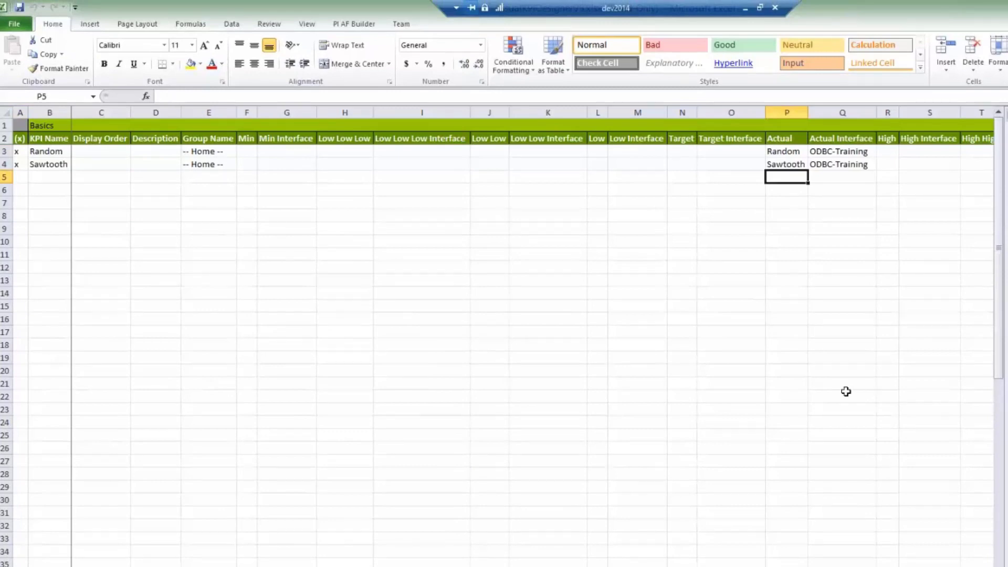
pyautogui.write('Unit2')
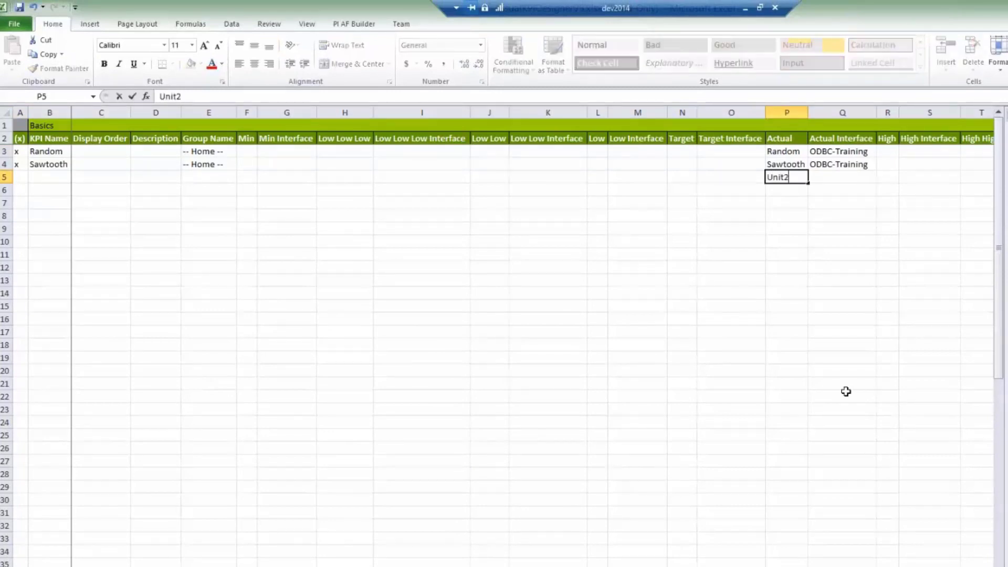
pyautogui.write('|Tempo')
pyautogui.press('BackSpace')
pyautogui.press('BackSpace')
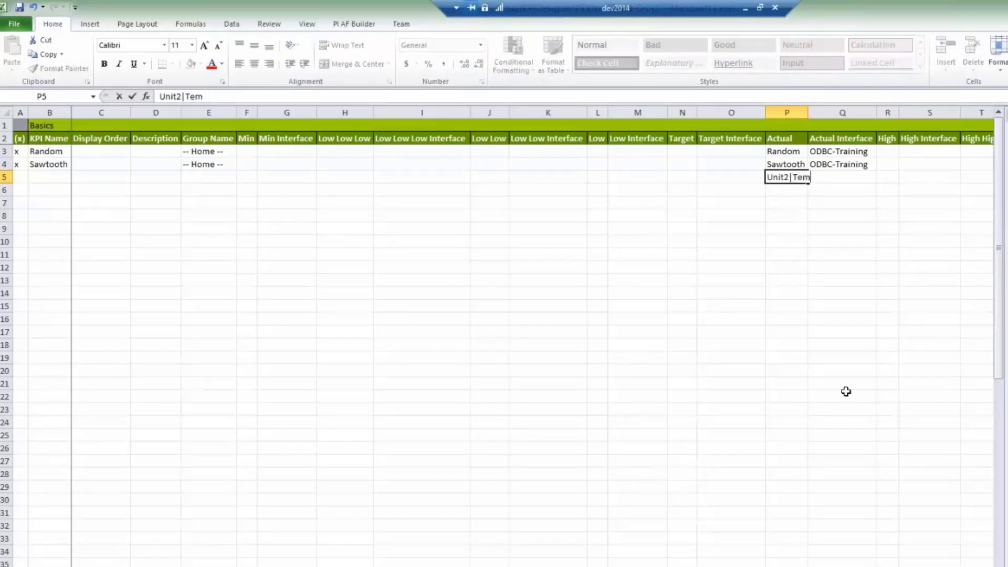
pyautogui.write('[')
pyautogui.press('BackSpace')
pyautogui.write('p')
pyautogui.moveTo(854, 387); pyautogui.dragTo(834, 345)
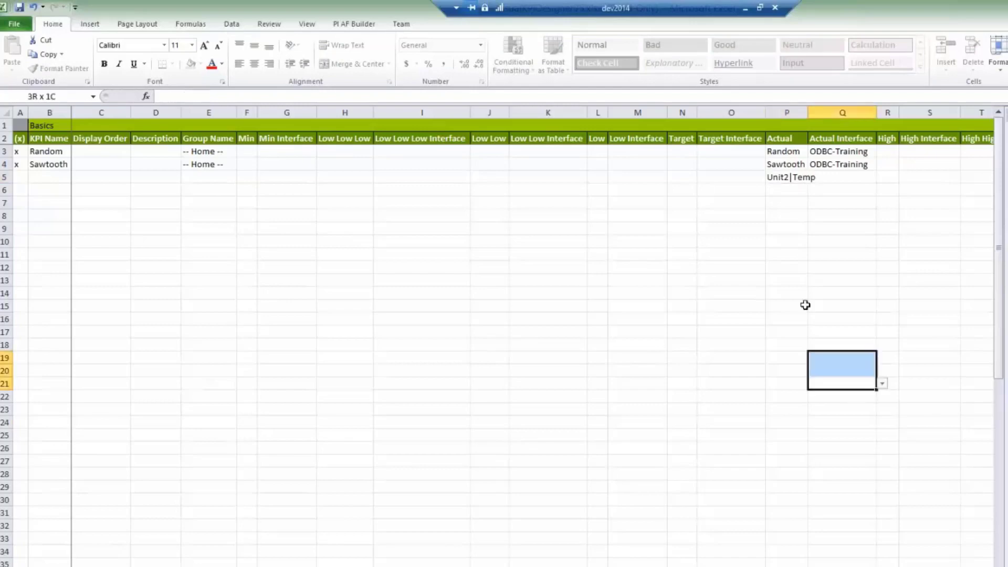
# Widen the Actual column to fit its entries and clear the Unit2|Temp lookup from cell P5
pyautogui.click(789, 178)
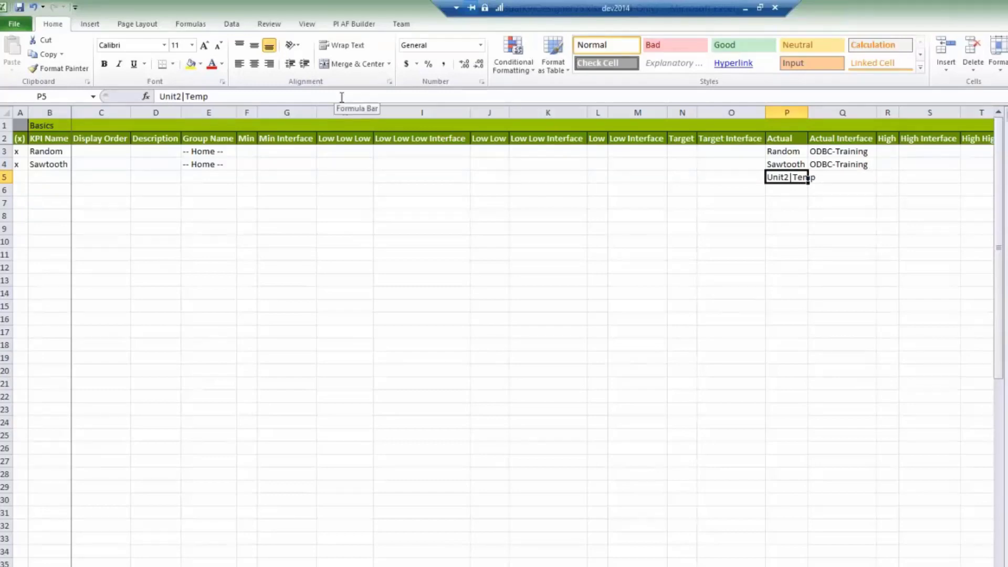
pyautogui.click(785, 202)
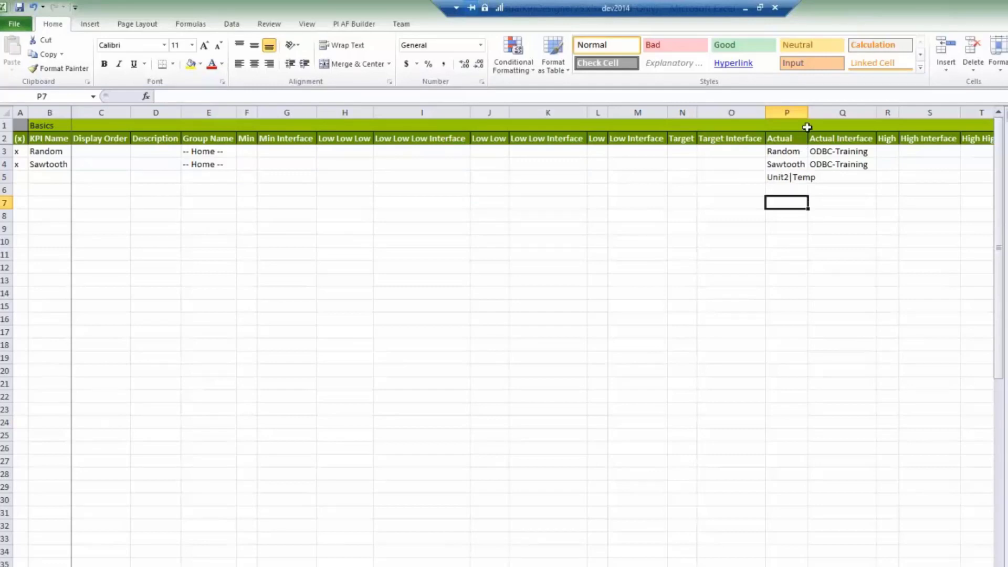
pyautogui.moveTo(808, 112); pyautogui.dragTo(825, 112)
pyautogui.click(790, 176)
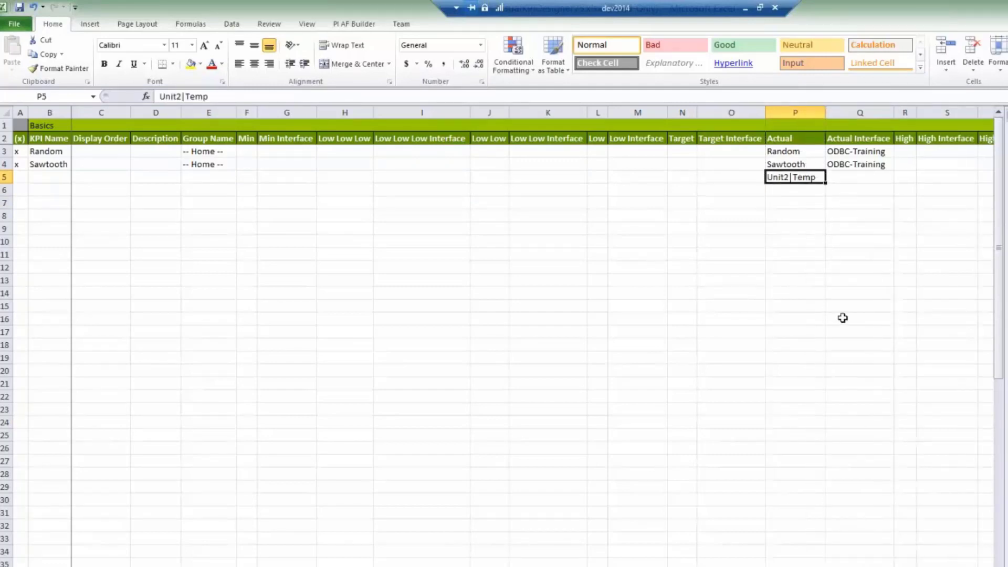
pyautogui.press('Delete')
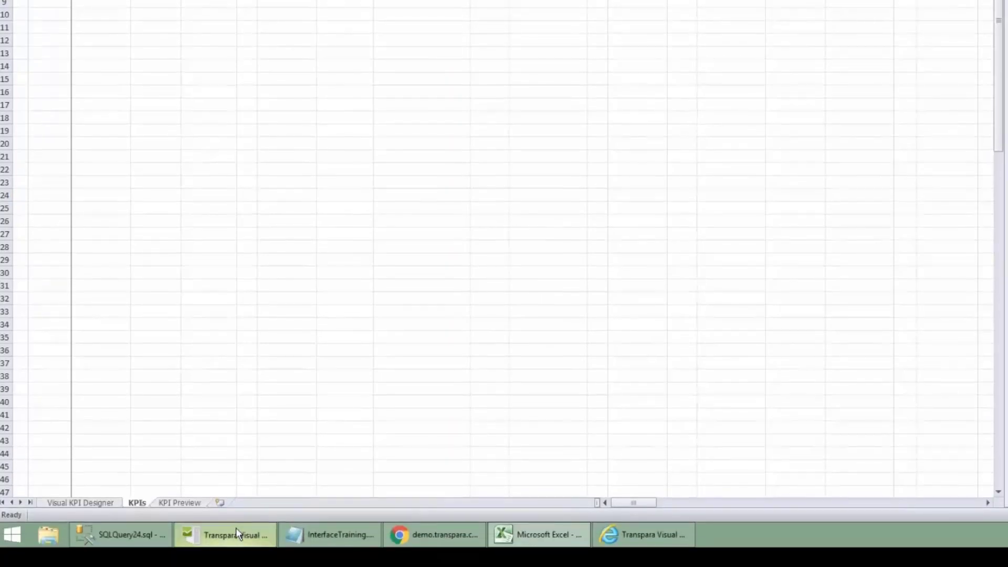
# Switch to SQL Server Management Studio and open the SQLDemo stored procedure dbo.usp_SQLIS_GetGroups as a modification script
pyautogui.click(236, 530)
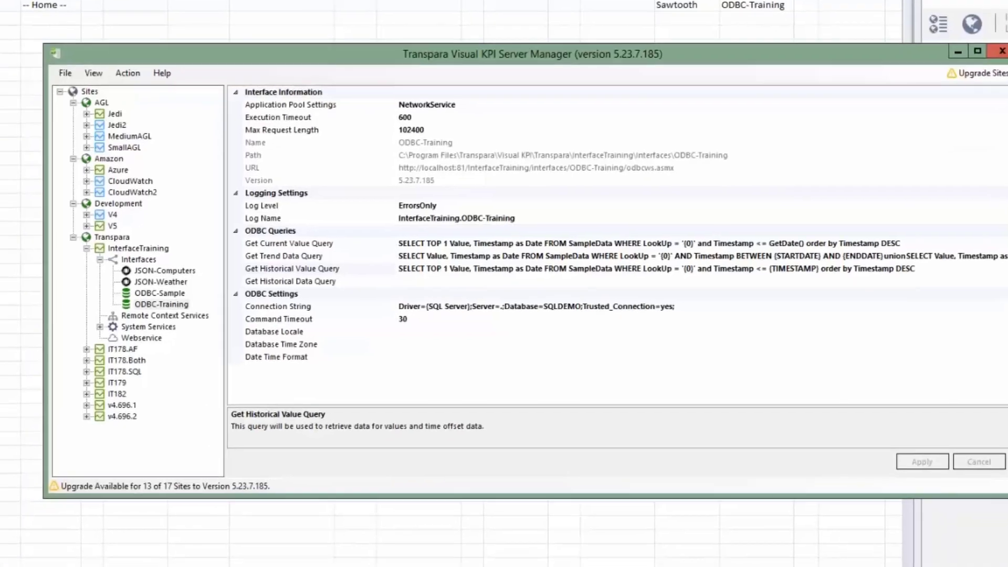
pyautogui.moveTo(146, 562)
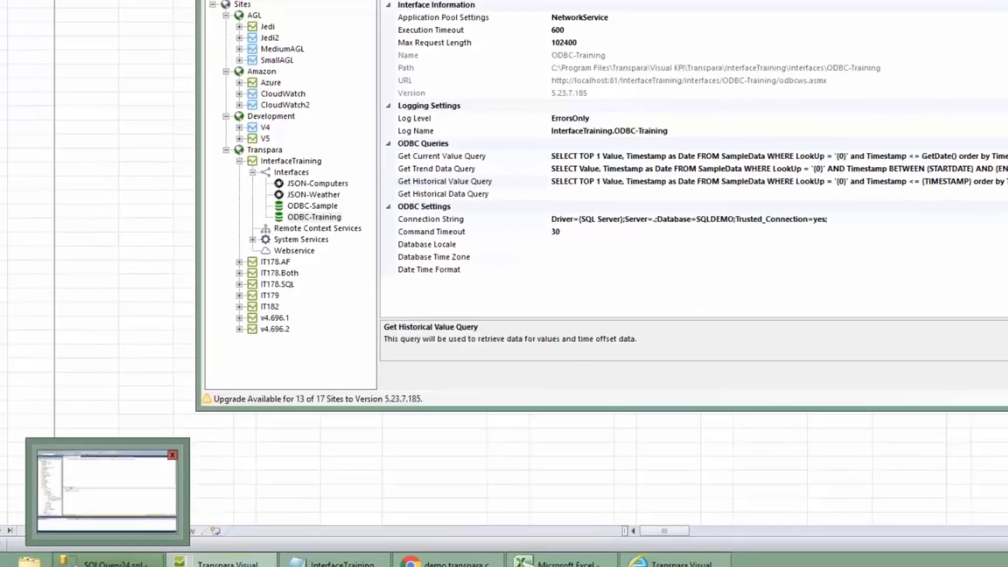
pyautogui.click(146, 562)
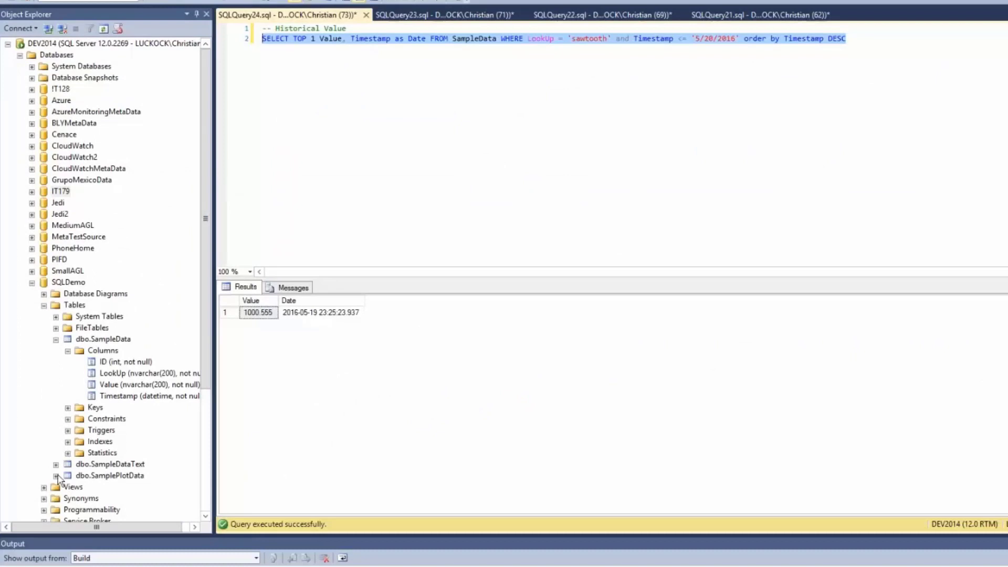
pyautogui.click(44, 510)
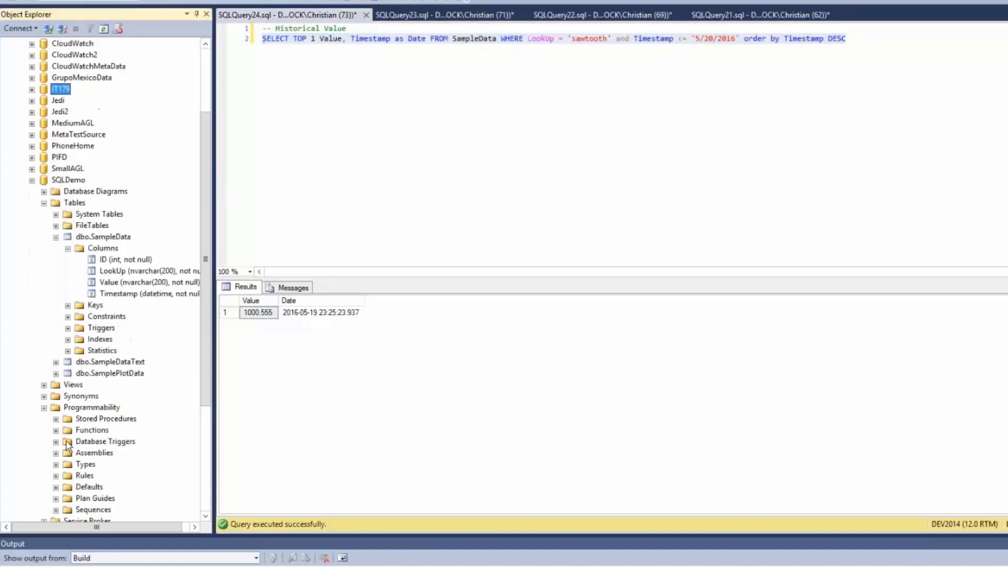
pyautogui.click(56, 415)
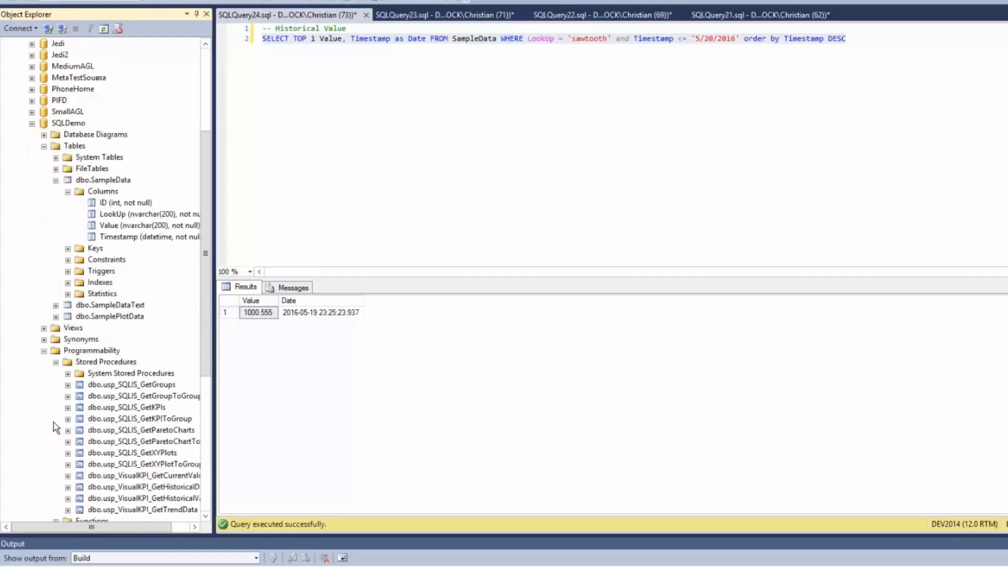
pyautogui.rightClick(123, 385)
pyautogui.click(154, 408)
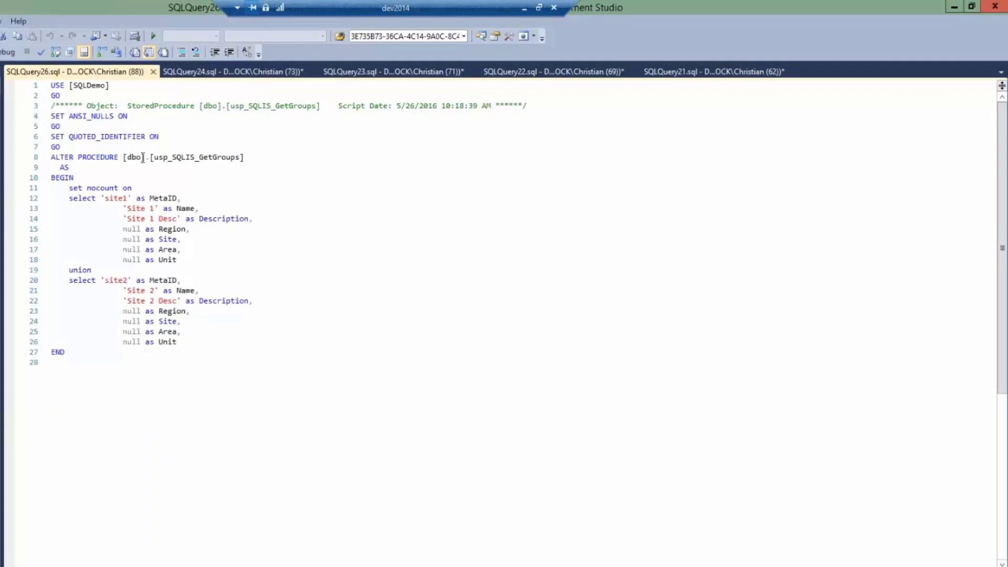
# Change the script's ALTER statement to CREATE and rename the procedure usp_ODBC-Training-CurrentValue
pyautogui.moveTo(52, 156); pyautogui.dragTo(74, 156)
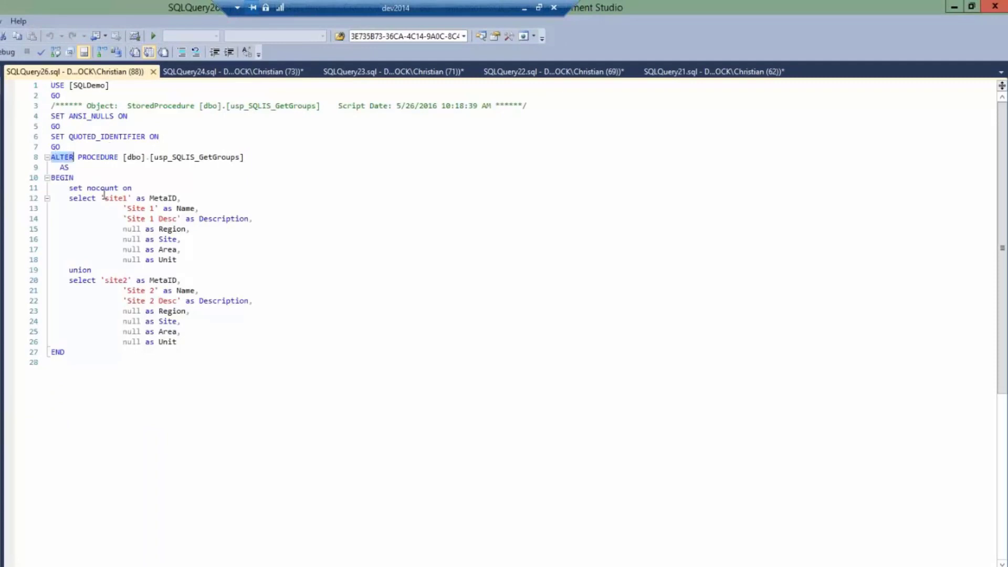
pyautogui.write('CREATE')
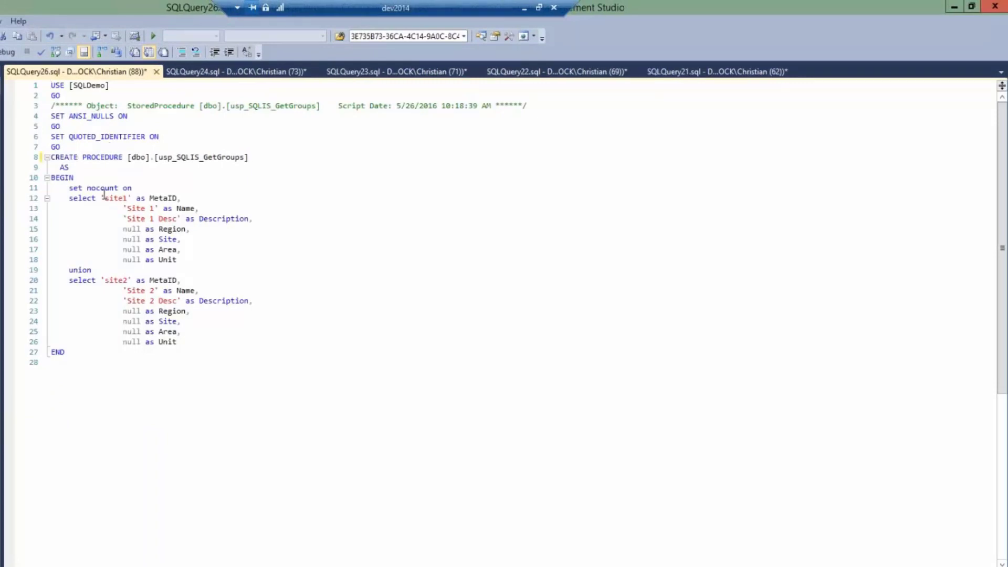
pyautogui.moveTo(177, 157); pyautogui.dragTo(245, 157)
pyautogui.write('ODBC_')
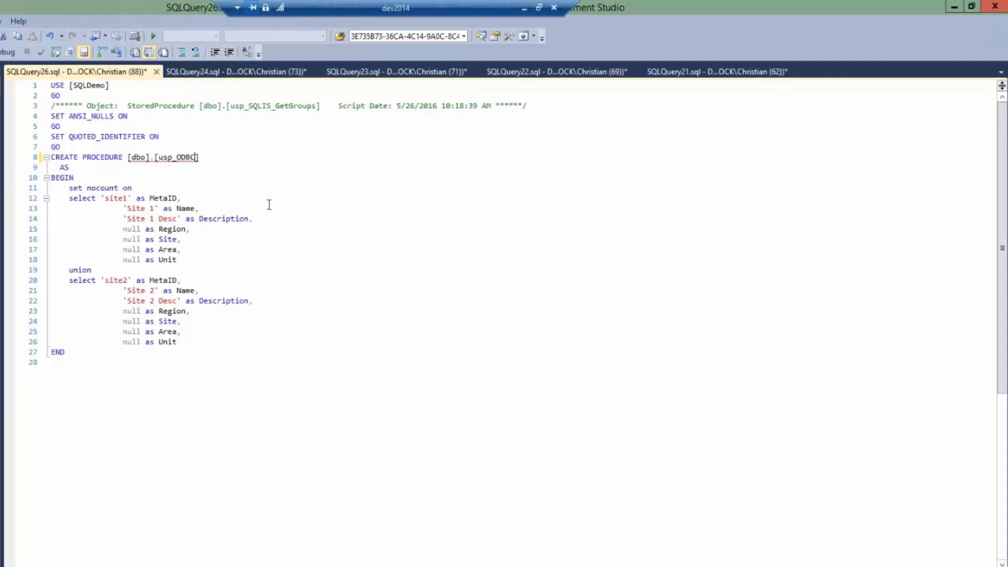
pyautogui.press('BackSpace')
pyautogui.write('-Training-Curr')
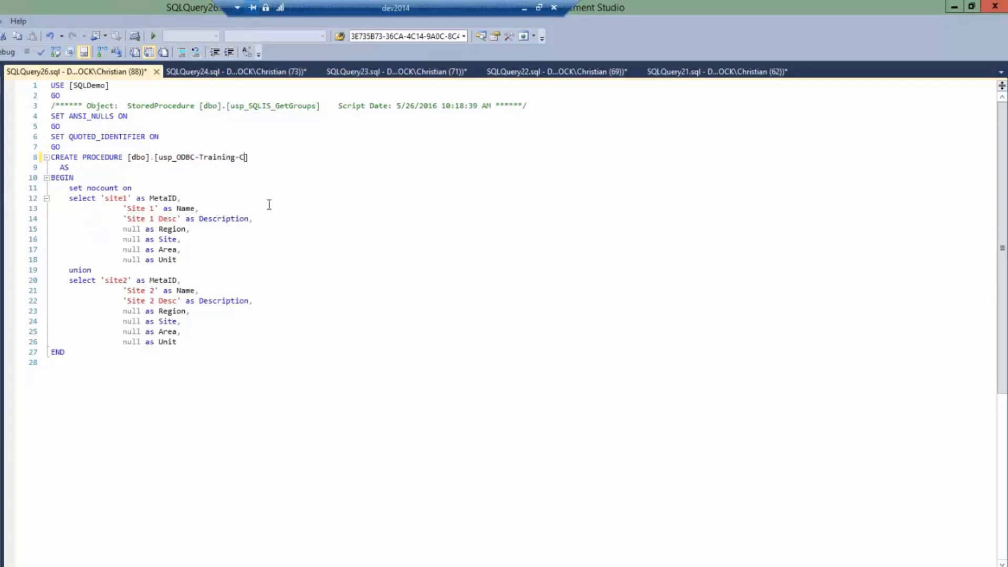
pyautogui.write('entValue')
pyautogui.click(320, 157)
pyautogui.press('Return')
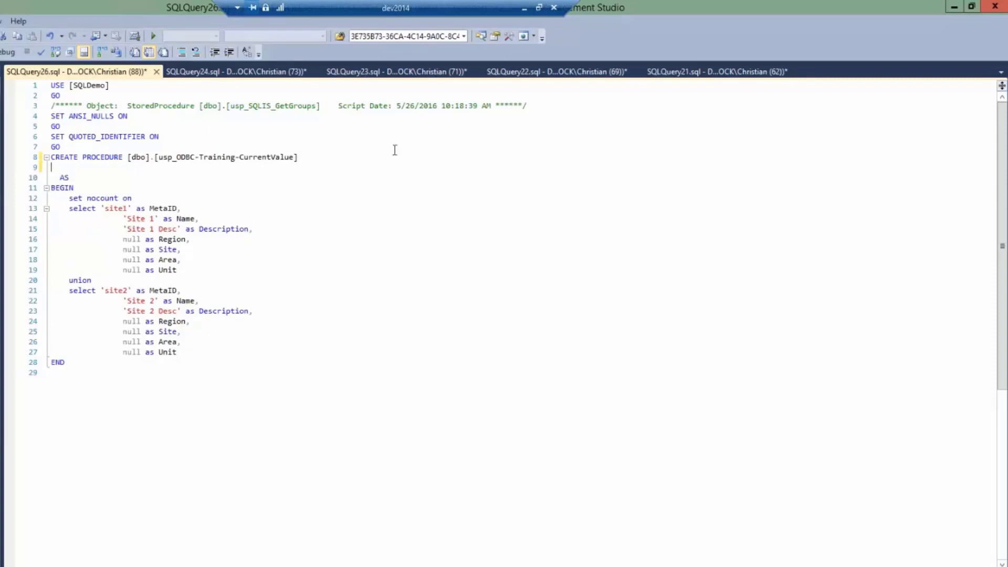
pyautogui.write('@lookup nvarchar(50)')
# Replace the procedure's select statements with the Current Value query copied from SQLQuery22.sql
pyautogui.click(692, 72)
pyautogui.click(559, 73)
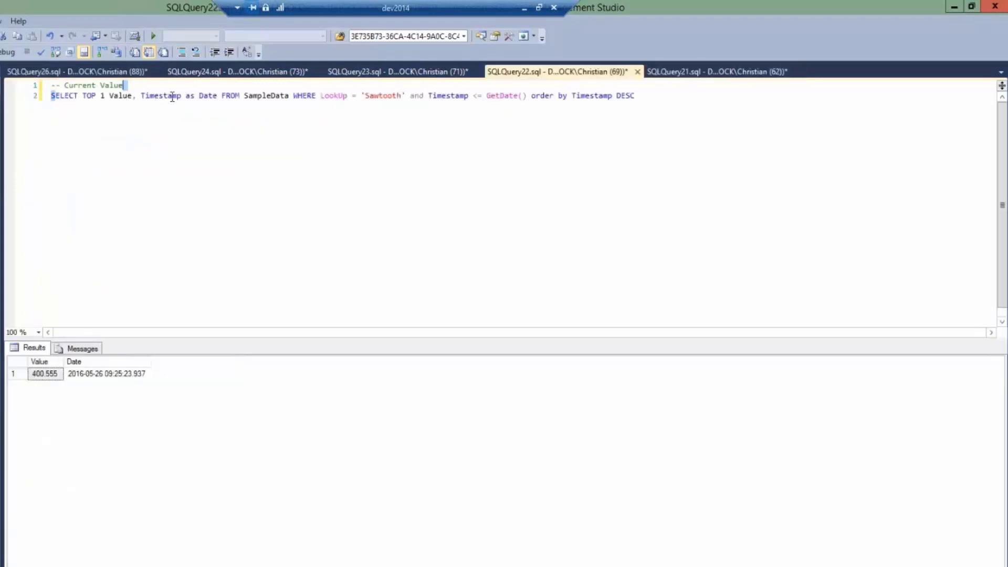
pyautogui.click(659, 93)
pyautogui.hotkey('shift', 'Home')
pyautogui.hotkey('ctrl', 'c')
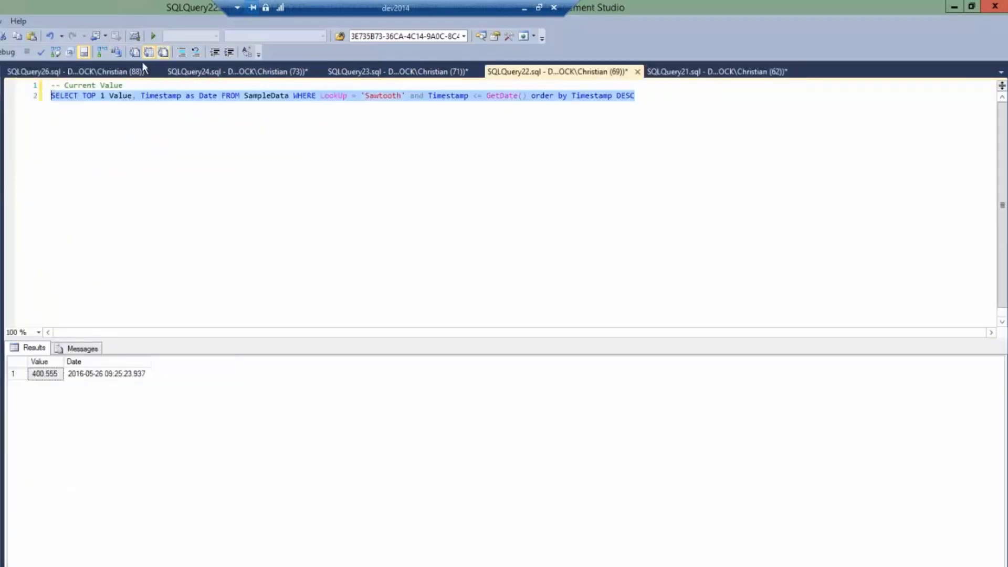
pyautogui.click(126, 71)
pyautogui.moveTo(72, 212); pyautogui.dragTo(190, 347)
pyautogui.hotkey('ctrl', 'v')
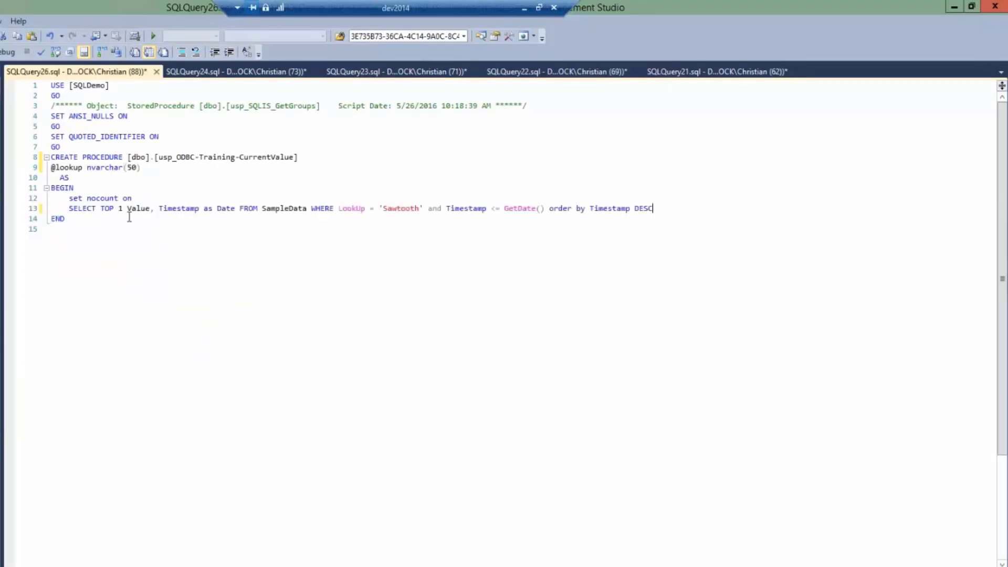
pyautogui.moveTo(375, 210); pyautogui.dragTo(426, 211)
pyautogui.write('@lookup')
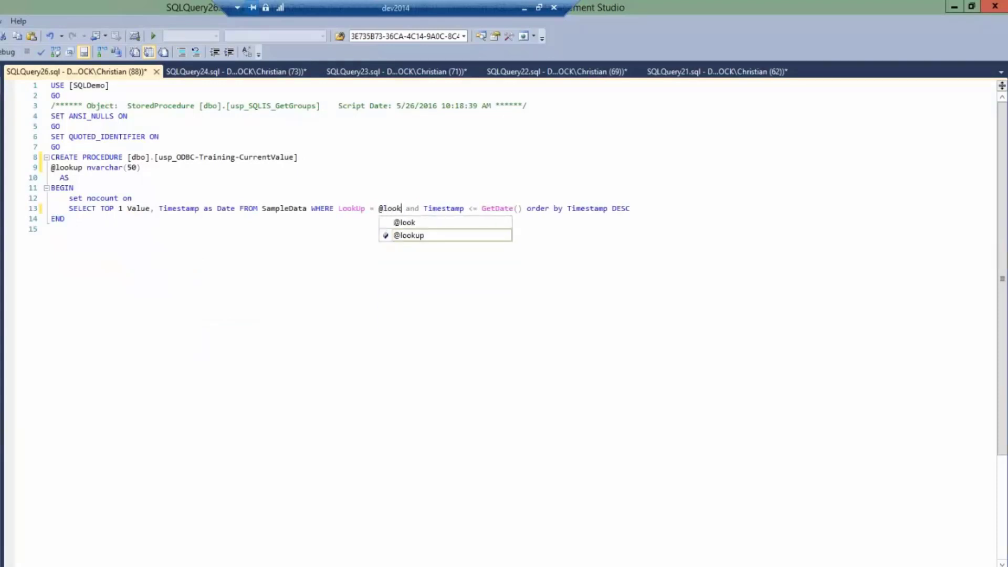
pyautogui.press('F5')
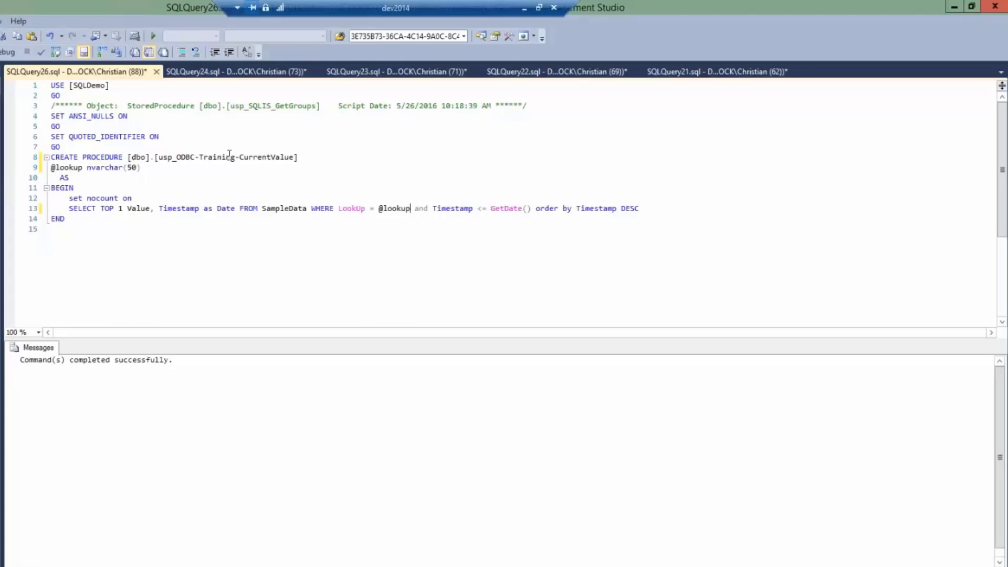
# In Visual KPI Server Manager, set the current value query to exec usp_ODBC-Training-CurrentValue {0} and test it with lookup Random
pyautogui.moveTo(155, 157); pyautogui.dragTo(294, 157)
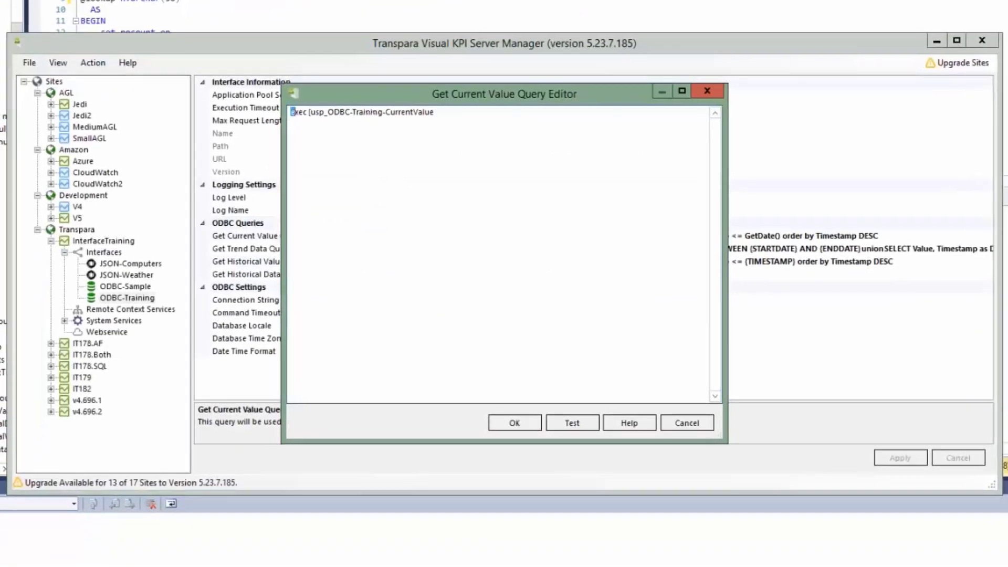
pyautogui.click(298, 112)
pyautogui.press('Delete')
pyautogui.press('End')
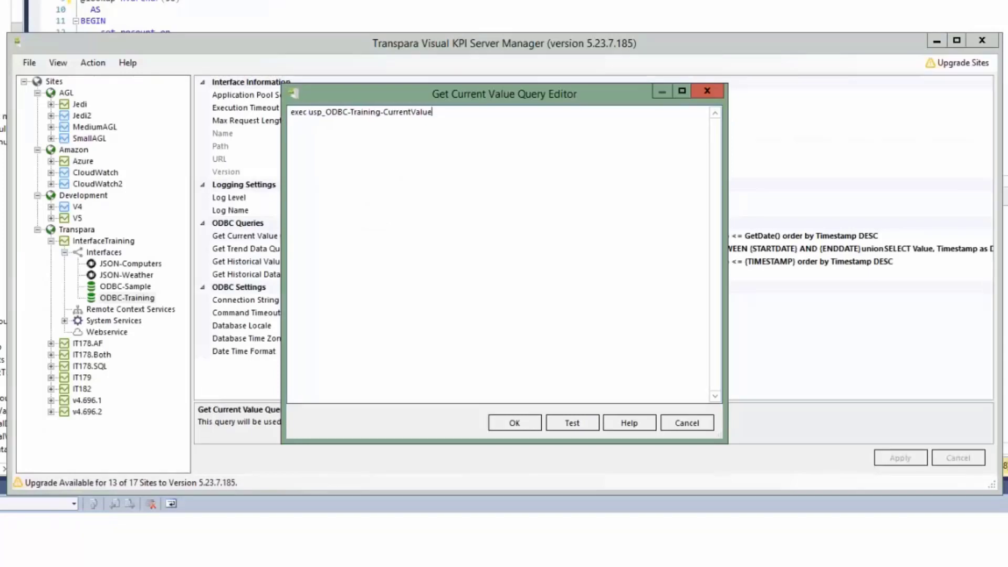
pyautogui.write('{0}')
pyautogui.click(572, 423)
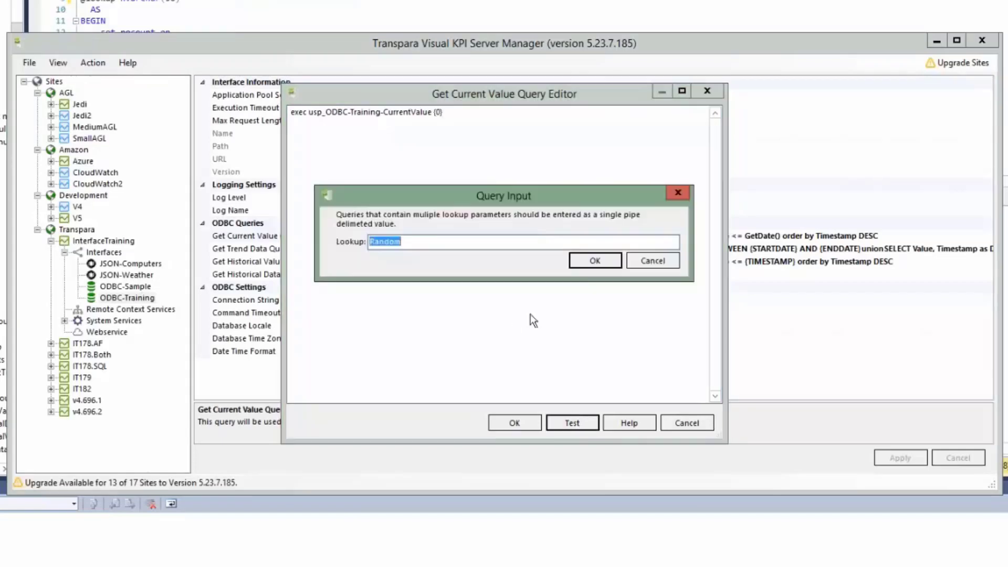
pyautogui.click(593, 261)
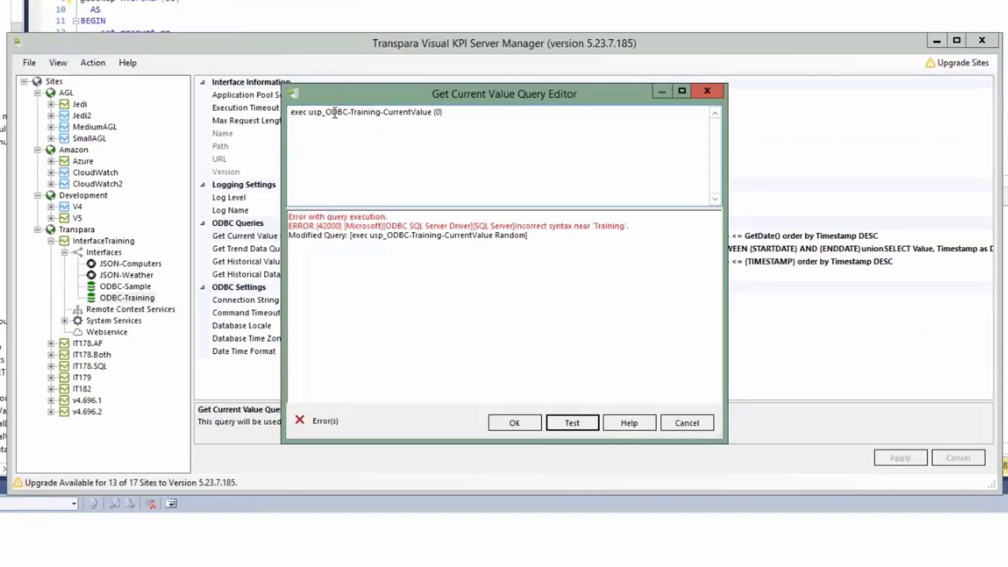
# Enclose the {0} parameter in single quotes in the current value query and test it with lookup Random
pyautogui.click(317, 113)
pyautogui.press('Left')
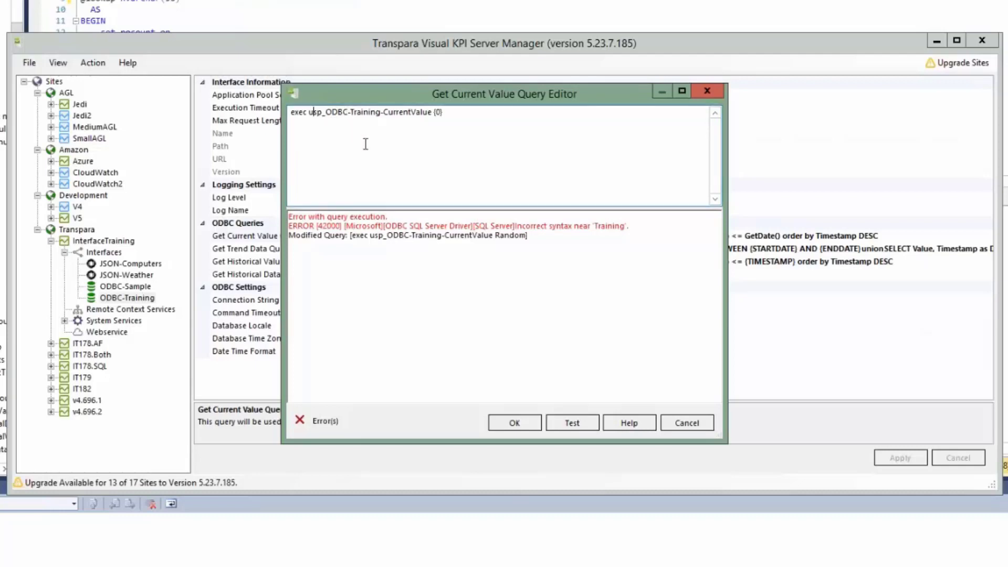
pyautogui.press('Right')
pyautogui.press('Right')
pyautogui.press('Right')
pyautogui.press('Right')
pyautogui.press('Right')
pyautogui.press('Right')
pyautogui.press('Right')
pyautogui.press('Right')
pyautogui.press('Right')
pyautogui.press('Right')
pyautogui.press('Right')
pyautogui.press('Right')
pyautogui.press('Right')
pyautogui.press('Right')
pyautogui.press('Right')
pyautogui.press('Right')
pyautogui.press('Right')
pyautogui.press('Right')
pyautogui.press('Right')
pyautogui.press('Right')
pyautogui.press('Right')
pyautogui.write("'")
pyautogui.press('Right')
pyautogui.press('Right')
pyautogui.press('Right')
pyautogui.write("'")
pyautogui.click(565, 423)
pyautogui.press('Return')
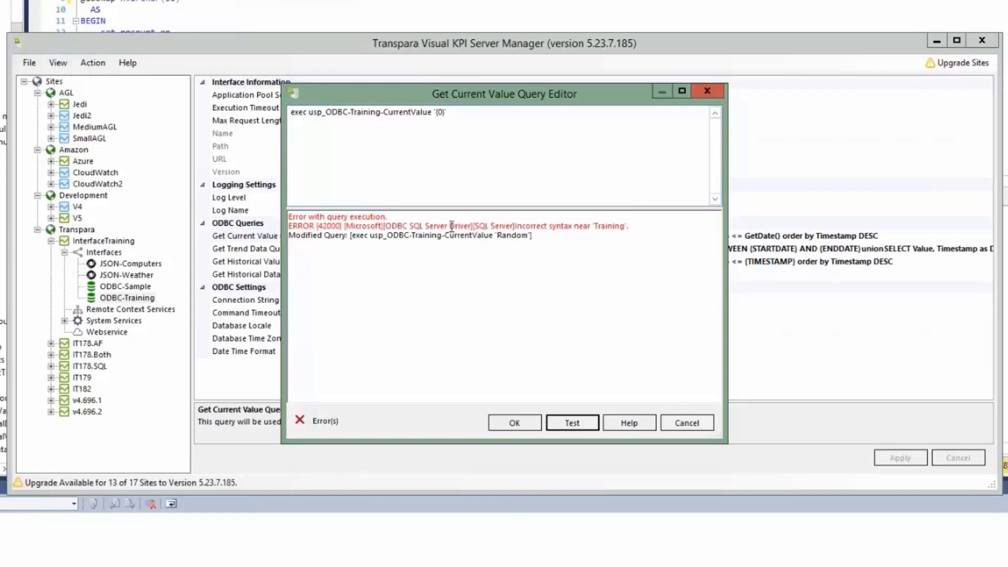
# Enclose the procedure name usp_ODBC-Training-CurrentValue in square brackets, test the query with lookup Random and accept it
pyautogui.click(311, 112)
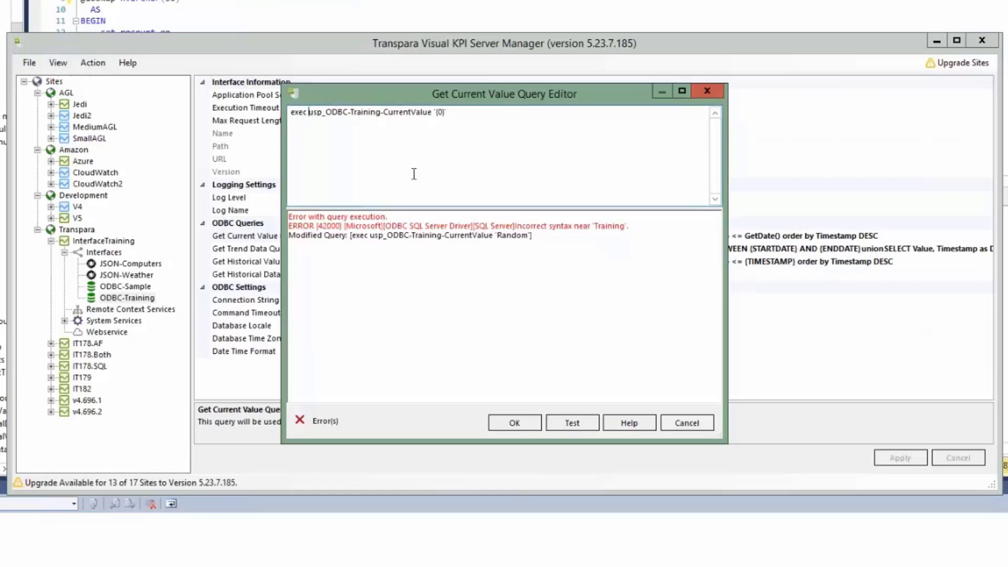
pyautogui.write('[')
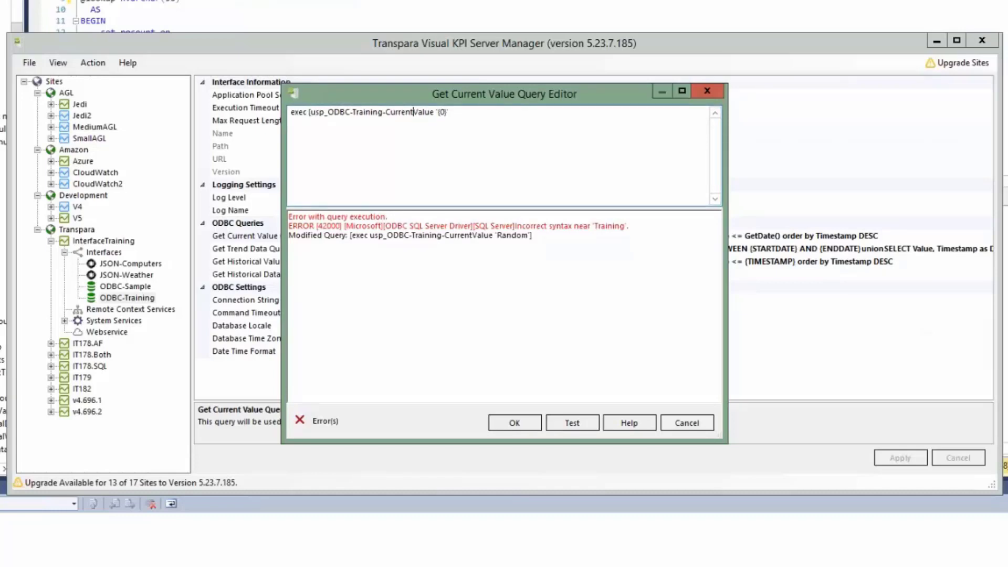
pyautogui.press('Right')
pyautogui.press('Right')
pyautogui.press('Right')
pyautogui.press('Right')
pyautogui.press('Right')
pyautogui.write(']')
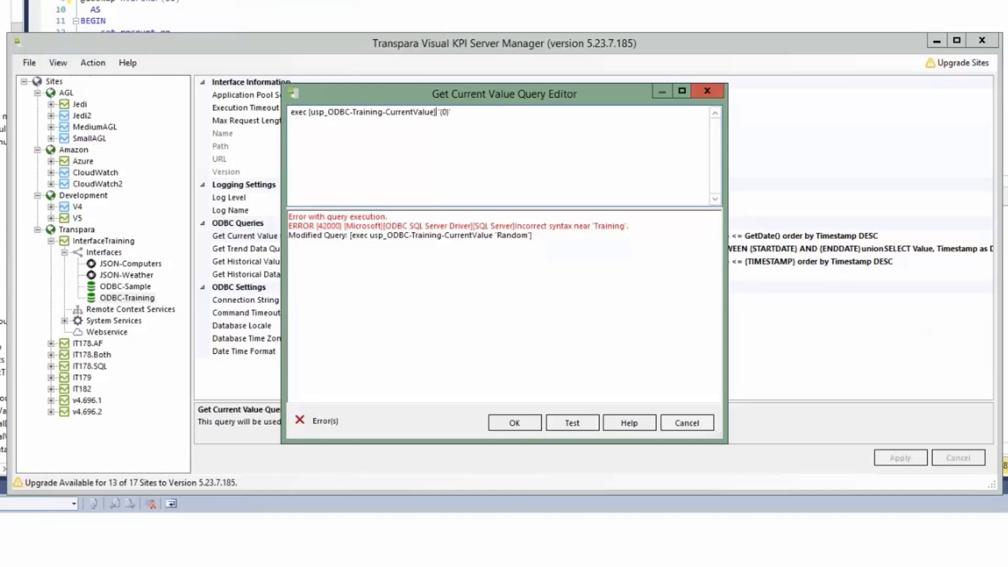
pyautogui.click(574, 423)
pyautogui.click(609, 260)
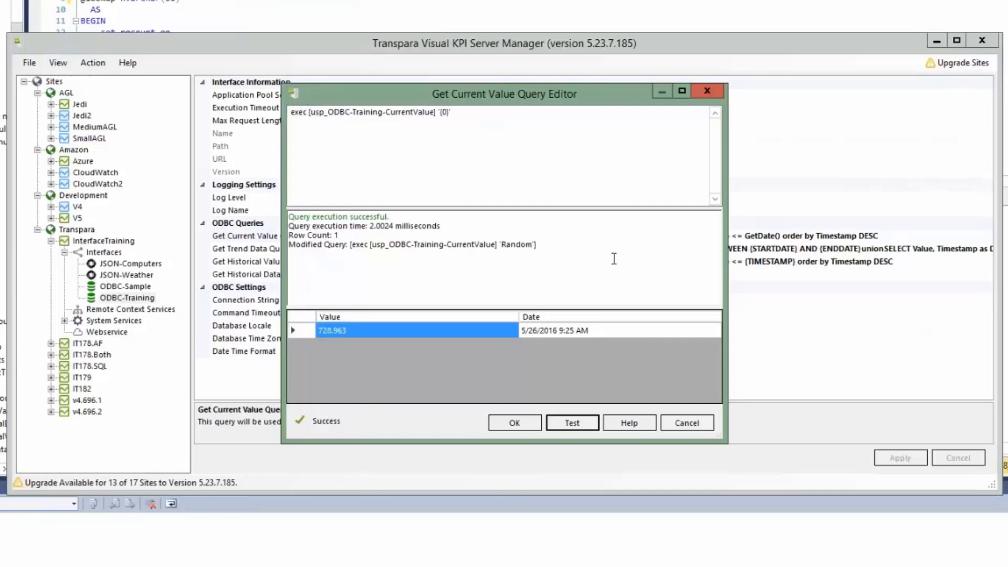
pyautogui.click(503, 418)
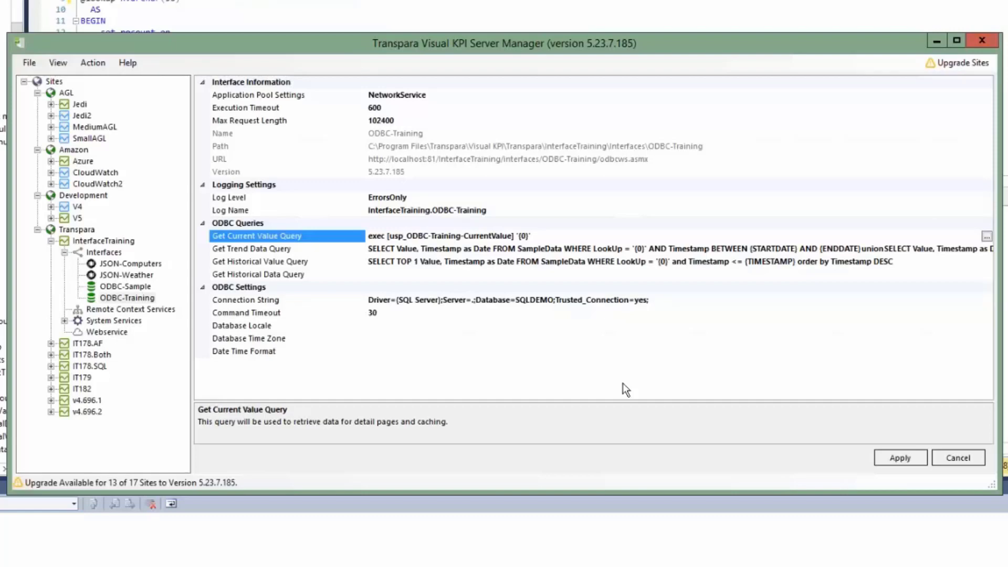
# Set the ODBC-Training interface's Date Time Format to YYYY-MM-dd hh:mm:ss and apply the settings
pyautogui.click(436, 351)
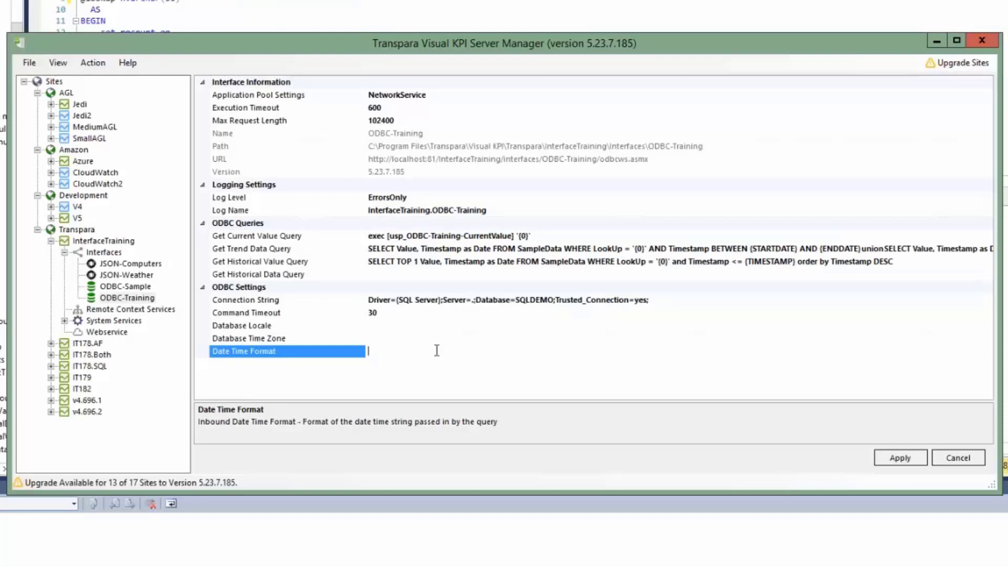
pyautogui.write('YYYY-MM-dd hh:mm:ss')
pyautogui.moveTo(456, 349); pyautogui.dragTo(341, 334)
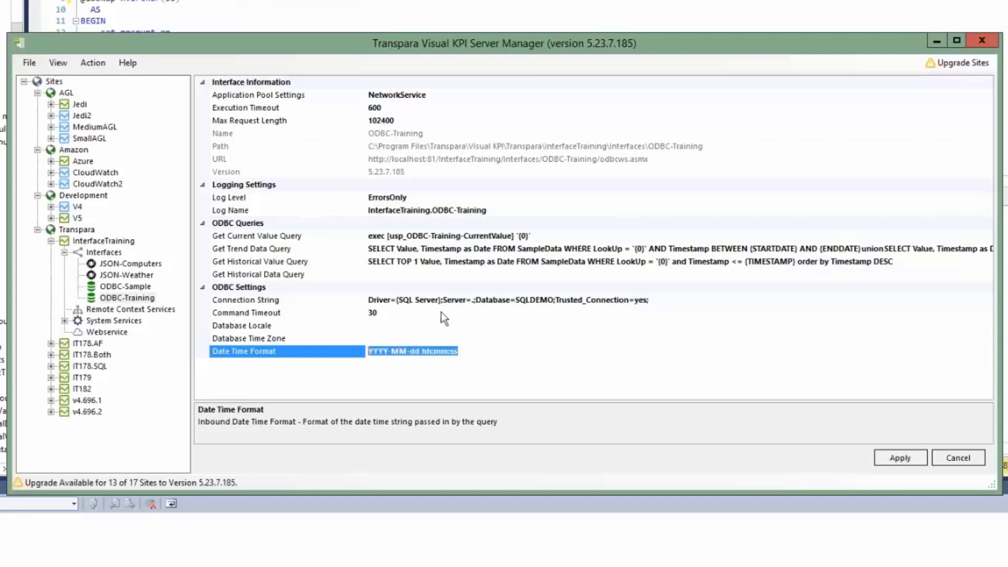
pyautogui.click(889, 455)
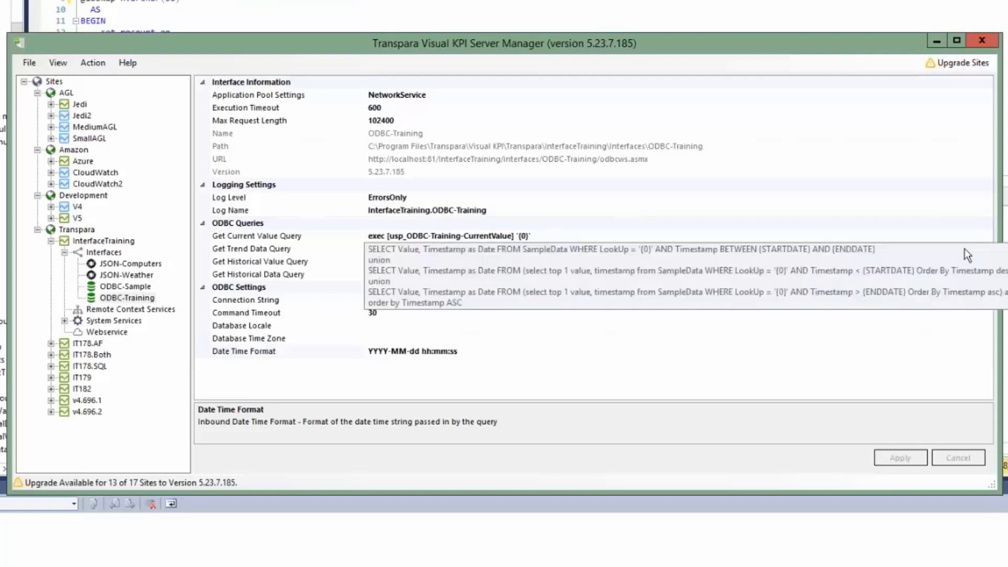
# Test the Get Trend Data Query with lookup random using the YYYY-MM-dd hh:mm:ss date format, and close its editor
pyautogui.click(966, 248)
pyautogui.click(966, 248)
pyautogui.click(572, 422)
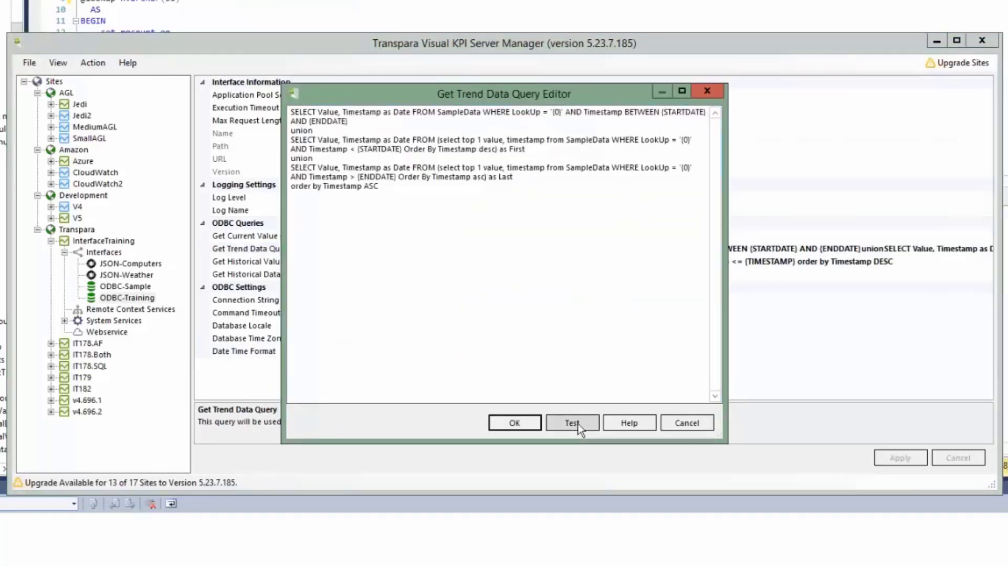
pyautogui.press('Return')
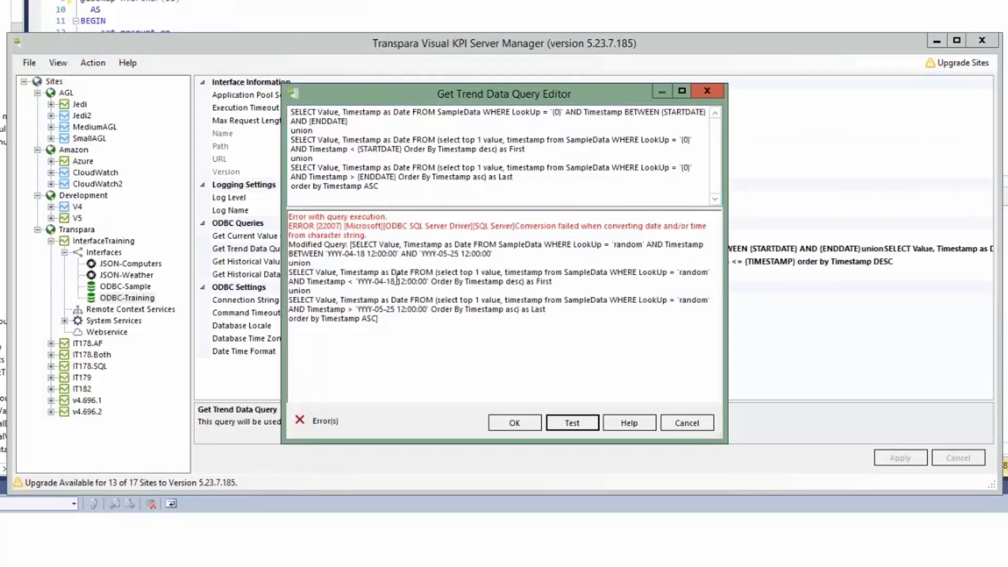
pyautogui.click(751, 348)
pyautogui.click(515, 423)
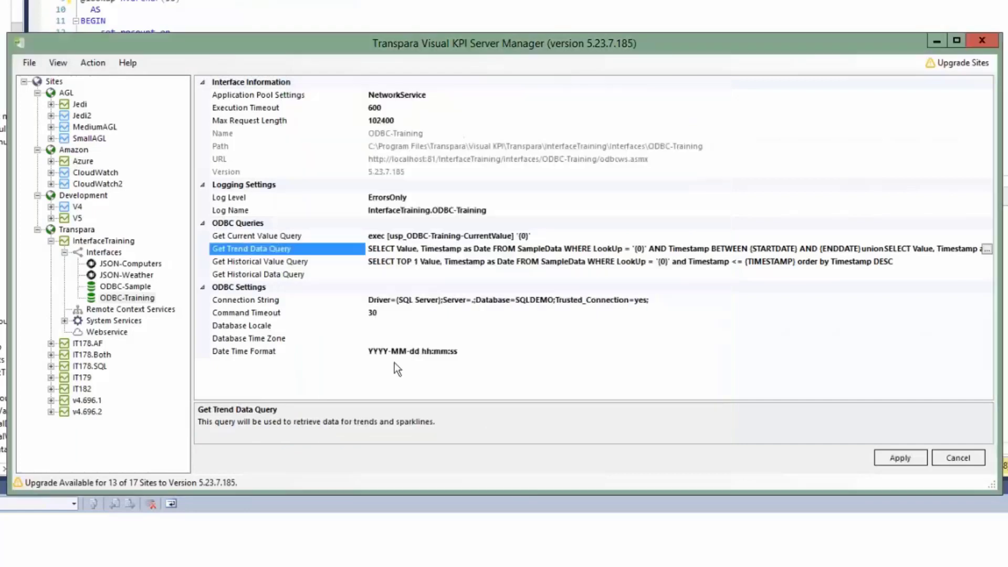
# Change the year part of the Date Time Format to lowercase, yyyy-MM-dd hh:mm:ss, and apply the settings
pyautogui.click(385, 351)
pyautogui.doubleClick(389, 351)
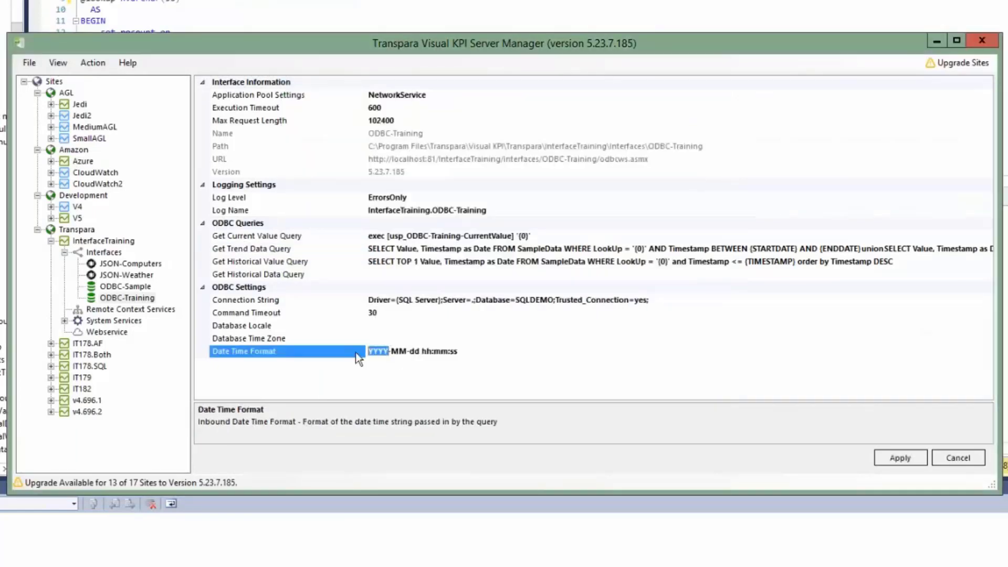
pyautogui.write('y')
pyautogui.write('yyy')
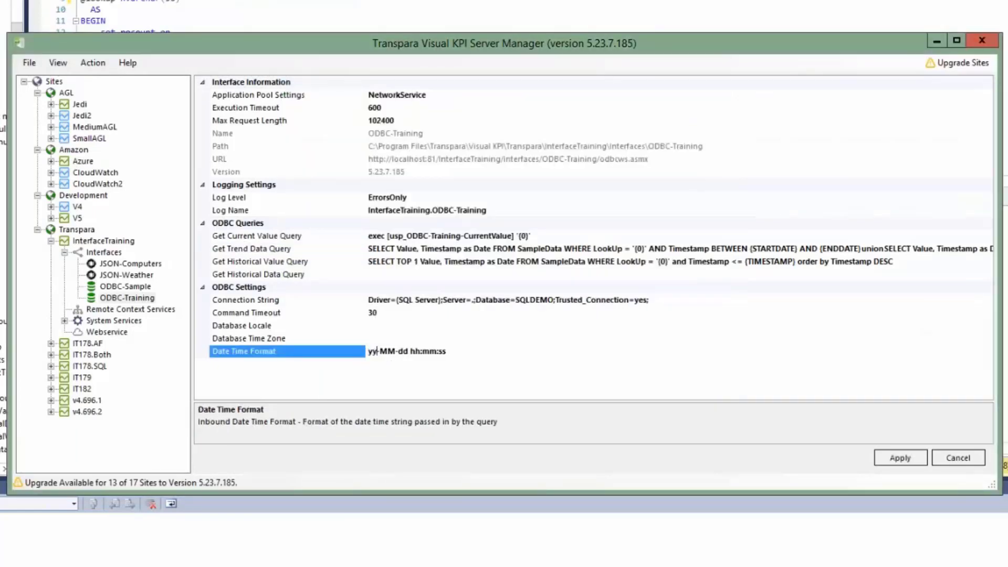
pyautogui.click(880, 457)
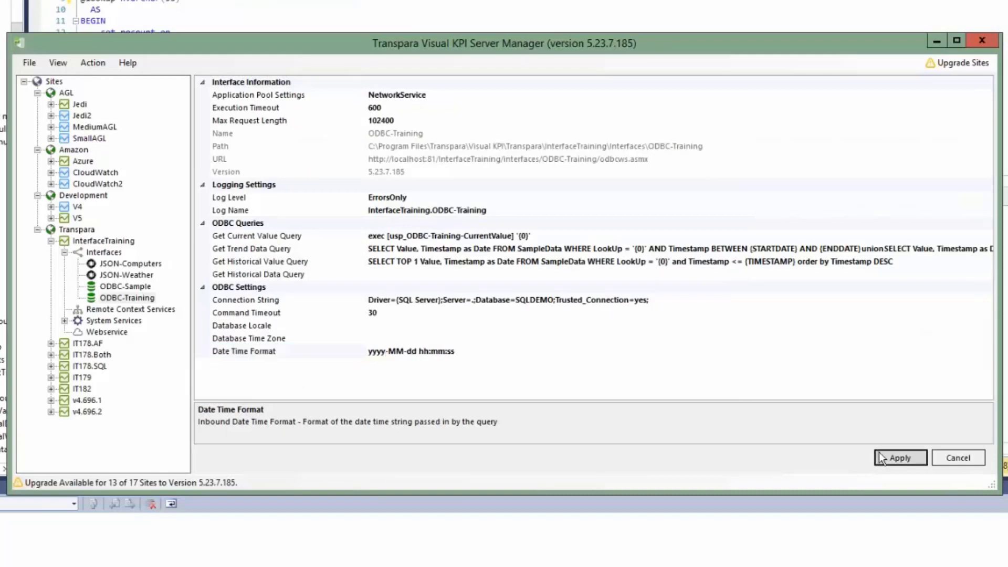
pyautogui.click(907, 464)
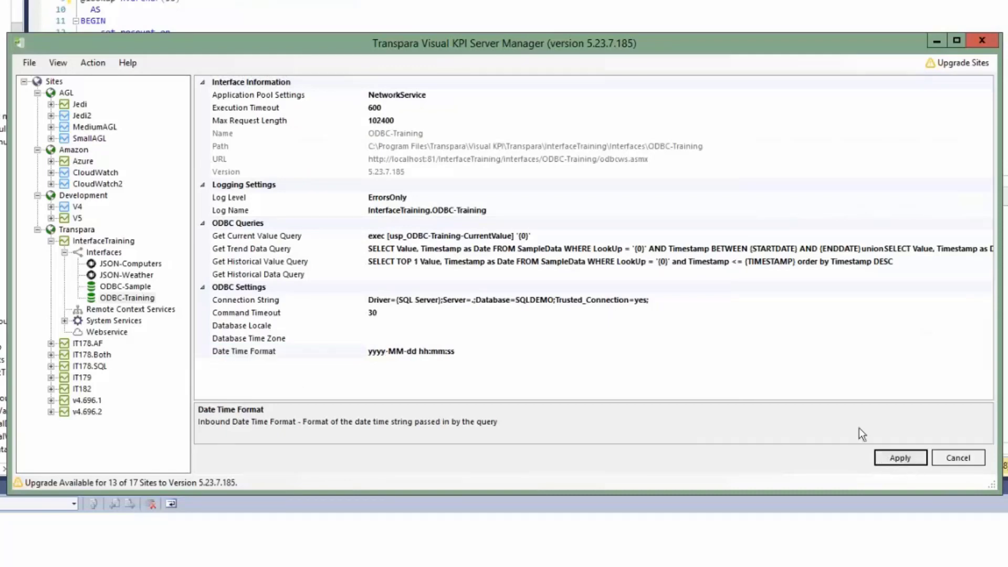
# Test the Get Trend Data Query again with lookup random and check how the start date is formatted in the modified query
pyautogui.doubleClick(980, 247)
pyautogui.click(574, 421)
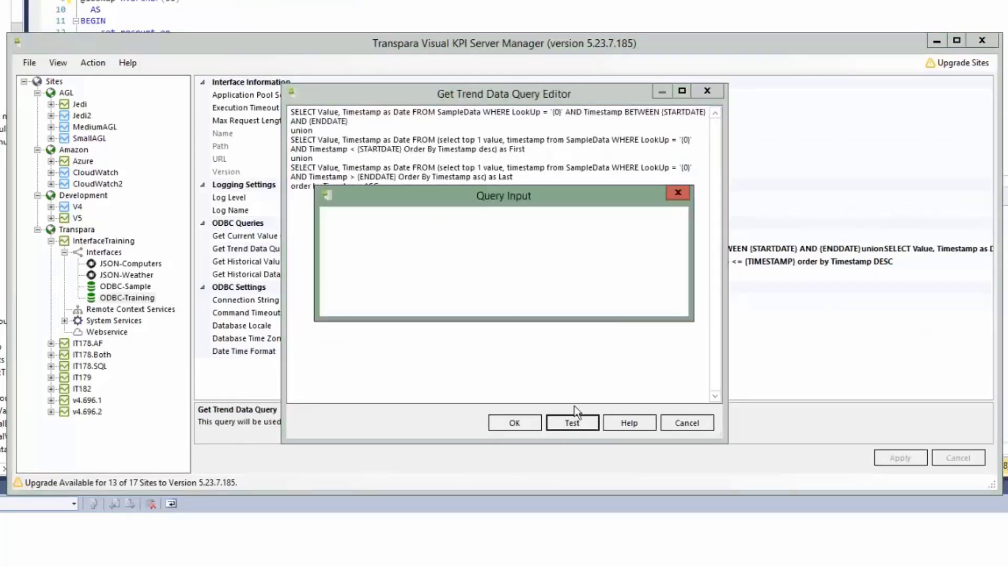
pyautogui.press('Return')
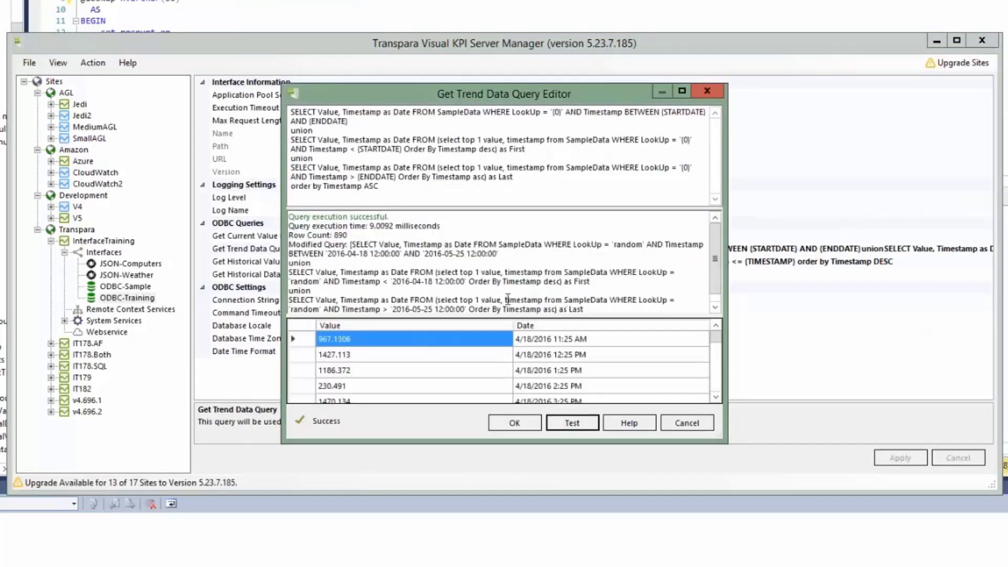
pyautogui.moveTo(413, 289); pyautogui.dragTo(391, 284)
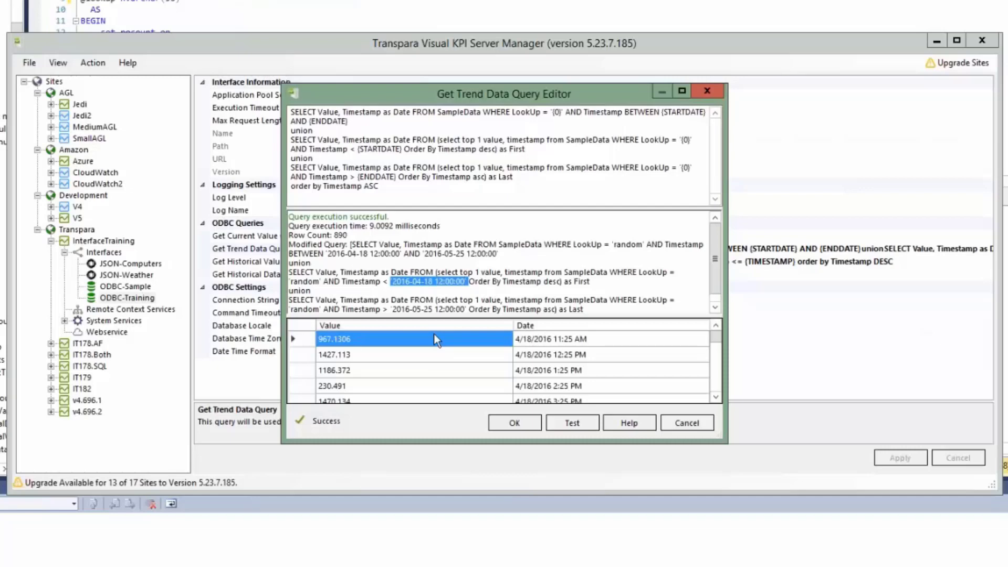
pyautogui.click(513, 421)
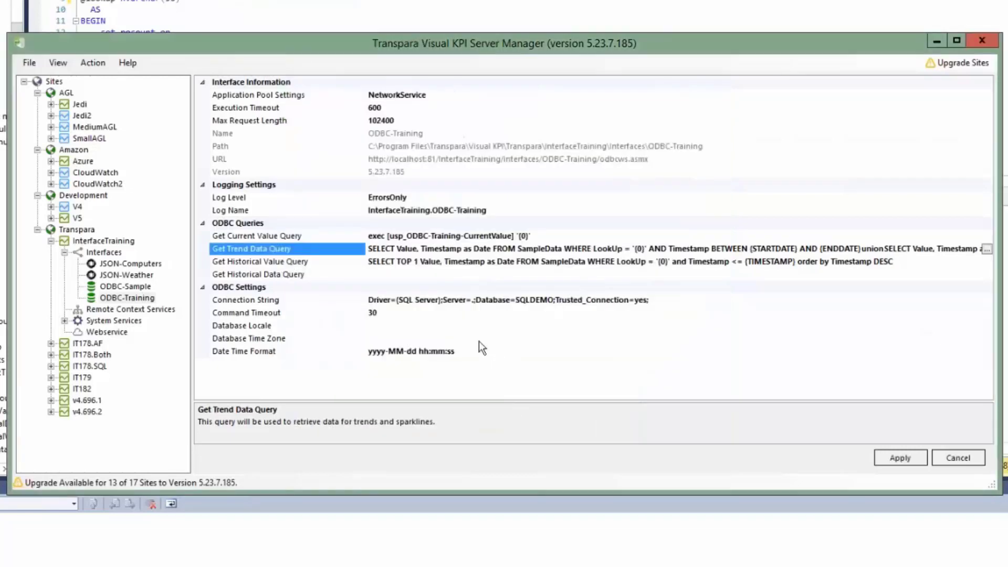
# Clear the Date Time Format of the ODBC-Training interface and apply the settings
pyautogui.click(491, 350)
pyautogui.hotkey('ctrl', 'a')
pyautogui.press('BackSpace')
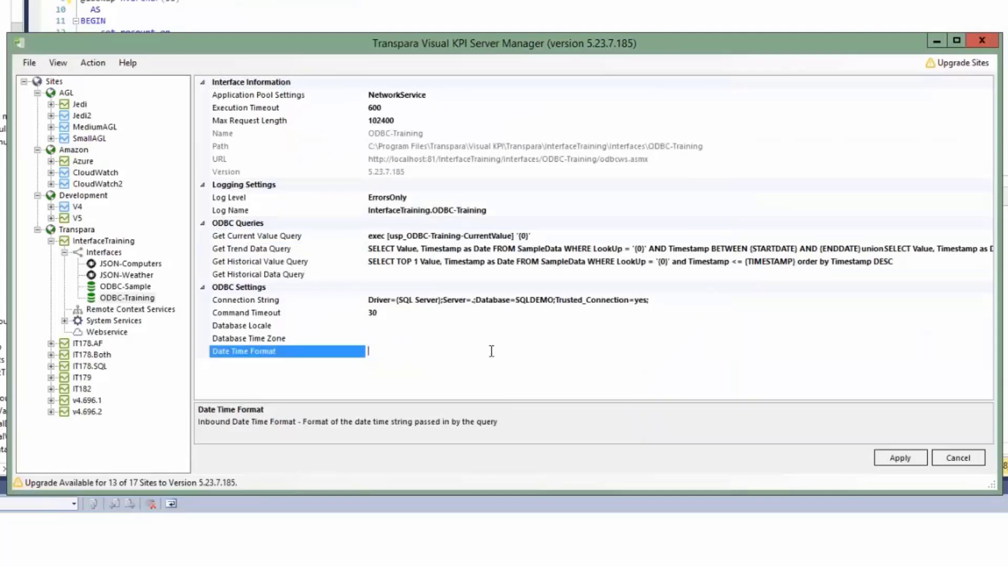
pyautogui.click(900, 456)
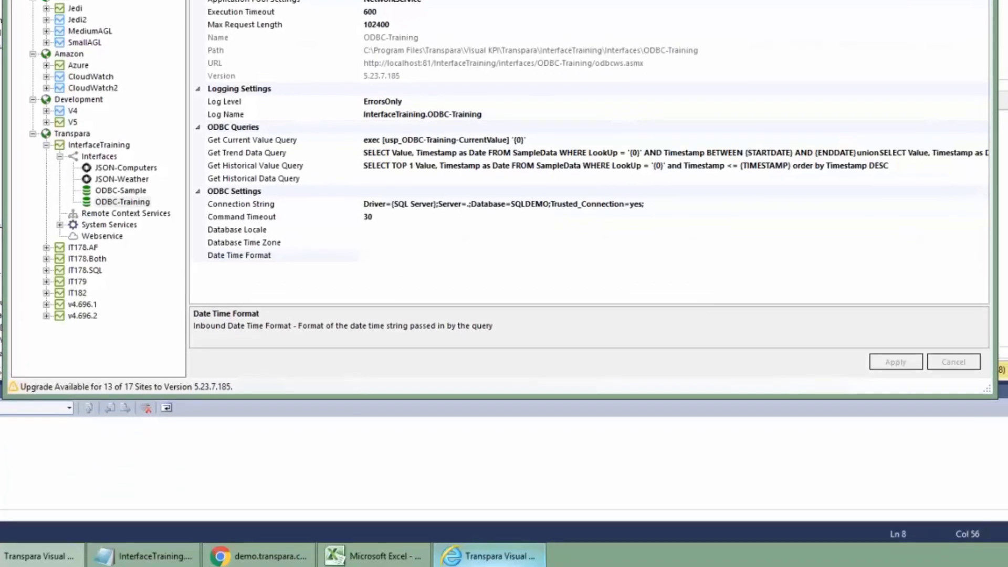
# Switch to the Visual KPI site in the browser and examine the Random KPI's trend, going back one week and zooming into part of it
pyautogui.click(488, 554)
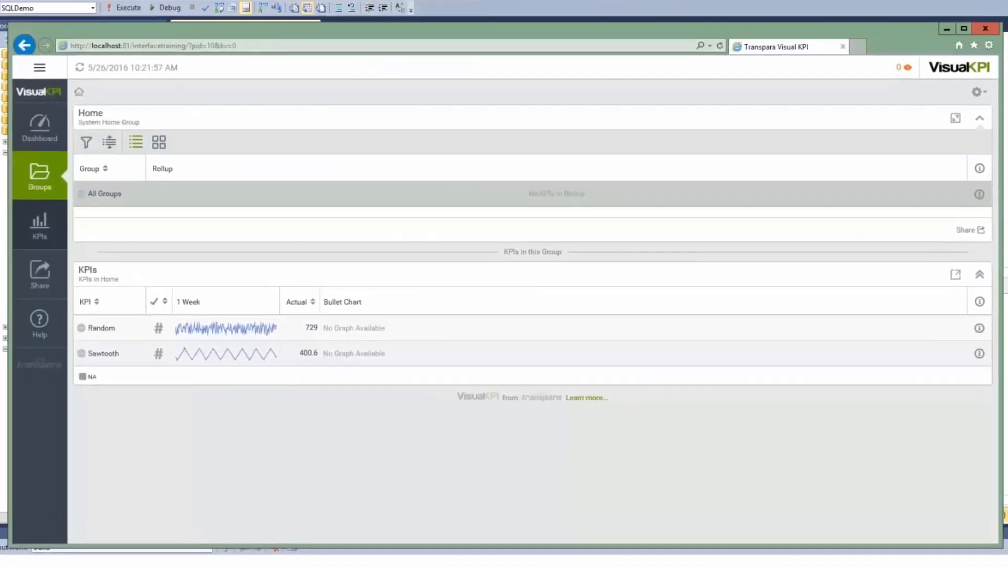
pyautogui.click(227, 335)
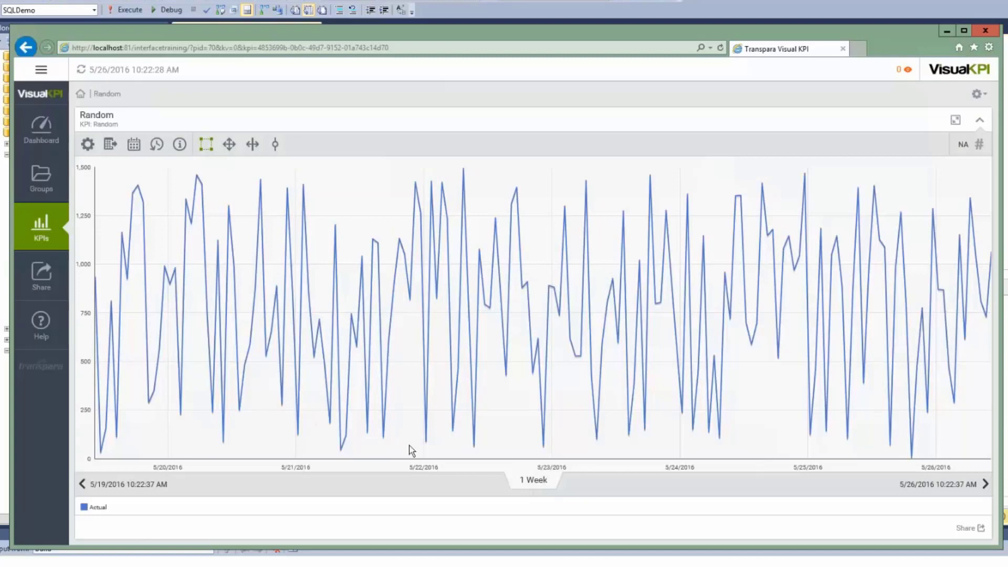
pyautogui.click(176, 491)
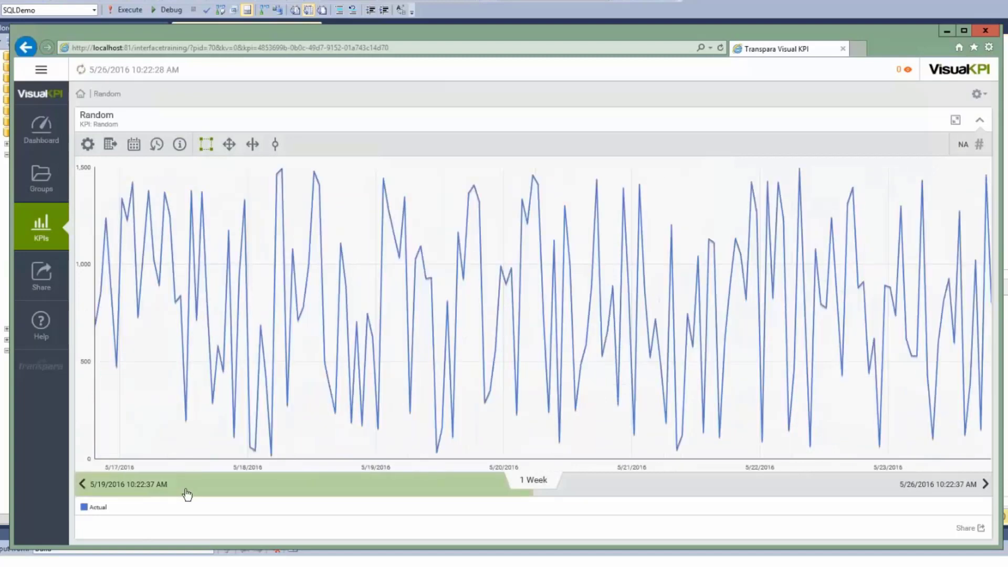
pyautogui.click(204, 149)
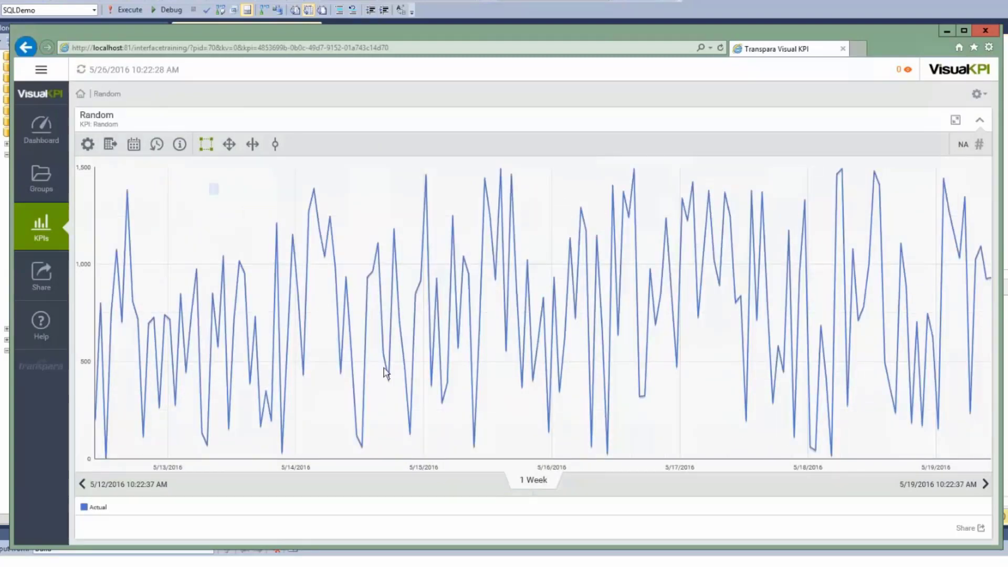
pyautogui.moveTo(209, 183); pyautogui.dragTo(400, 393)
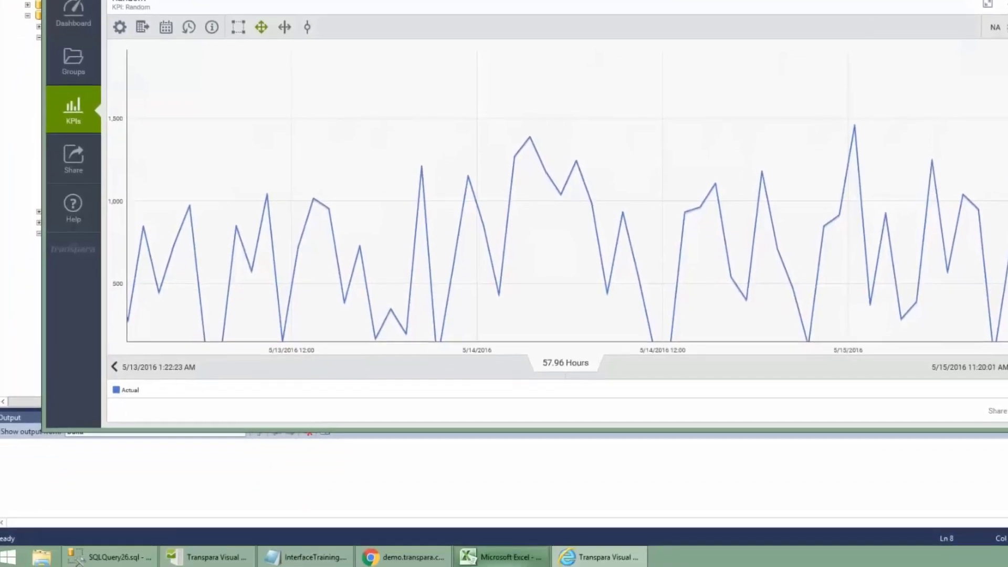
# Switch to the KPI worksheet in Excel and set the Random KPI's Target to 50
pyautogui.click(469, 555)
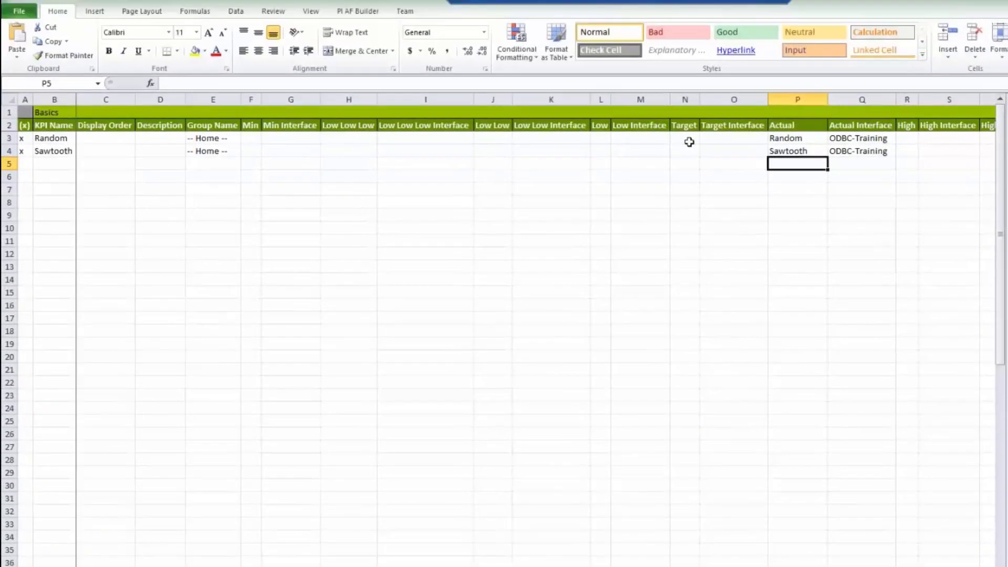
pyautogui.click(688, 151)
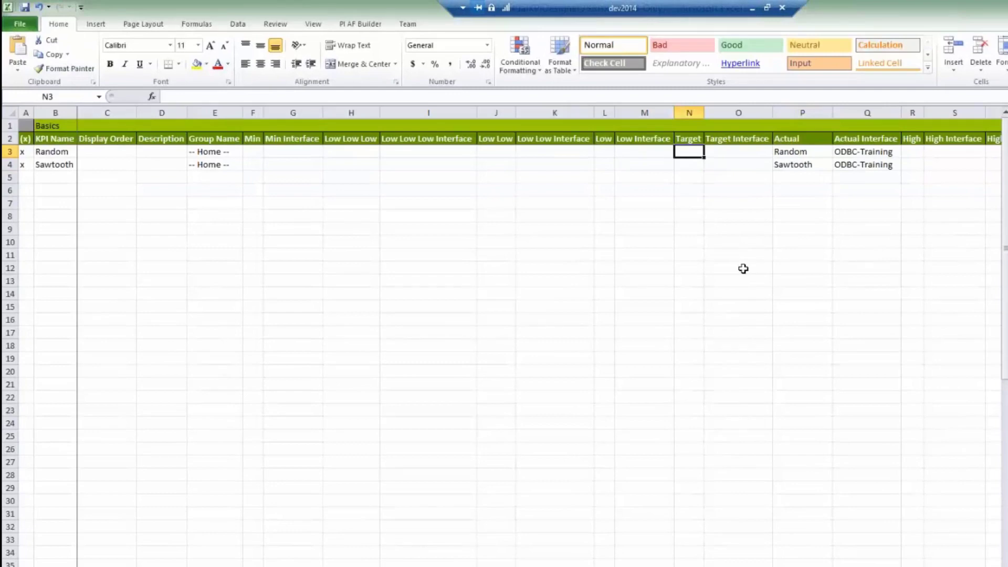
pyautogui.write('50')
pyautogui.press('Tab')
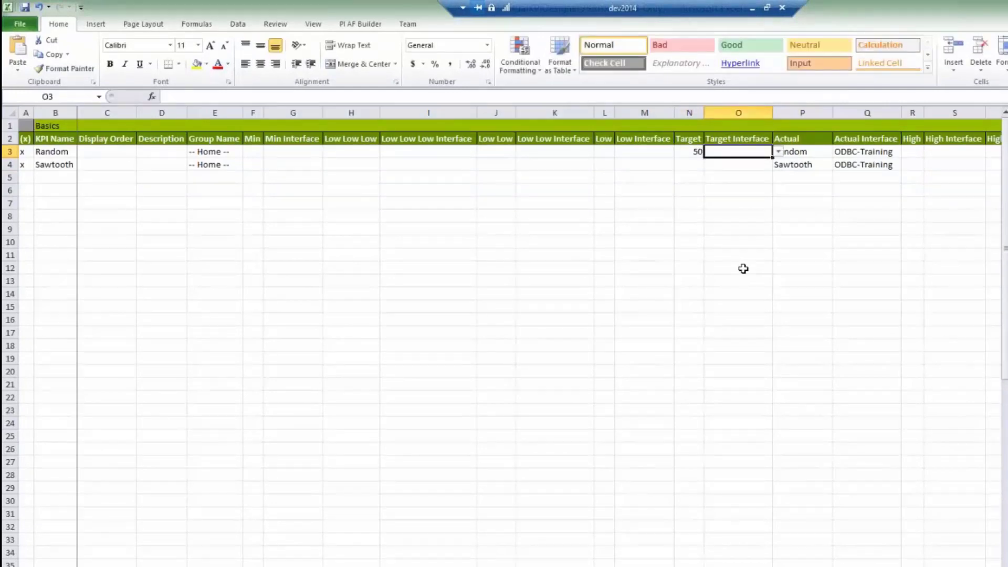
# Set the Random KPI's High limit to 75 and save the KPIs
pyautogui.press('Left')
pyautogui.press('Left')
pyautogui.press('Left')
pyautogui.press('Right')
pyautogui.press('Right')
pyautogui.press('Right')
pyautogui.press('Right')
pyautogui.press('Right')
pyautogui.press('Right')
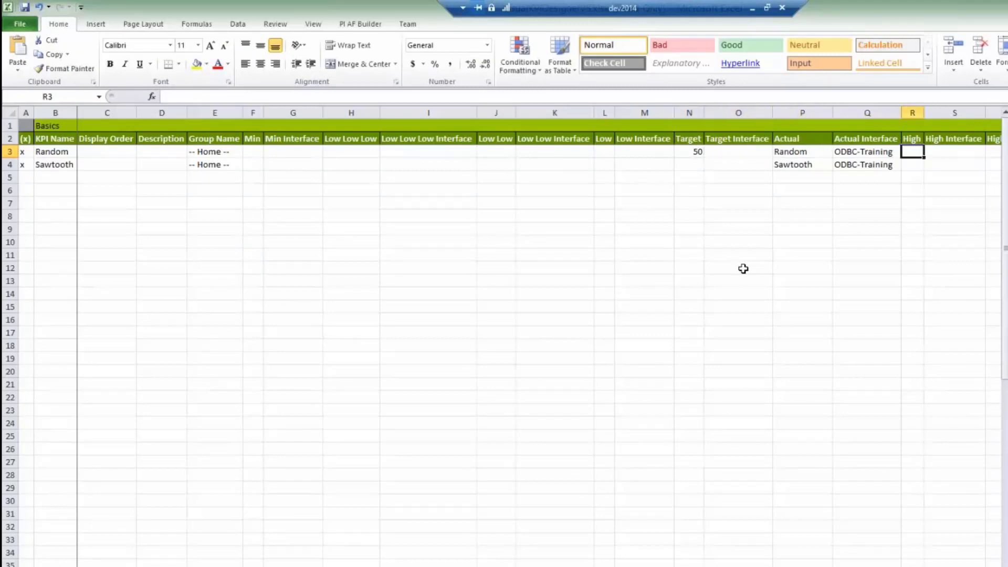
pyautogui.write('75')
pyautogui.click(912, 307)
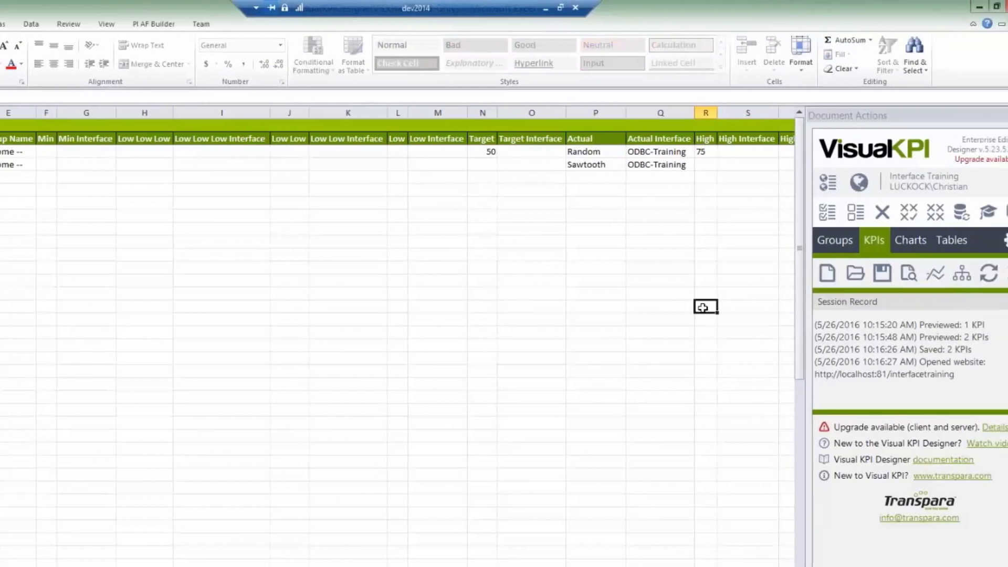
pyautogui.click(847, 273)
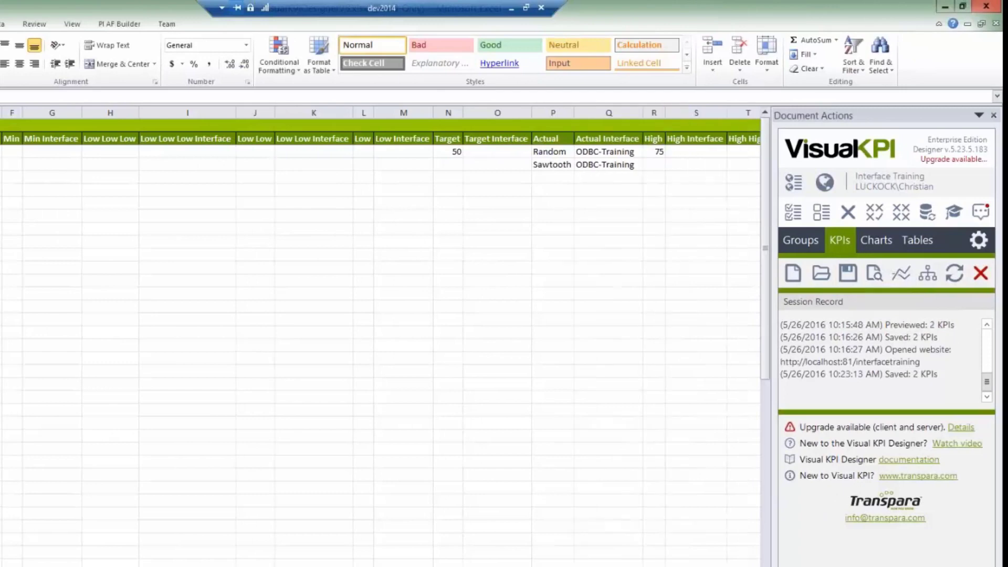
# Check the Random KPI's Target and High cells, and switch to the Visual KPI site in the browser to view both limits on its trend
pyautogui.moveTo(456, 152); pyautogui.dragTo(494, 155)
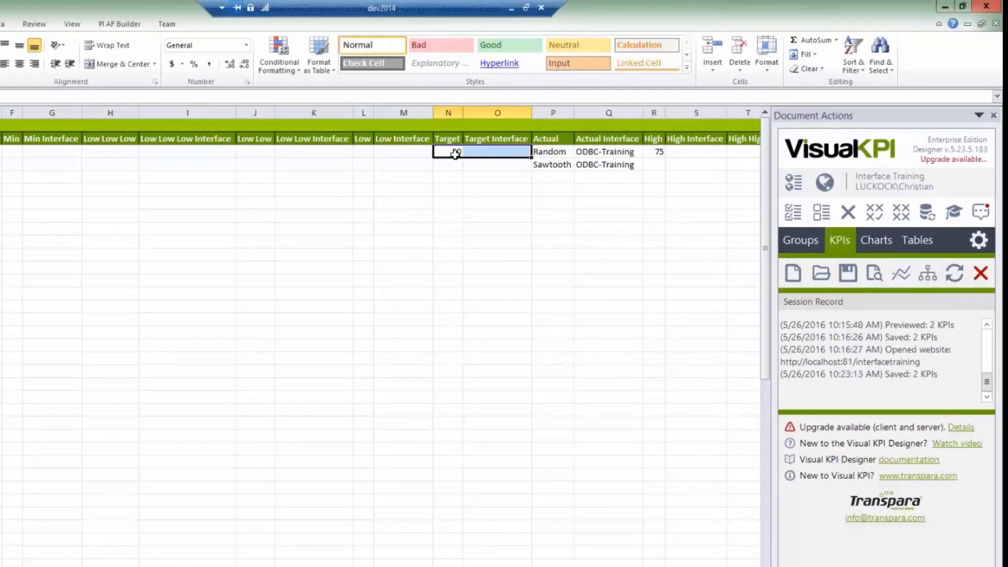
pyautogui.click(454, 152)
pyautogui.click(659, 153)
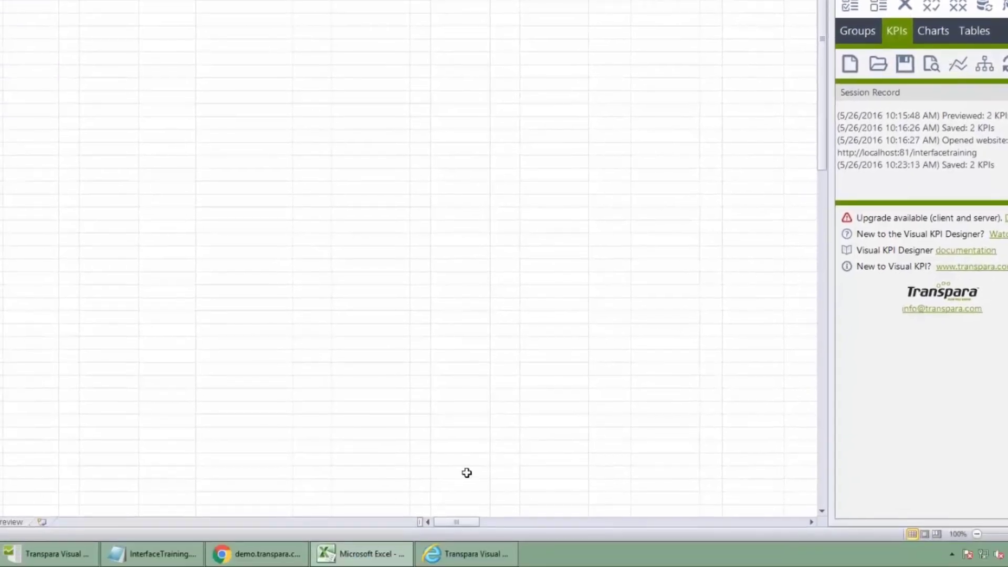
pyautogui.click(447, 549)
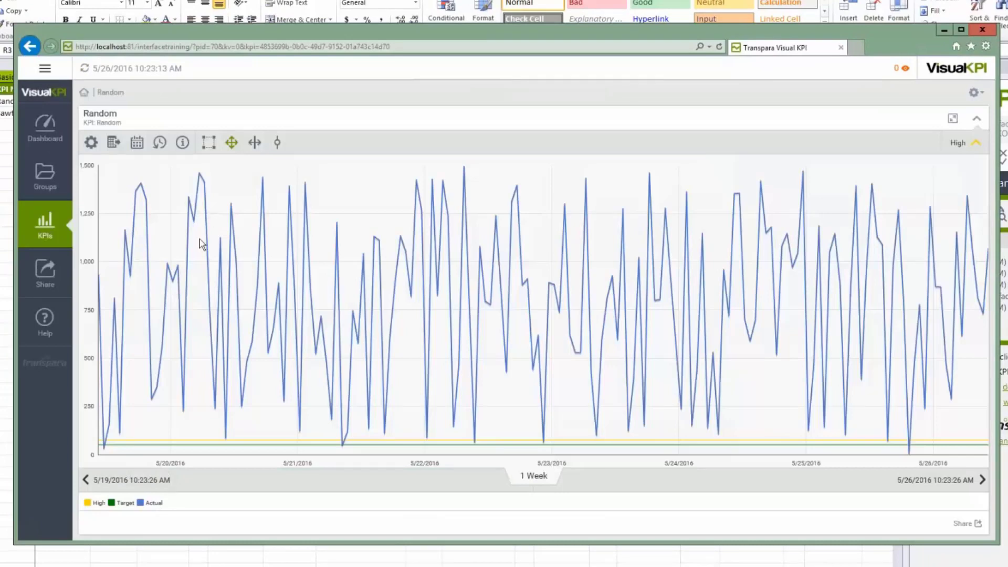
# Return to the KPI worksheet in Excel, set the Random KPI's High limit to 1000 and save the KPIs
pyautogui.click(599, 10)
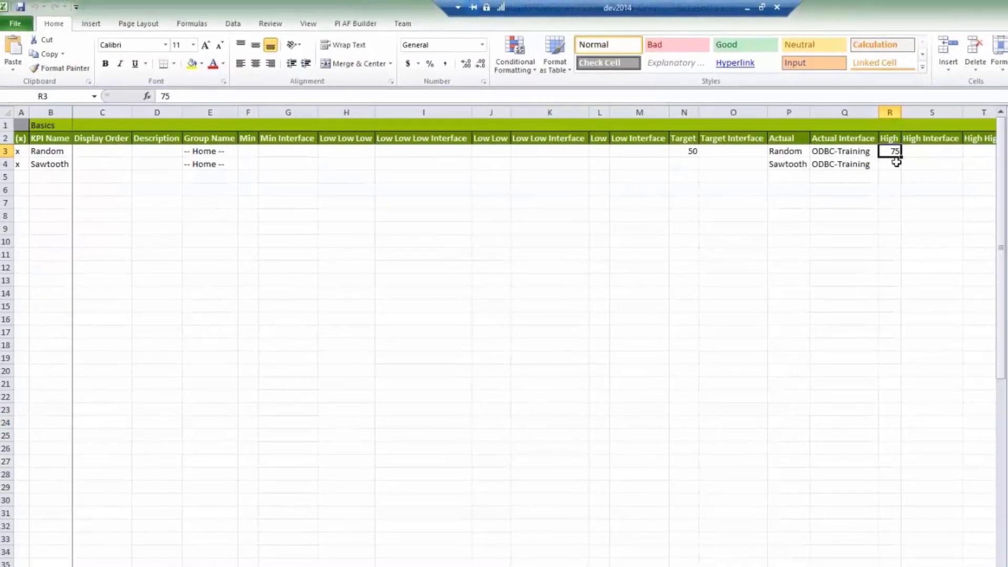
pyautogui.write('1000')
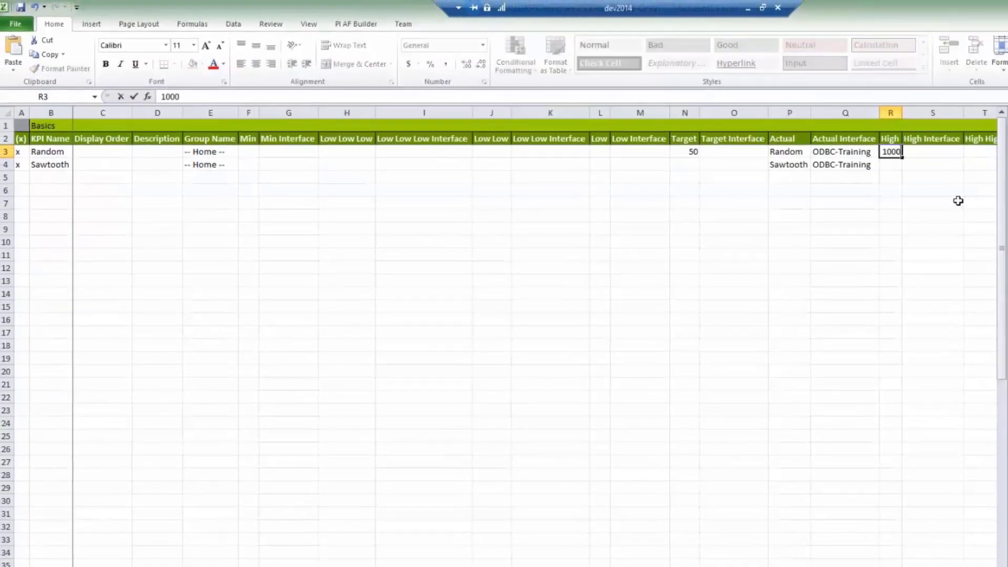
pyautogui.moveTo(894, 355); pyautogui.dragTo(893, 347)
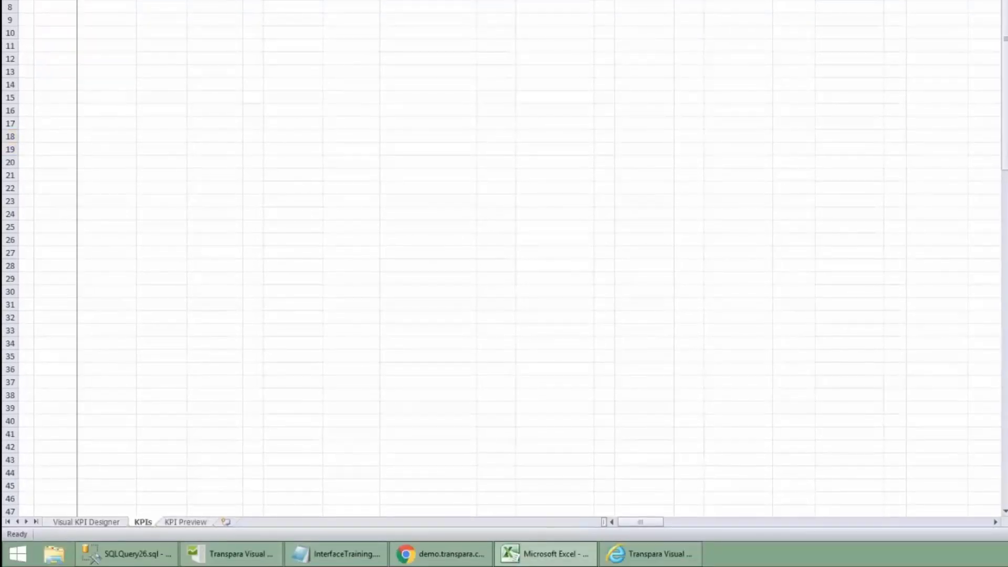
# Refresh the Random KPI's trend on the Visual KPI site to examine its High line, and go back to the KPI list
pyautogui.click(603, 552)
pyautogui.press('F5')
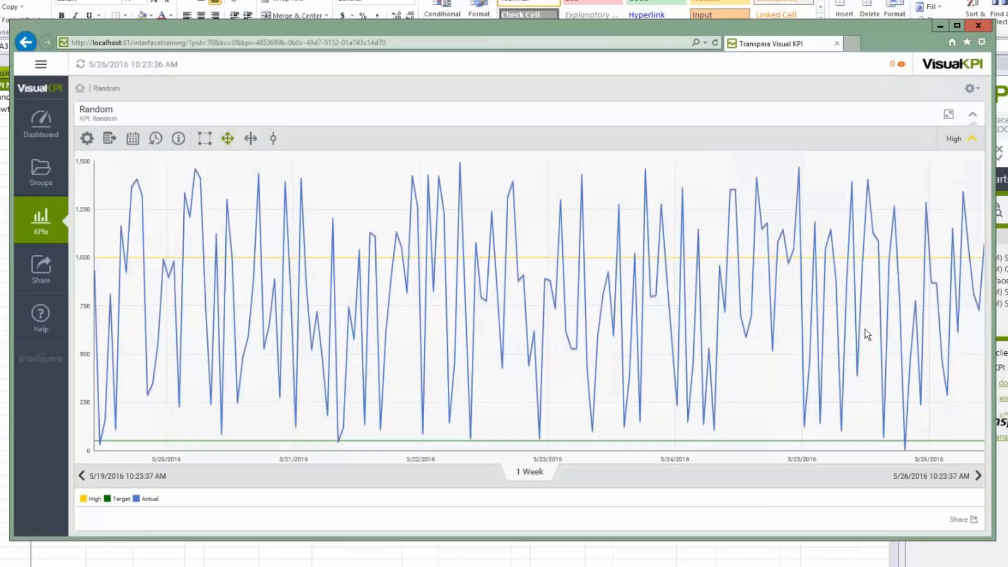
pyautogui.click(37, 219)
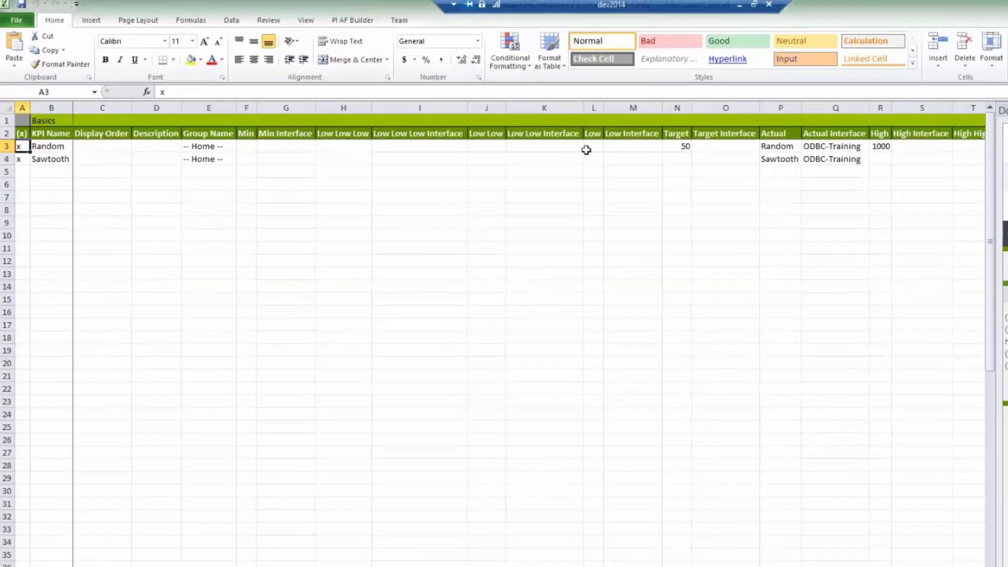
# Copy the Sawtooth KPI's Actual and Actual Interface into the Random KPI's Target and Target Interface in Excel, and save the KPIs
pyautogui.moveTo(784, 158); pyautogui.dragTo(837, 163)
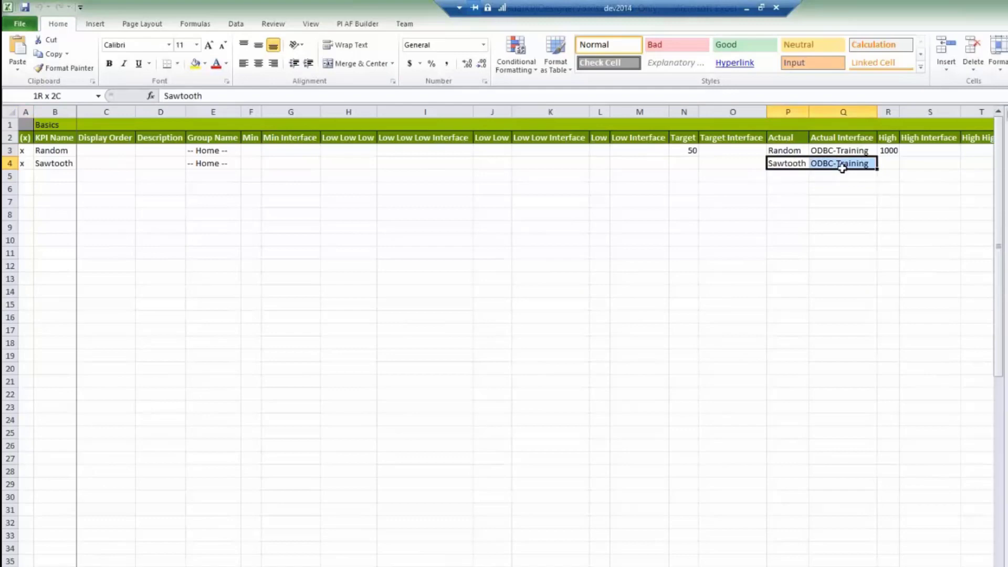
pyautogui.hotkey('ctrl', 'c')
pyautogui.click(685, 150)
pyautogui.hotkey('ctrl', 'v')
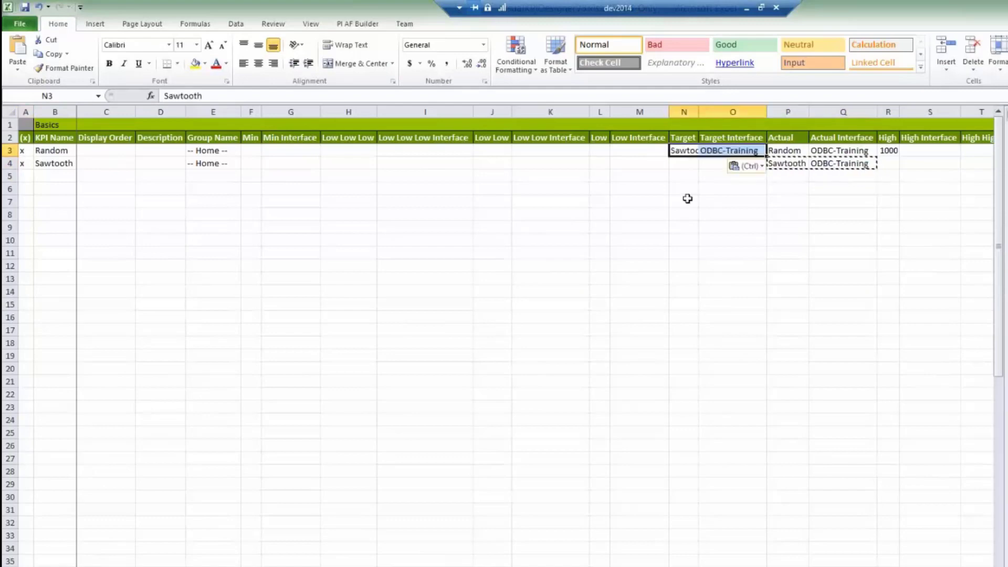
pyautogui.click(651, 200)
pyautogui.click(682, 154)
pyautogui.hotkey('ctrl', 'z')
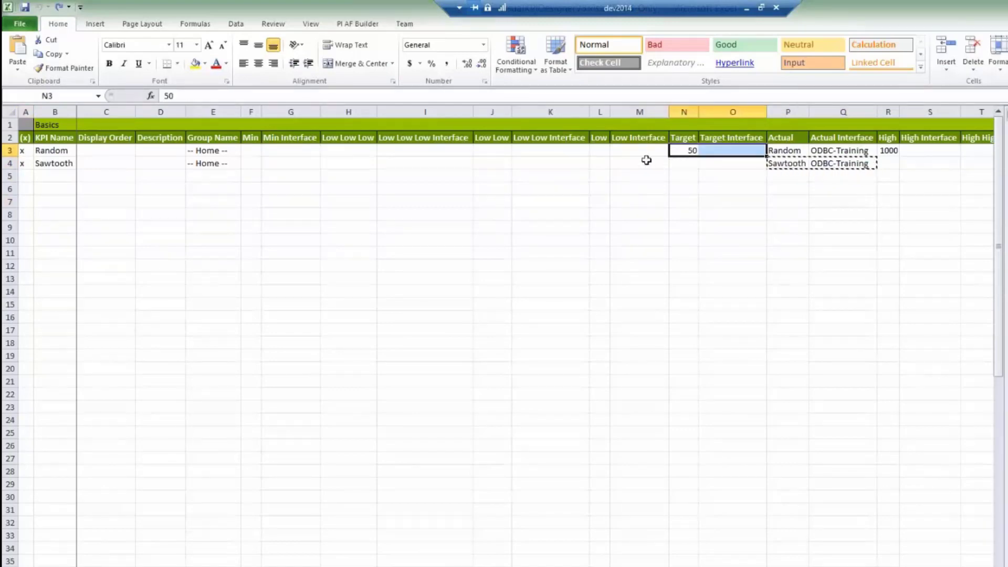
pyautogui.hotkey('ctrl', 'v')
pyautogui.click(723, 201)
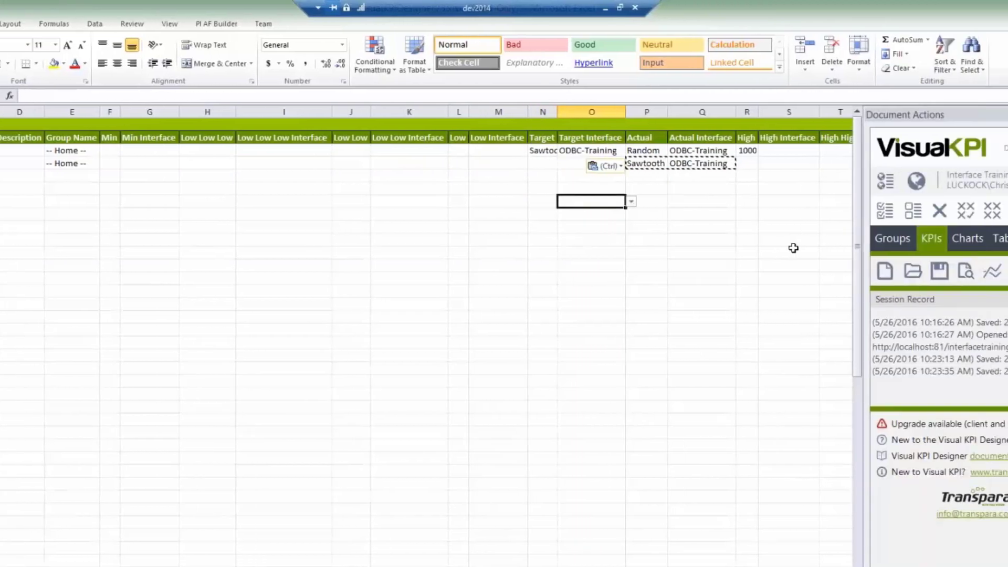
pyautogui.click(855, 271)
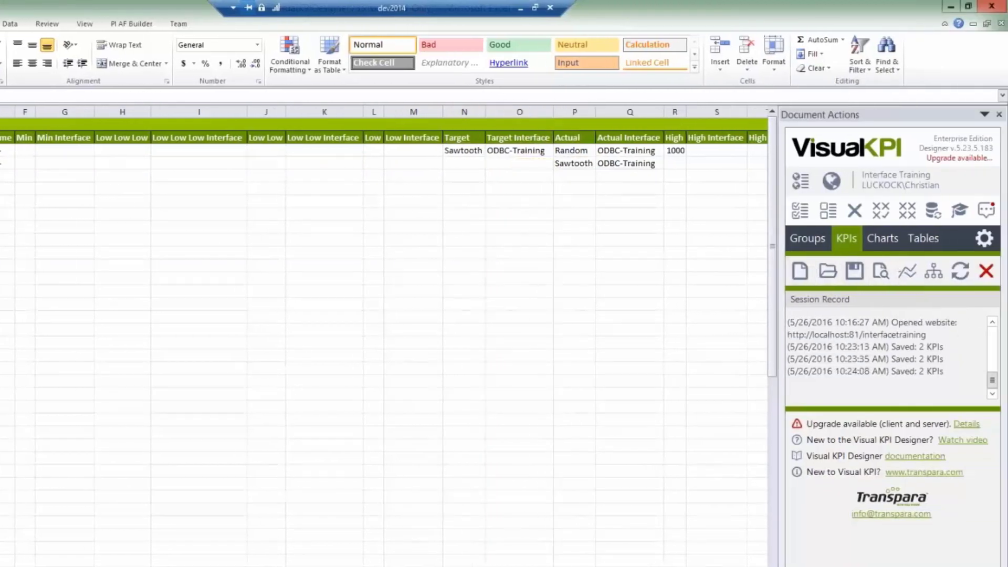
# Refresh the KPI list on the Visual KPI site and examine the Random KPI's trend with its Sawtooth-based target
pyautogui.click(293, 565)
pyautogui.press('F5')
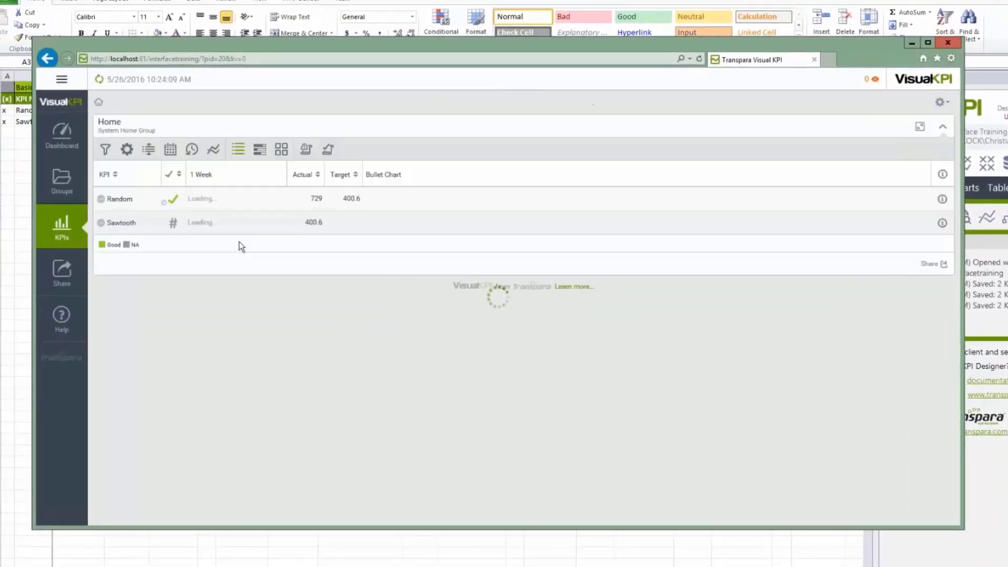
pyautogui.click(215, 200)
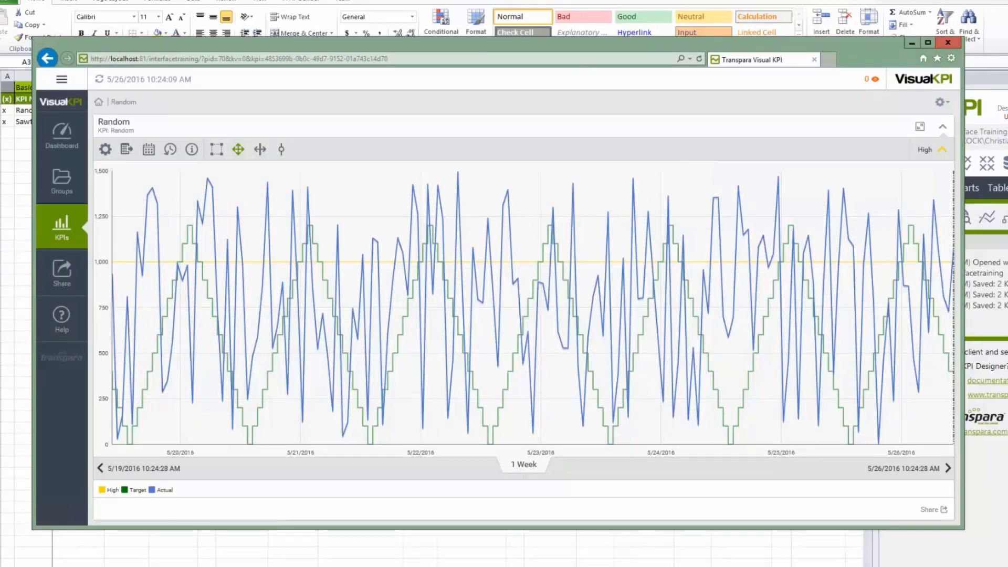
# Back in the KPI worksheet in Excel, set the Random KPI's High High to the expression <[Sawtooth] + [Random]>
pyautogui.click(677, 3)
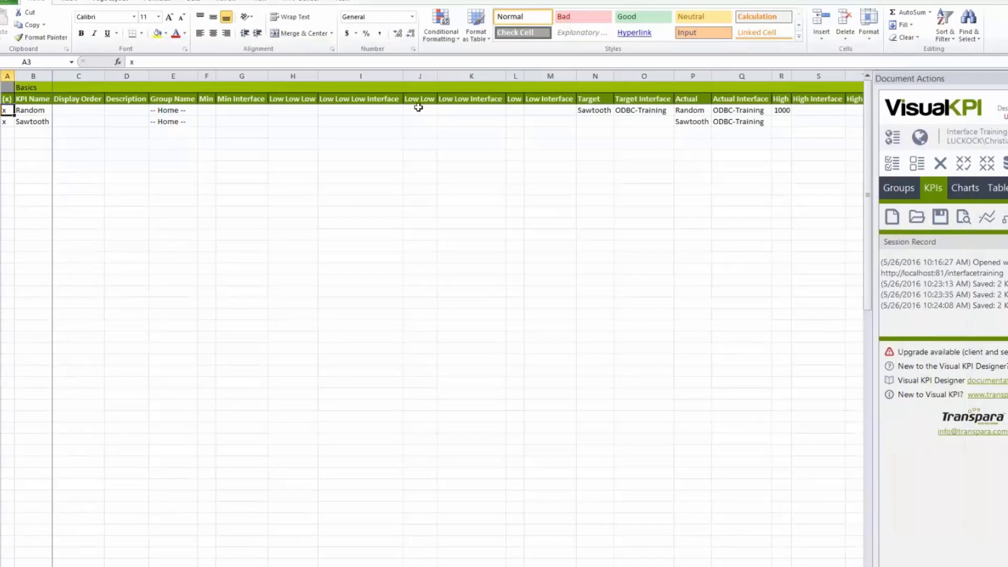
pyautogui.click(509, 110)
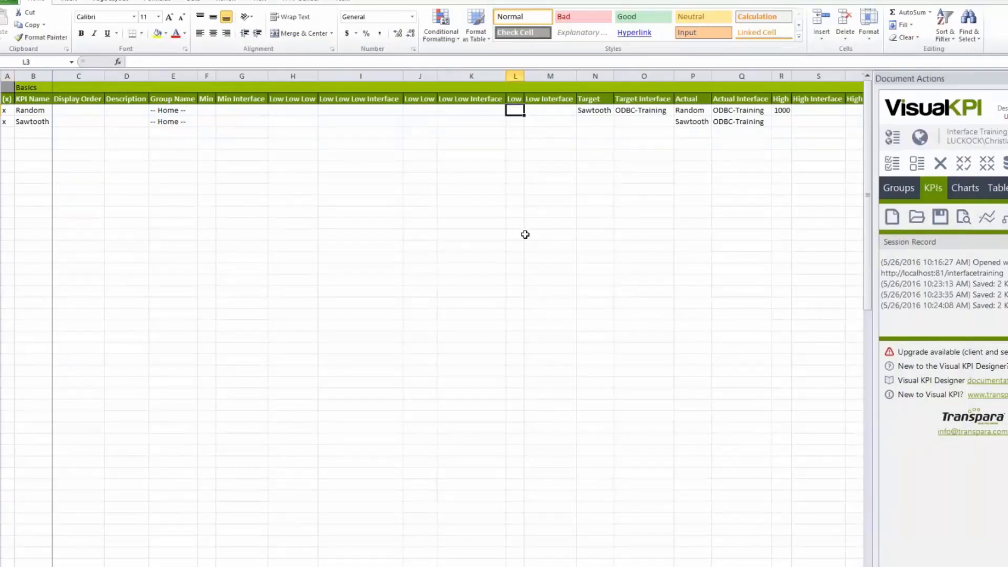
pyautogui.click(853, 110)
pyautogui.write('[')
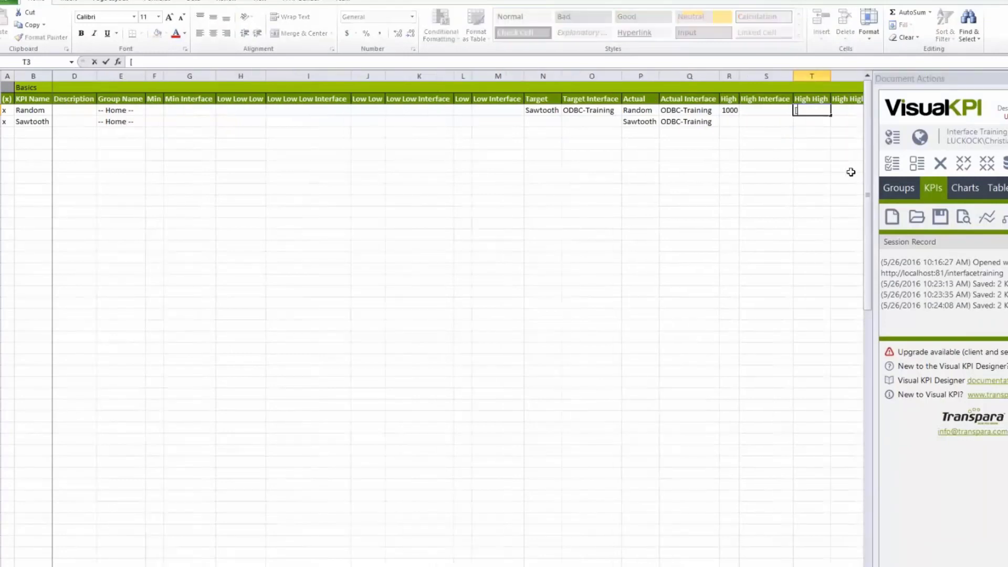
pyautogui.write('Sawtot')
pyautogui.press('Return')
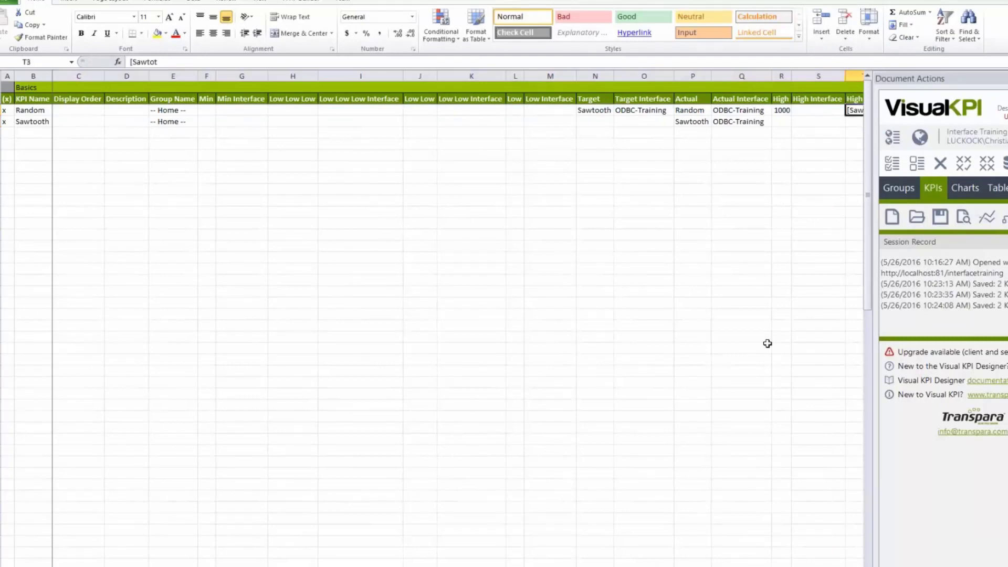
pyautogui.hscroll(5, 625, 446)
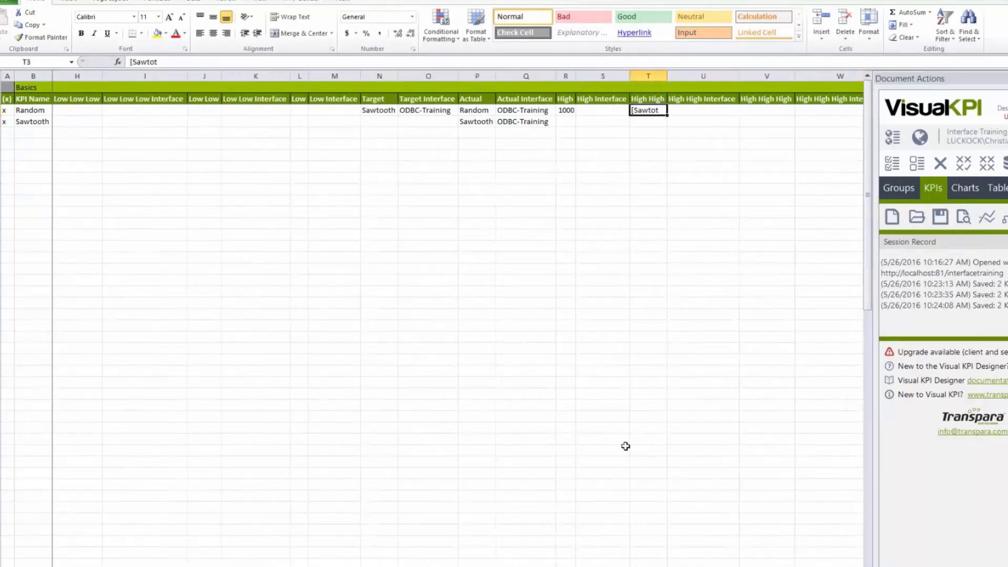
pyautogui.write('<[')
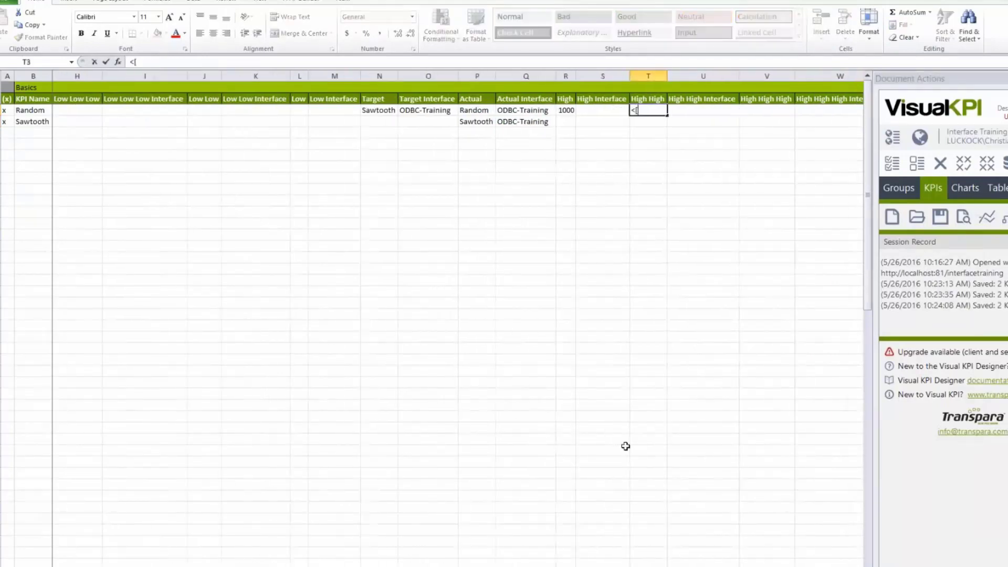
pyautogui.write('Sawtooth')
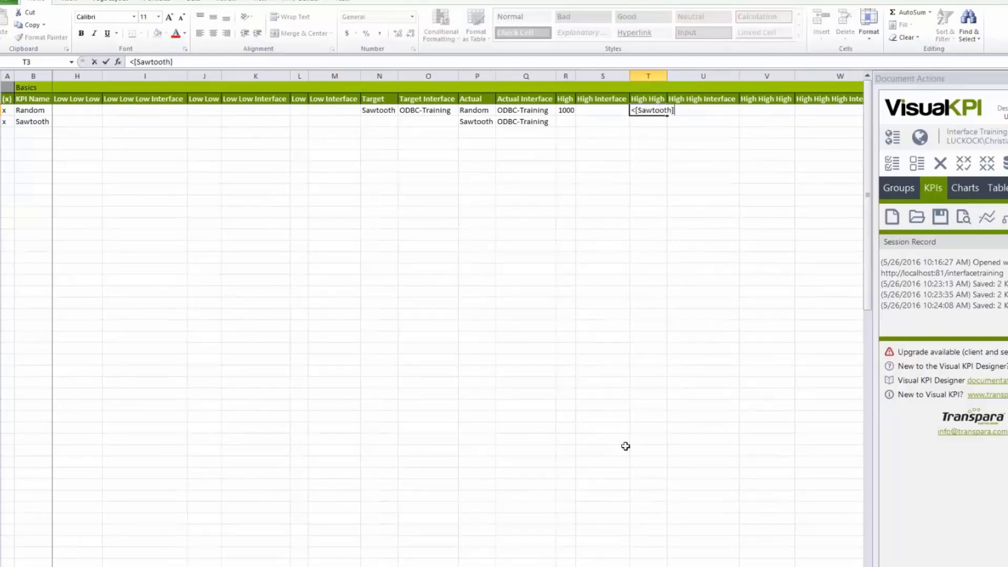
pyautogui.write('*')
pyautogui.press('BackSpace')
pyautogui.press('BackSpace')
pyautogui.write('+ [Ra')
pyautogui.press('BackSpace')
pyautogui.press('BackSpace')
pyautogui.press('BackSpace')
pyautogui.write('[Random]>')
pyautogui.moveTo(723, 291); pyautogui.dragTo(723, 279)
# Set the Random KPI's High High Interface to ODBC-Training
pyautogui.click(702, 113)
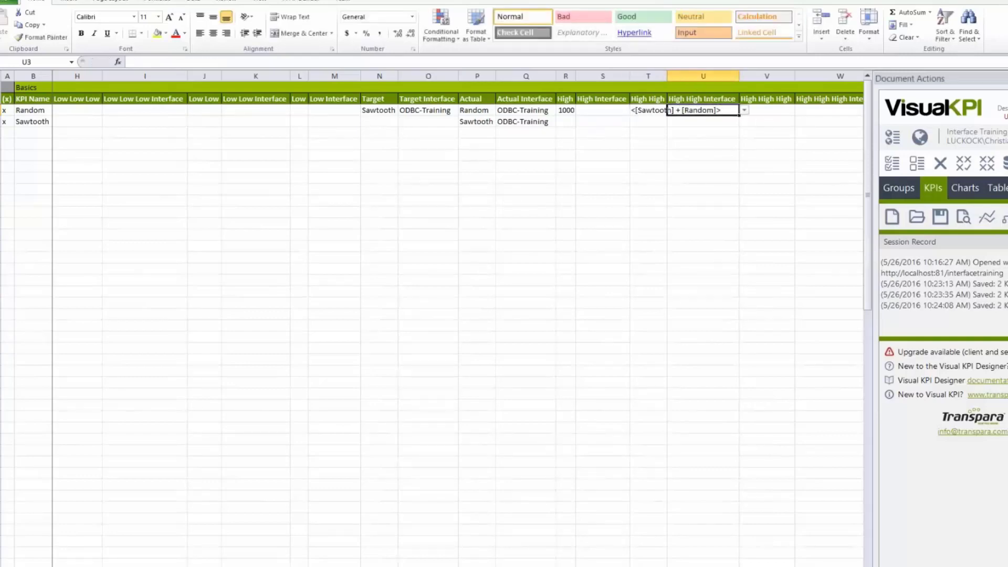
pyautogui.click(744, 111)
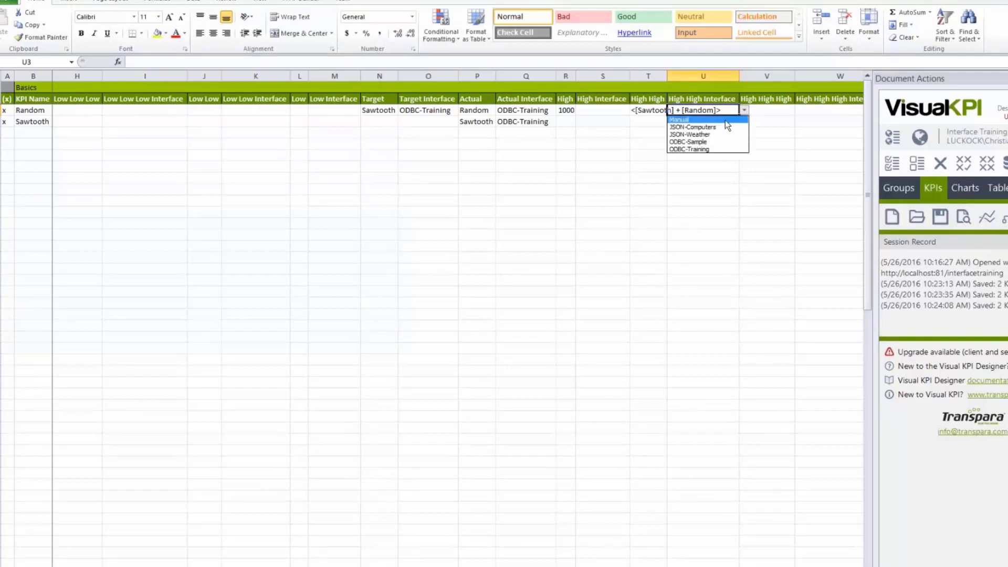
pyautogui.click(704, 149)
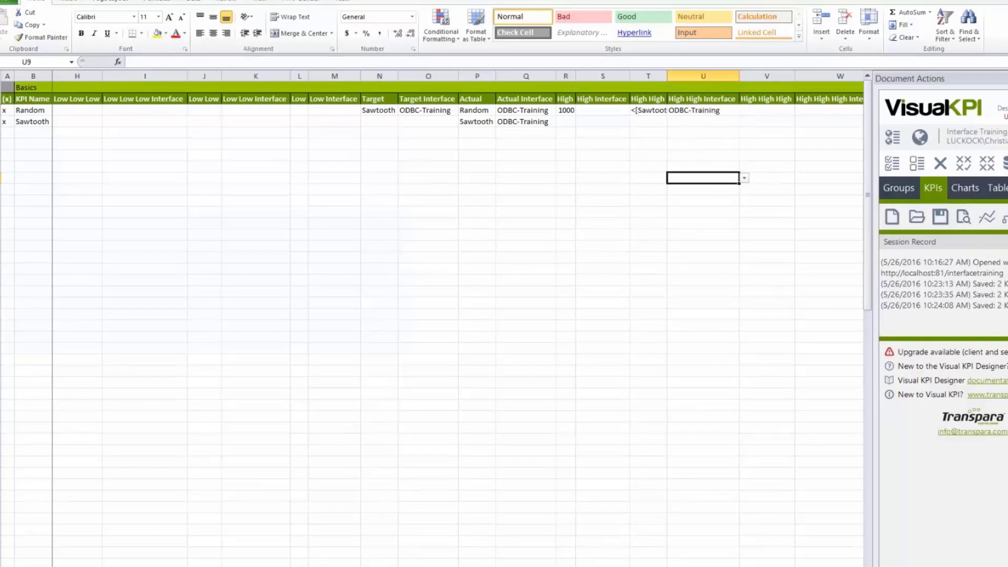
# Preview the KPIs and check the Random KPI's Target, Actual and High High values
pyautogui.click(963, 217)
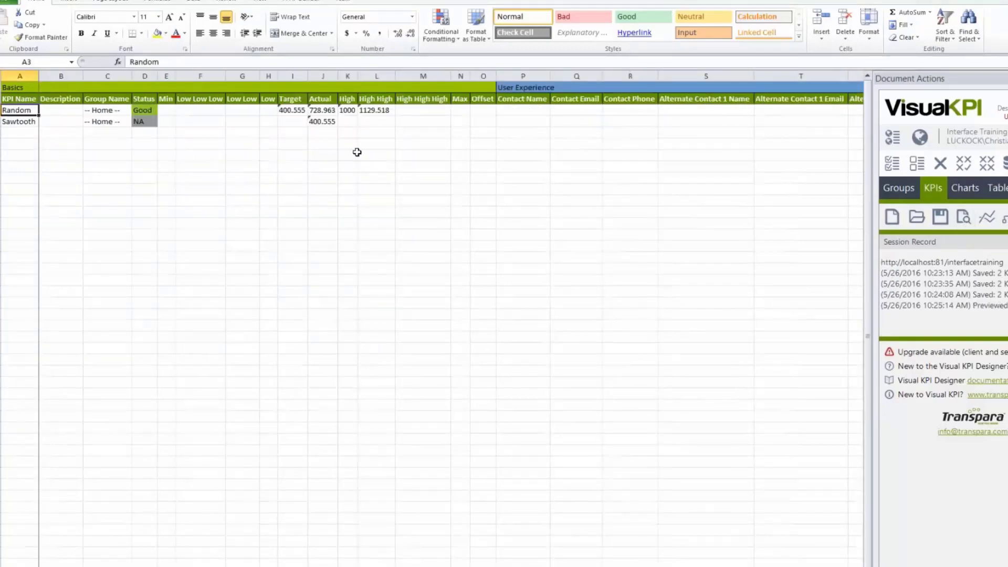
pyautogui.click(296, 111)
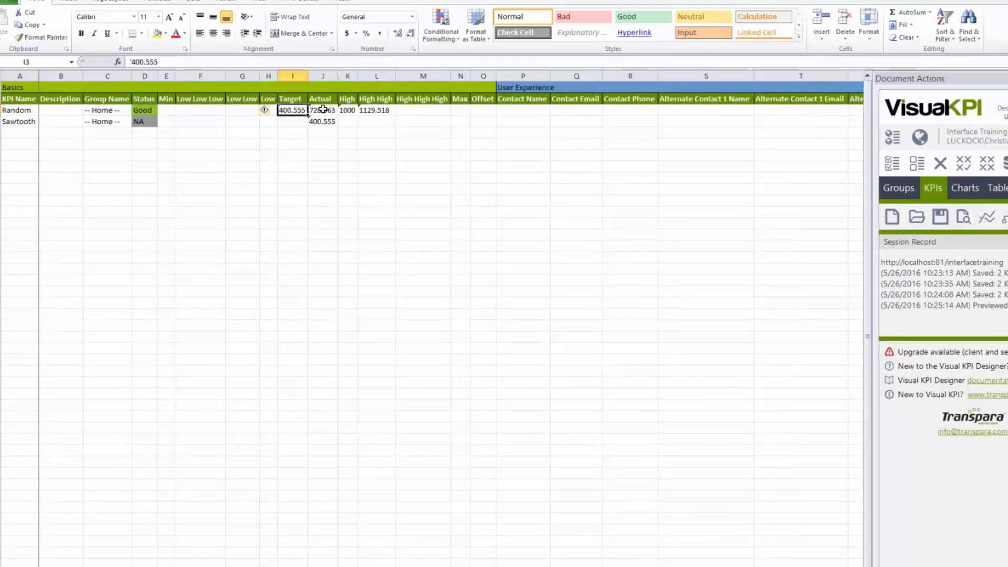
pyautogui.click(323, 109)
pyautogui.click(376, 111)
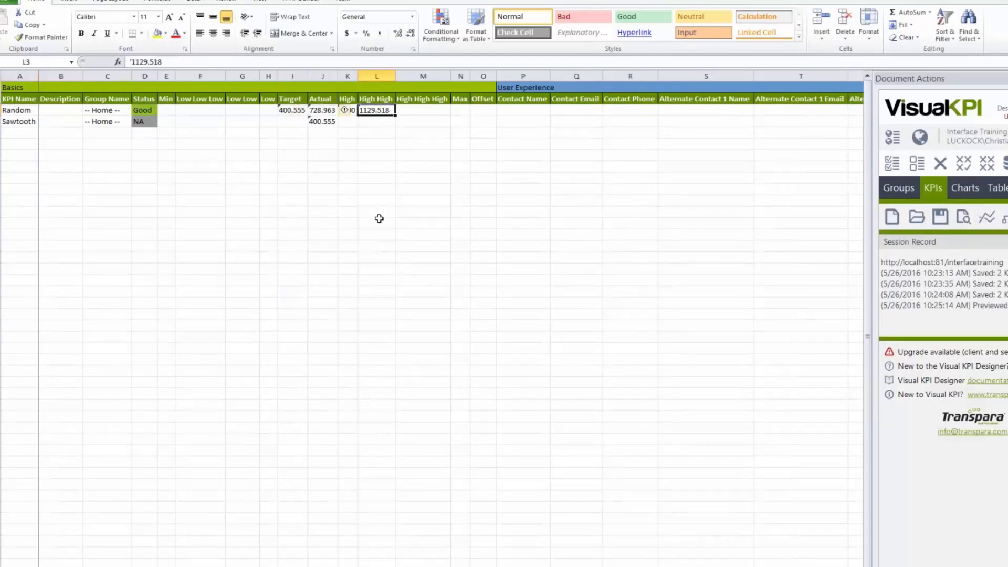
# Save the KPIs, switch to the Visual KPI site in the browser and refresh the Random KPI's trend
pyautogui.click(940, 216)
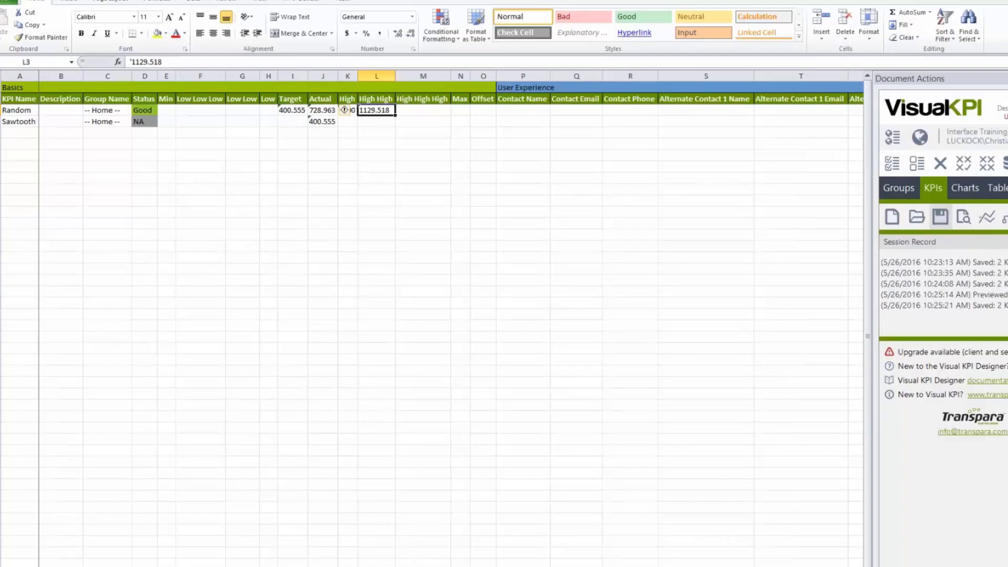
pyautogui.hotkey('alt', 'Tab')
pyautogui.press('F5')
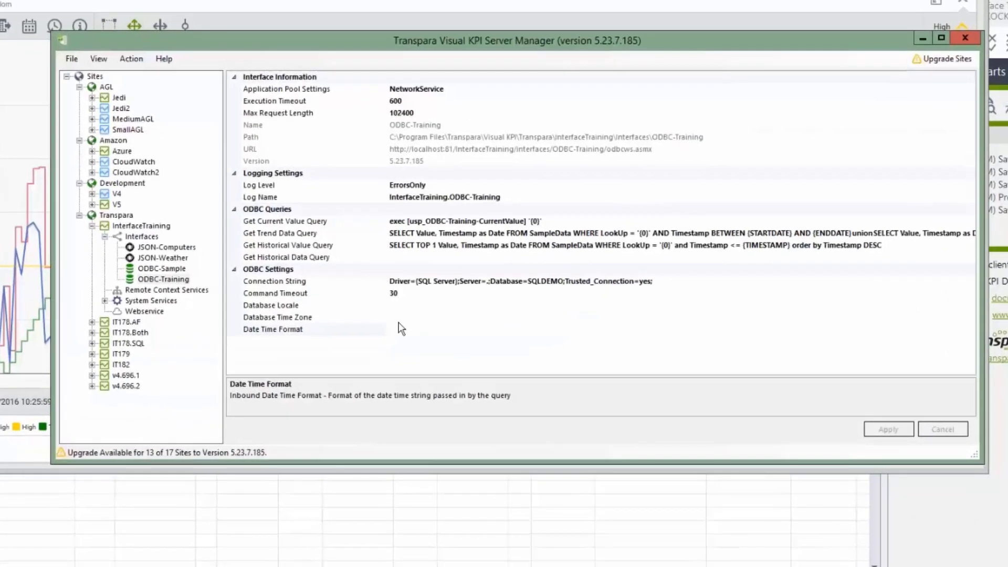
# Review the Database Time Zone and Date Time Format settings of the ODBC-Training interface in the Visual KPI Server Manager
pyautogui.click(400, 317)
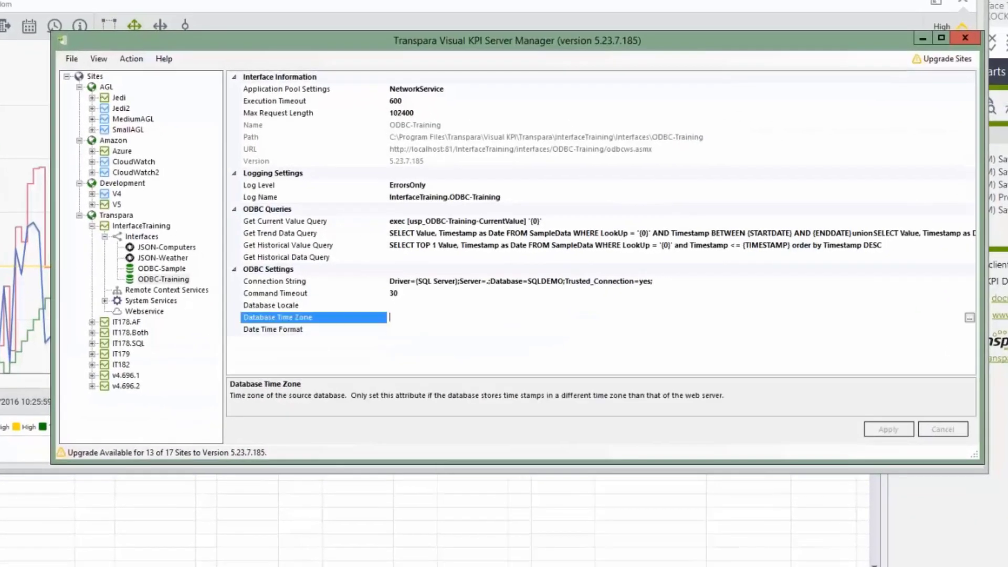
pyautogui.click(404, 330)
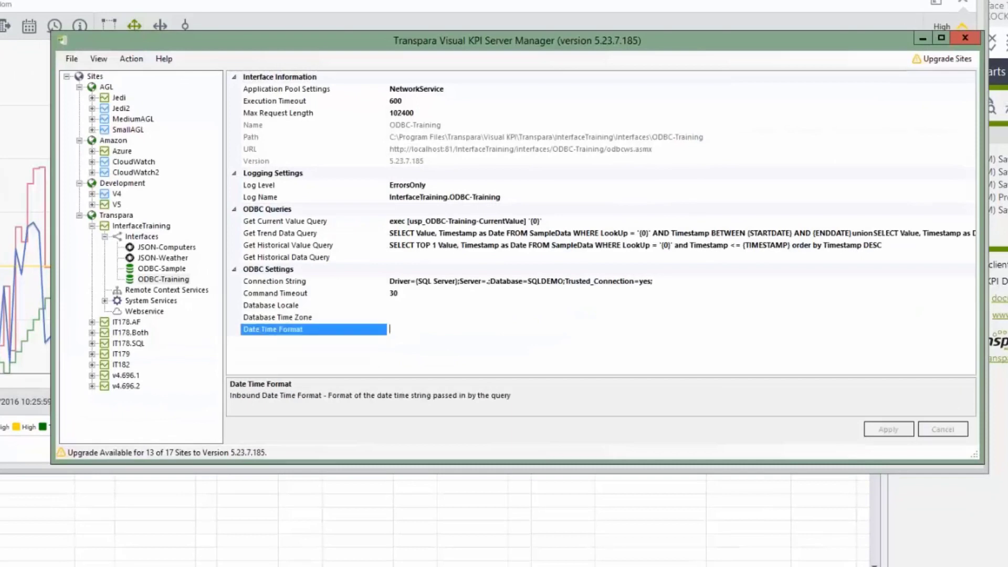
# Browse the time zones offered for the ODBC-Training interface's Database Time Zone and cancel without choosing one
pyautogui.click(411, 319)
pyautogui.click(970, 317)
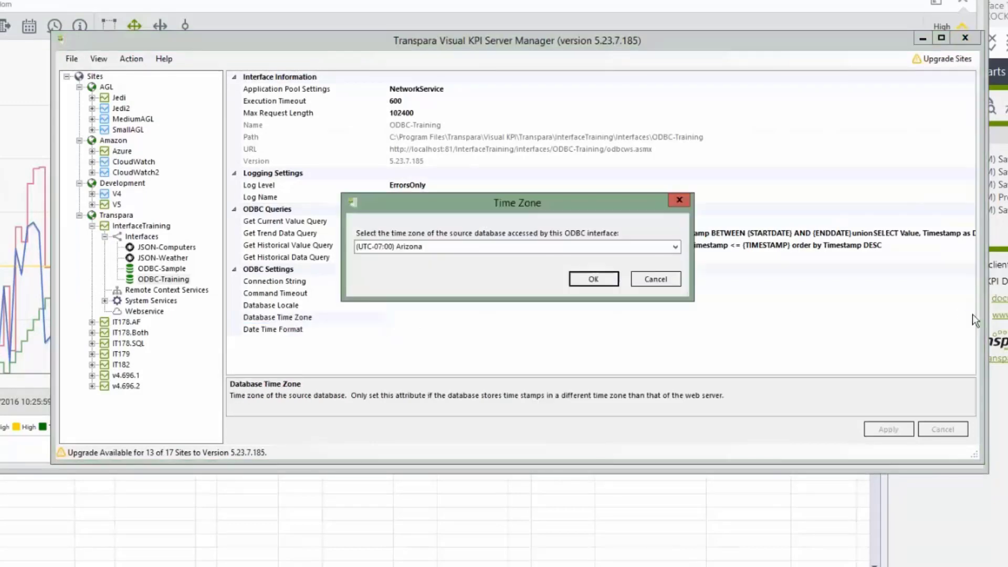
pyautogui.click(663, 250)
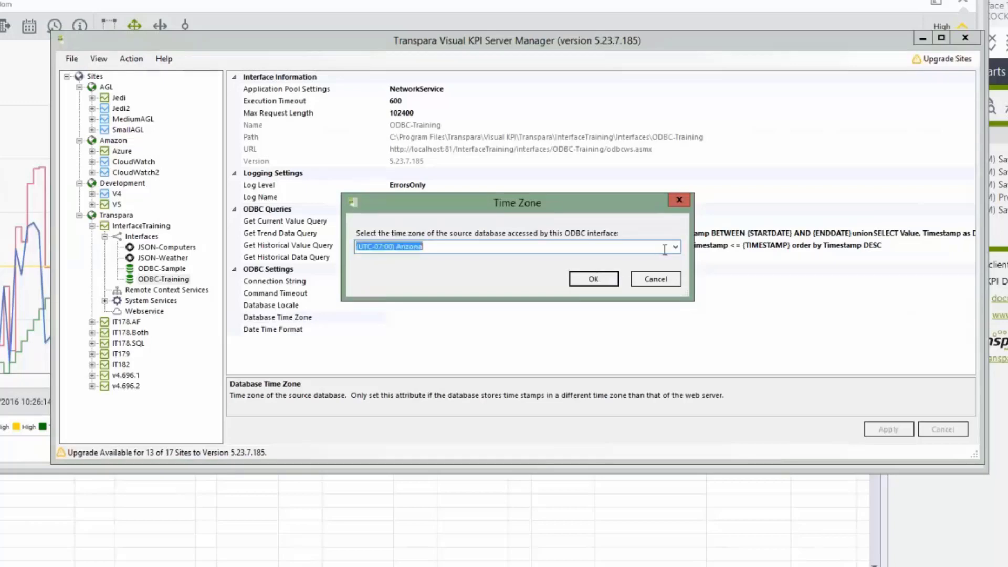
pyautogui.click(675, 247)
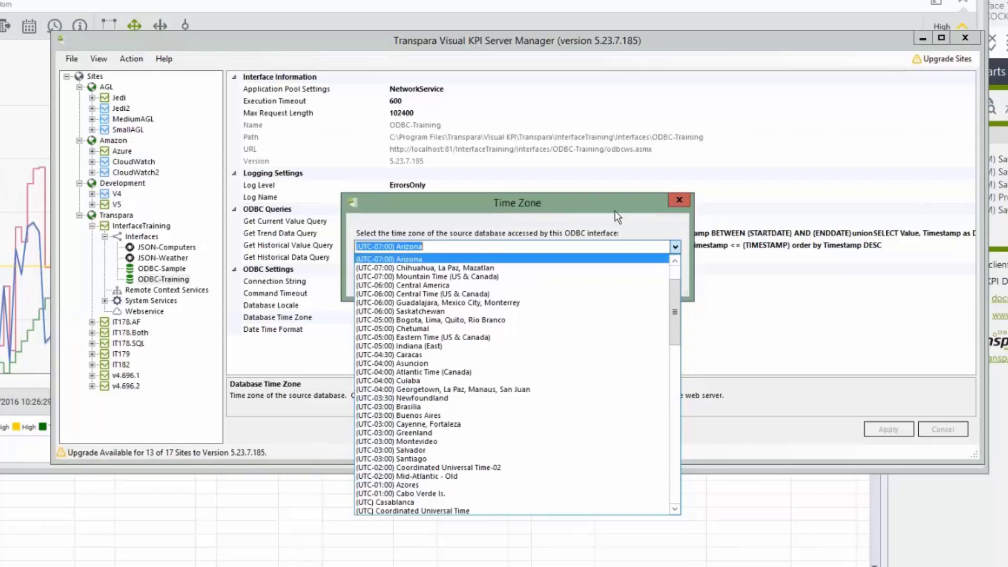
pyautogui.click(629, 219)
pyautogui.click(659, 276)
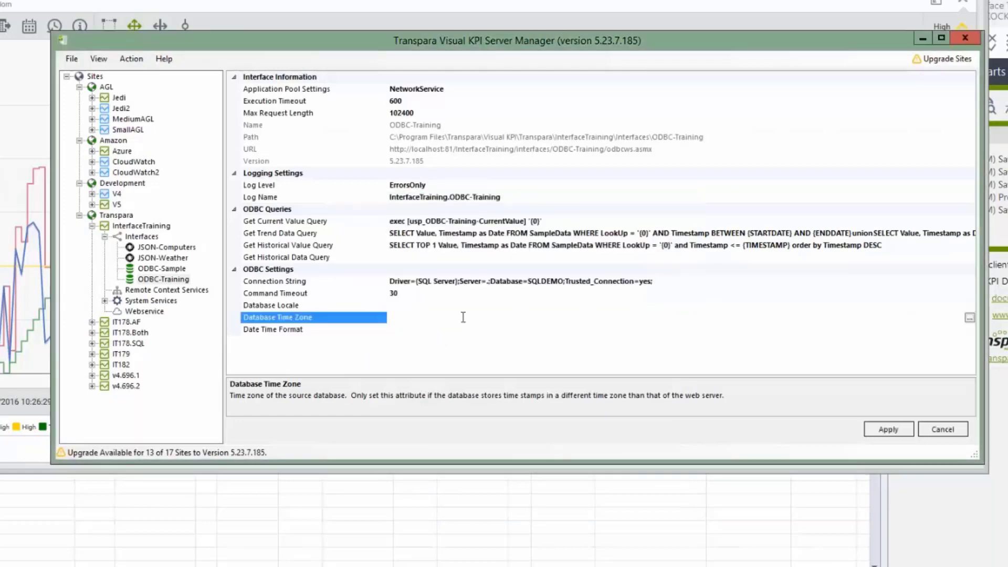
# Review the Date Time Format, Database Time Zone and Database Locale descriptions, and apply the ODBC-Training interface settings
pyautogui.click(434, 329)
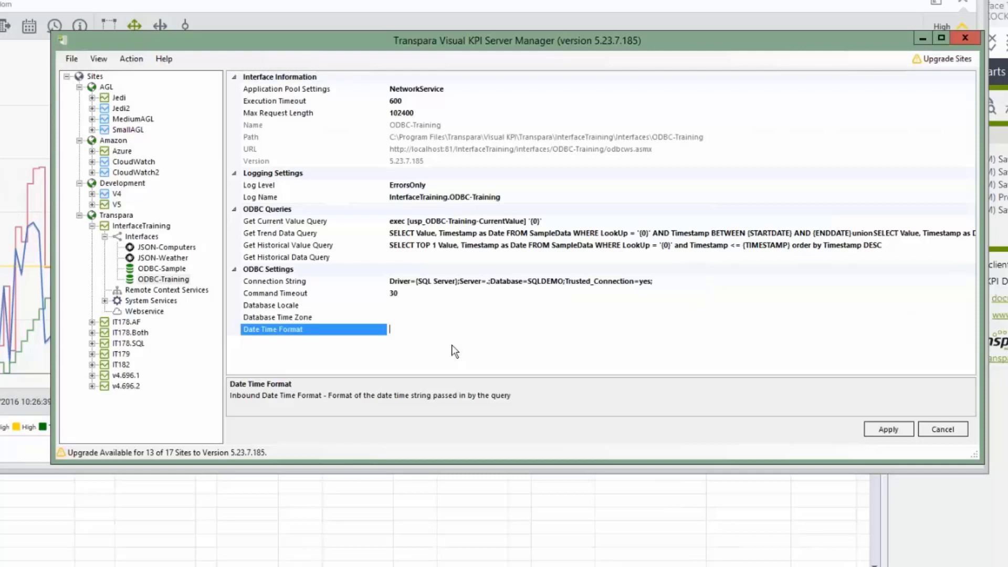
pyautogui.click(401, 318)
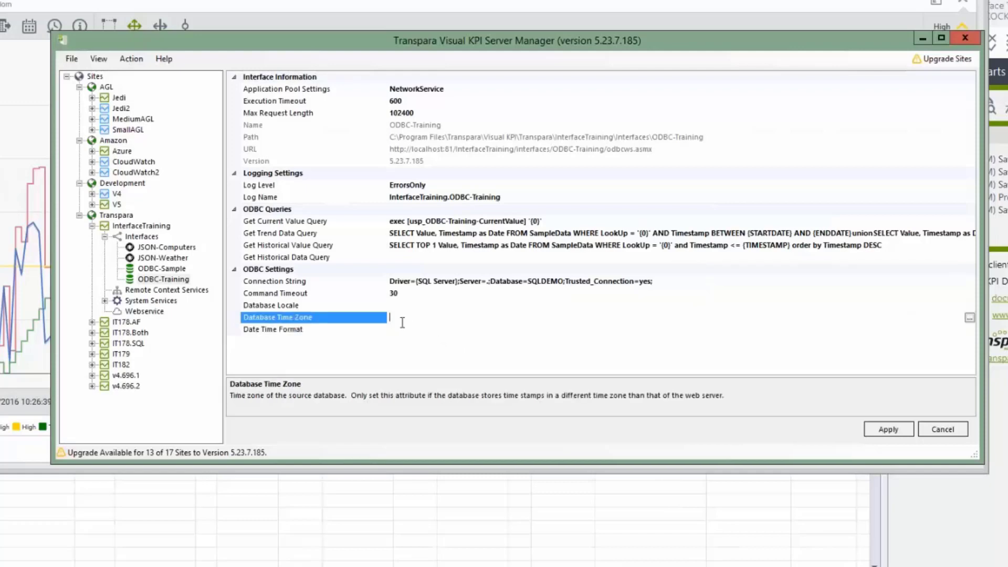
pyautogui.click(402, 328)
pyautogui.click(401, 306)
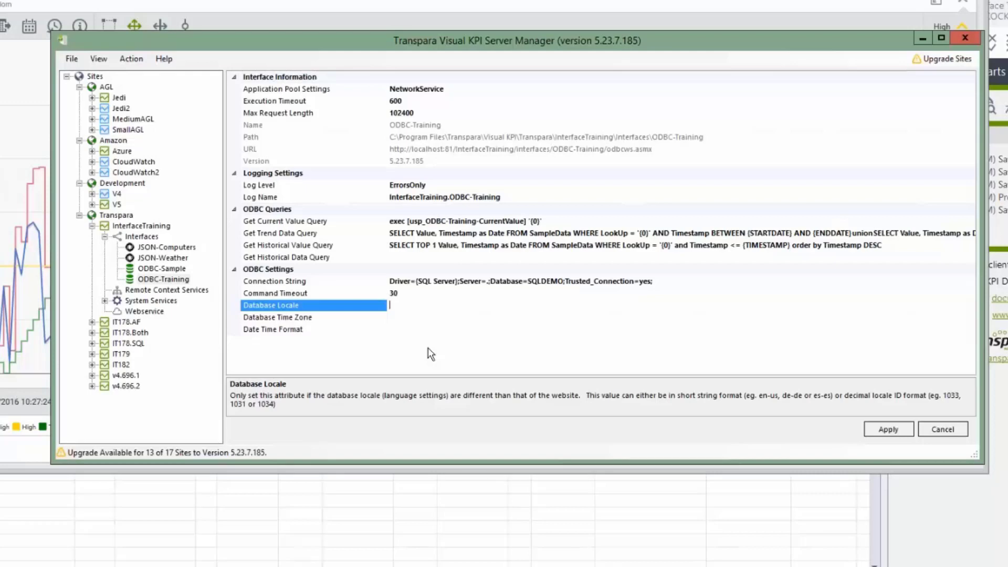
pyautogui.click(867, 425)
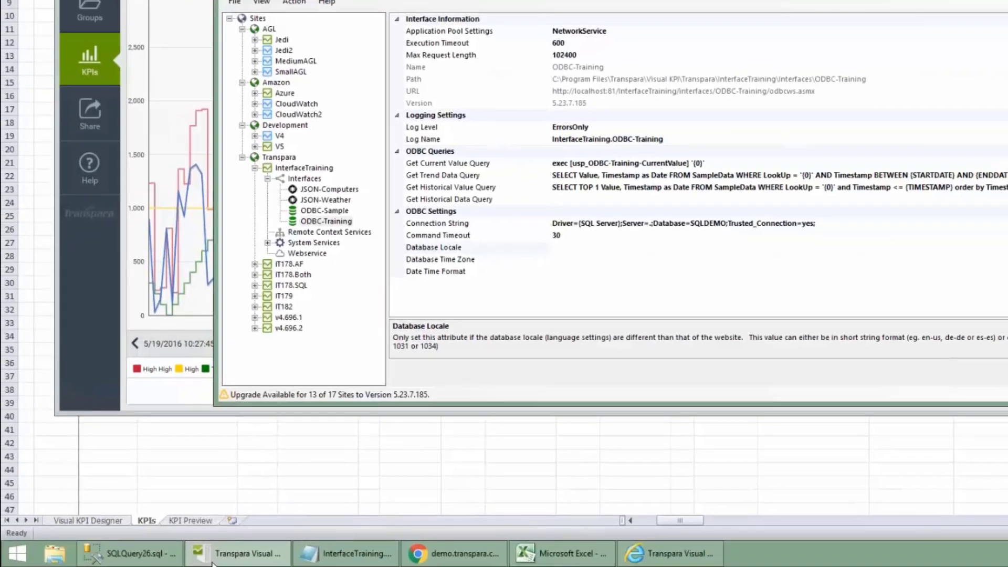
# Switch to SQL Server Management Studio and replace the Value column with {0} in SQLQuery22's Current Value query
pyautogui.click(133, 553)
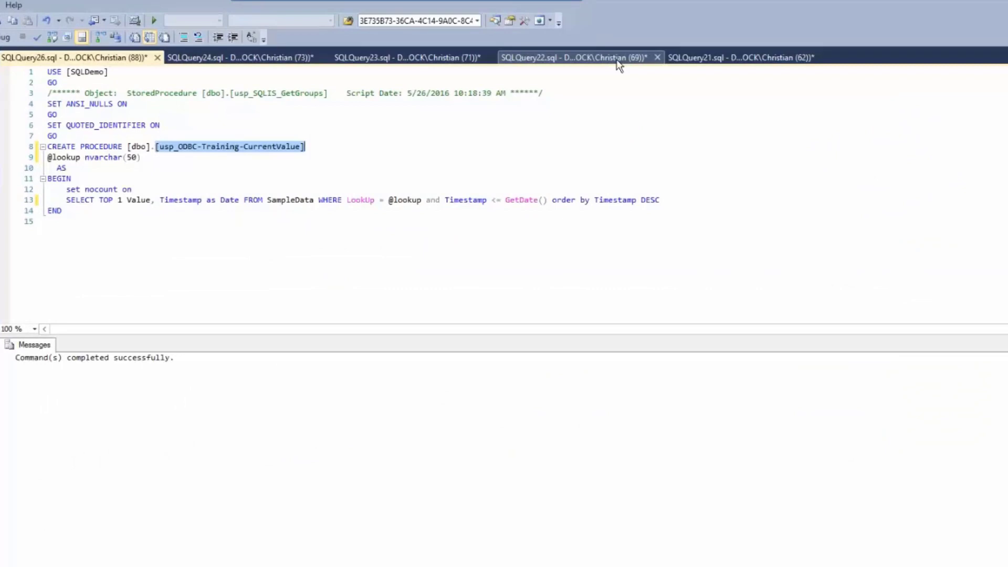
pyautogui.click(619, 59)
pyautogui.click(252, 114)
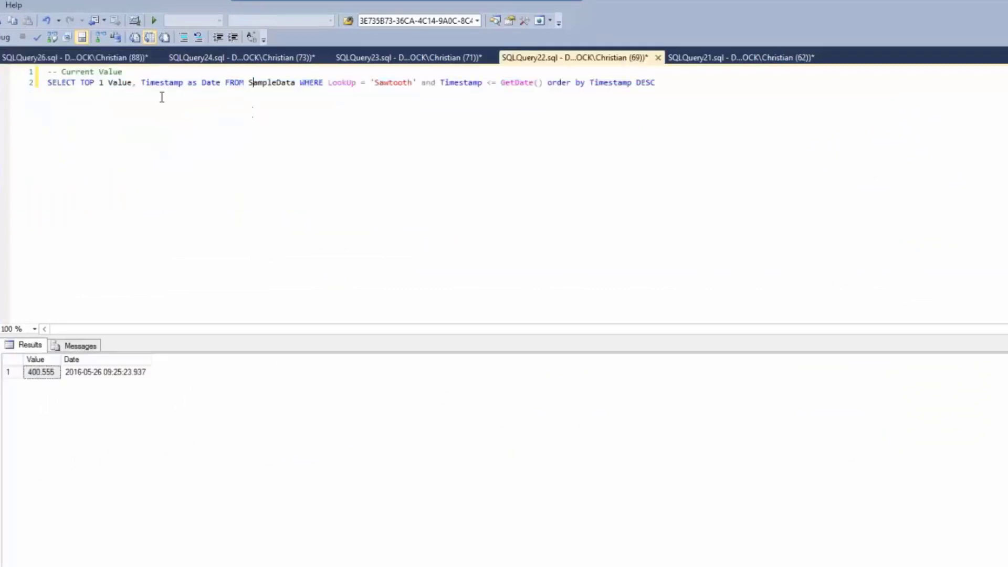
pyautogui.doubleClick(109, 82)
pyautogui.write('{0}')
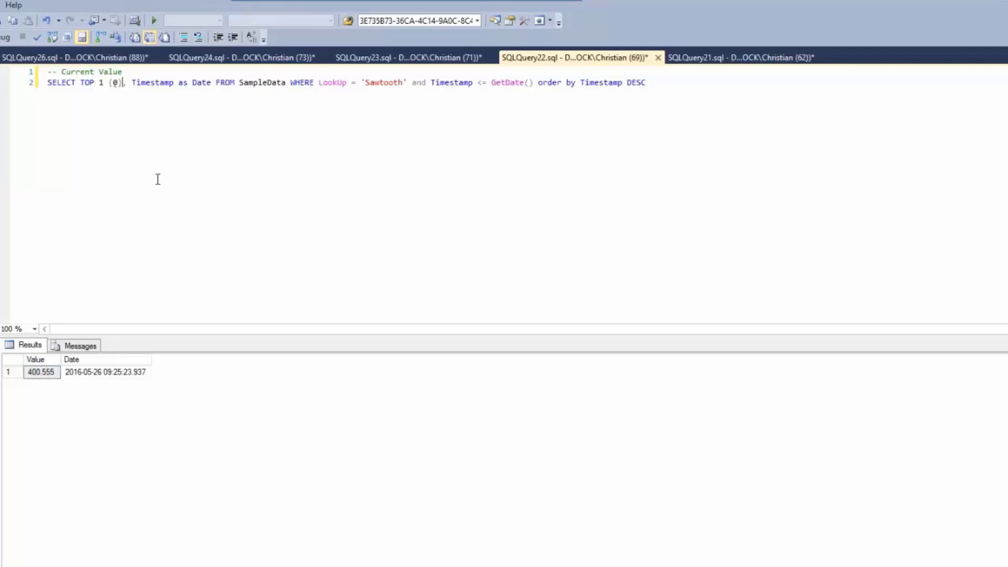
# Undo the {0} replacement in the Current Value query, try entering {0} once more, and undo that too
pyautogui.hotkey('ctrl', 'z')
pyautogui.hotkey('ctrl', 'z')
pyautogui.press('Return')
pyautogui.write('{0}')
pyautogui.hotkey('ctrl', 'z')
pyautogui.hotkey('ctrl', 'z')
pyautogui.hotkey('ctrl', 'z')
pyautogui.hotkey('ctrl', 'z')
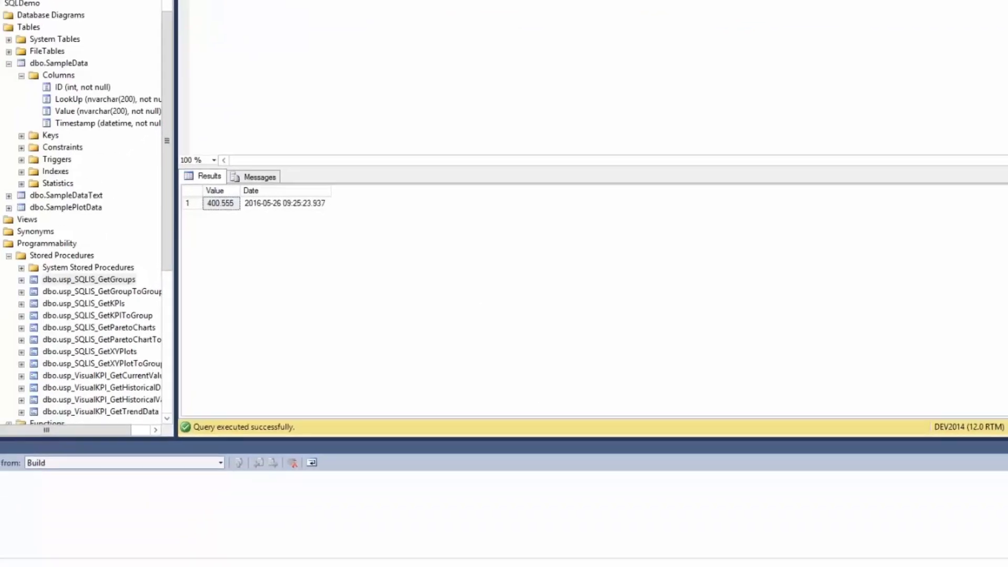
# Switch to the Excel KPIs sheet and set the Random KPI's Actual to Random|X|
pyautogui.click(556, 552)
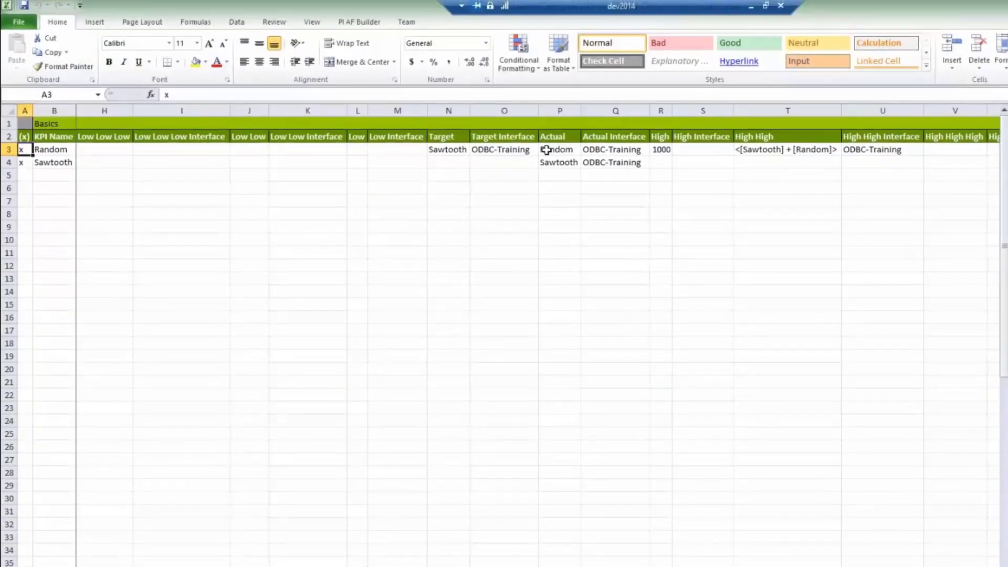
pyautogui.click(546, 150)
pyautogui.click(606, 154)
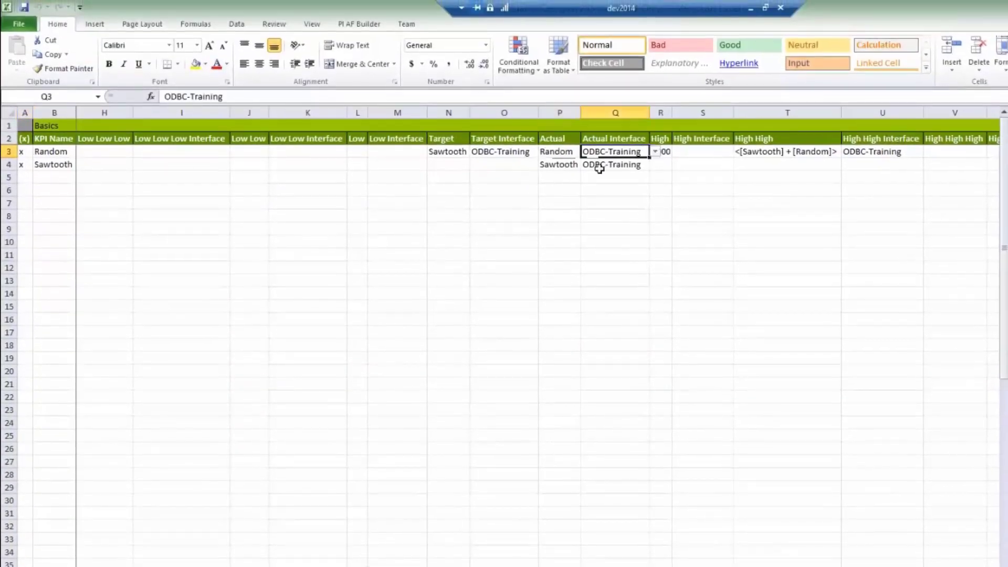
pyautogui.click(559, 151)
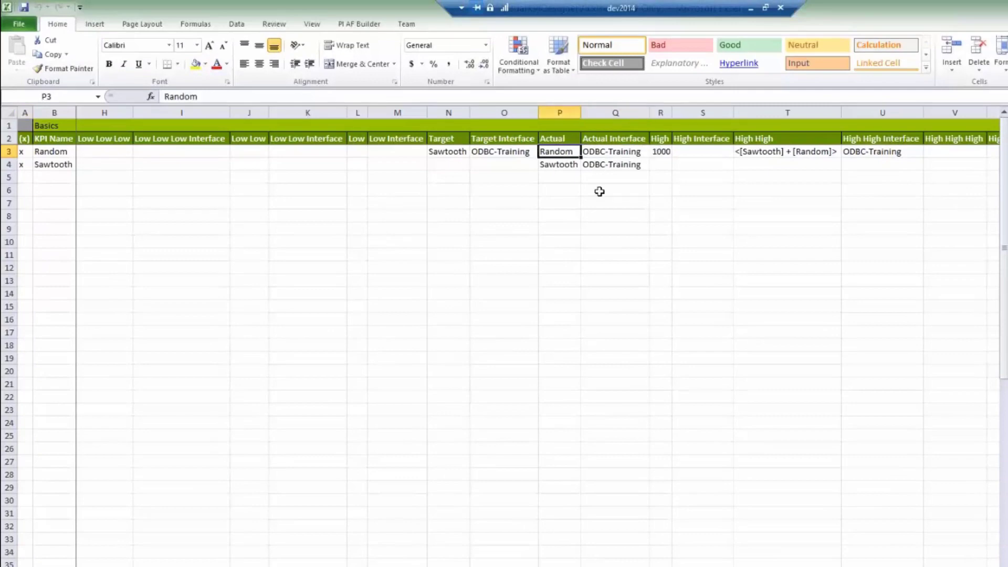
pyautogui.click(281, 100)
pyautogui.write('|')
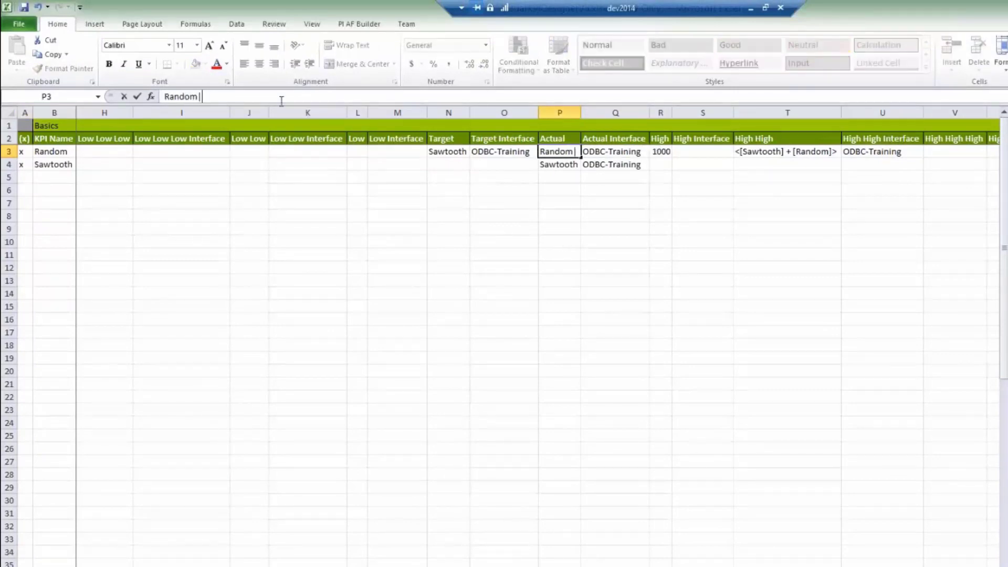
pyautogui.write('X|')
pyautogui.press('Return')
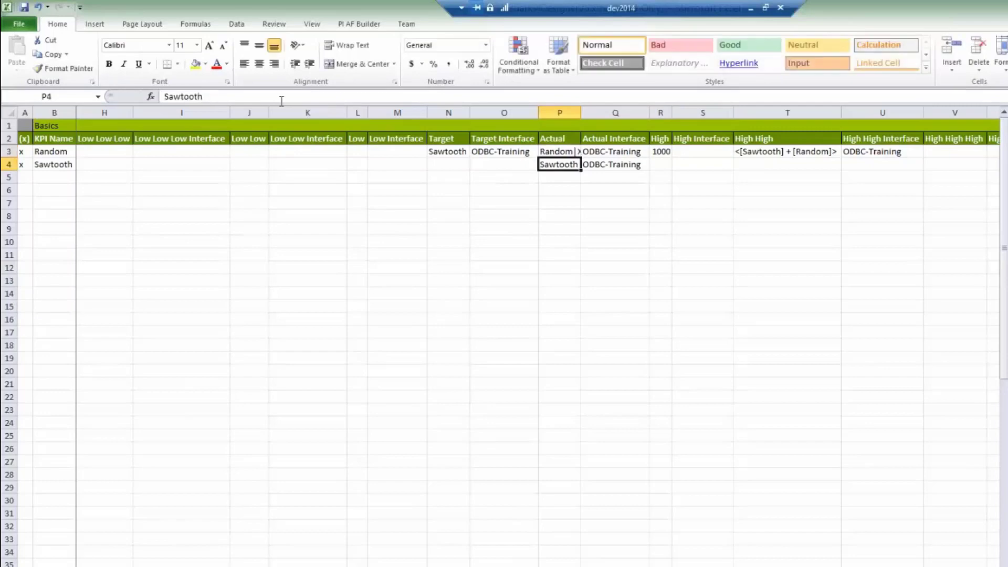
# Remove the |X| suffix from the Random KPI's Actual so the cell reads Random
pyautogui.click(552, 153)
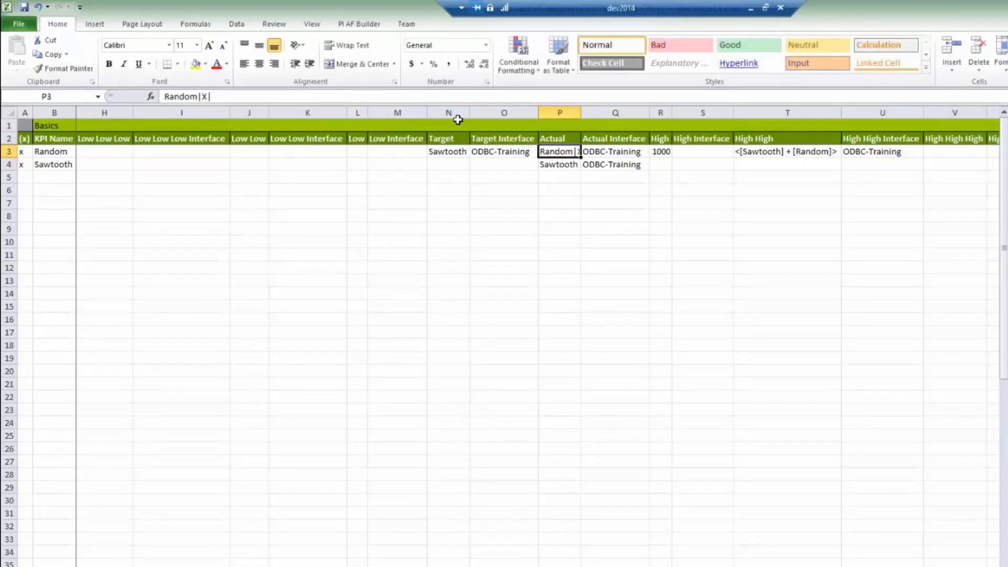
pyautogui.click(307, 101)
pyautogui.press('BackSpace')
pyautogui.press('BackSpace')
pyautogui.press('BackSpace')
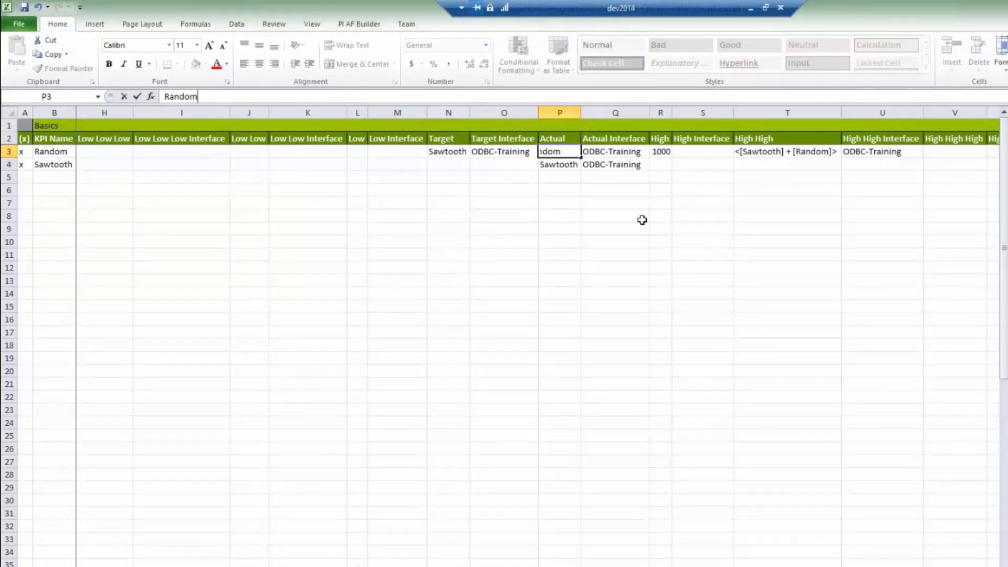
pyautogui.click(640, 219)
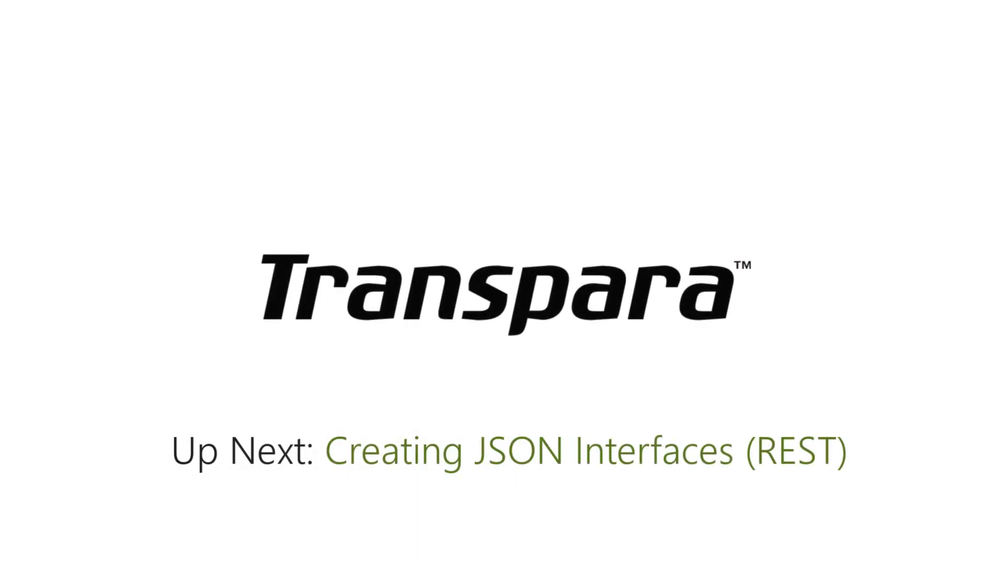